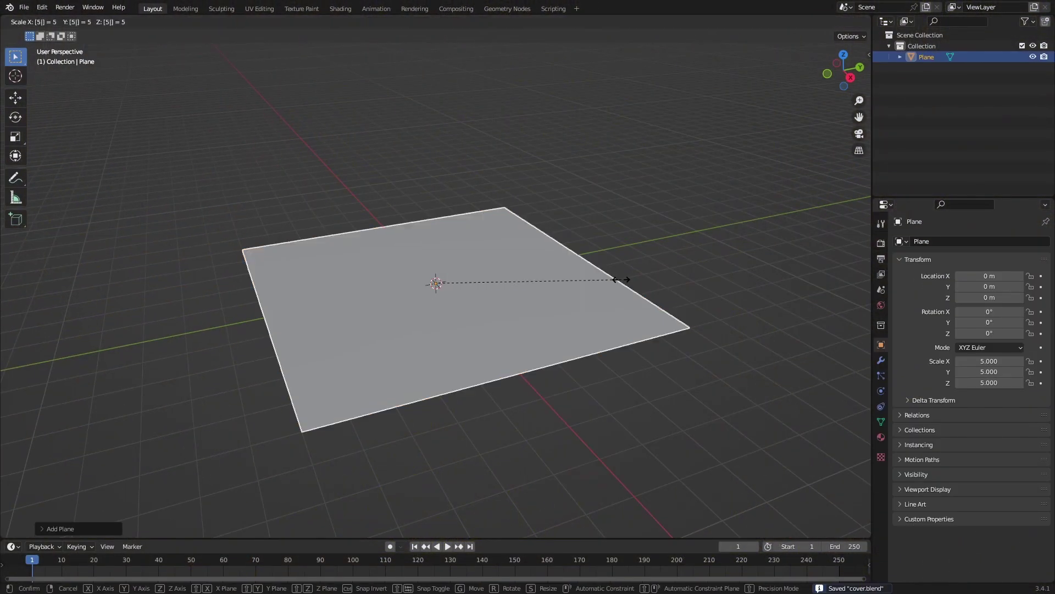
Step: Scale the plane by 5 and again by 4, and apply its scale
key("Return")
scroll(619, 281, "down", 6)
type("s4")
key("Return")
scroll(615, 283, "down", 1)
key("ctrl+a")
Step: Replace the Timeline with an enlarged Asset Browser showing the 2023 library and assign its Water material to the plane
left_click(13, 546)
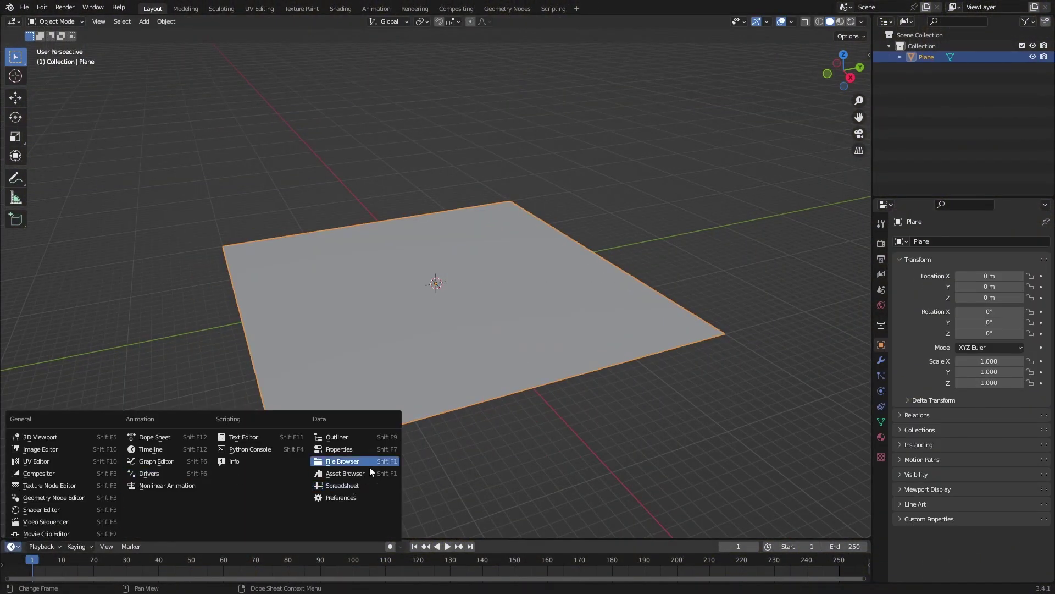
left_click(358, 473)
left_click(24, 563)
left_click(25, 506)
left_click_drag(209, 538, 229, 293)
scroll(701, 512, "down", 15)
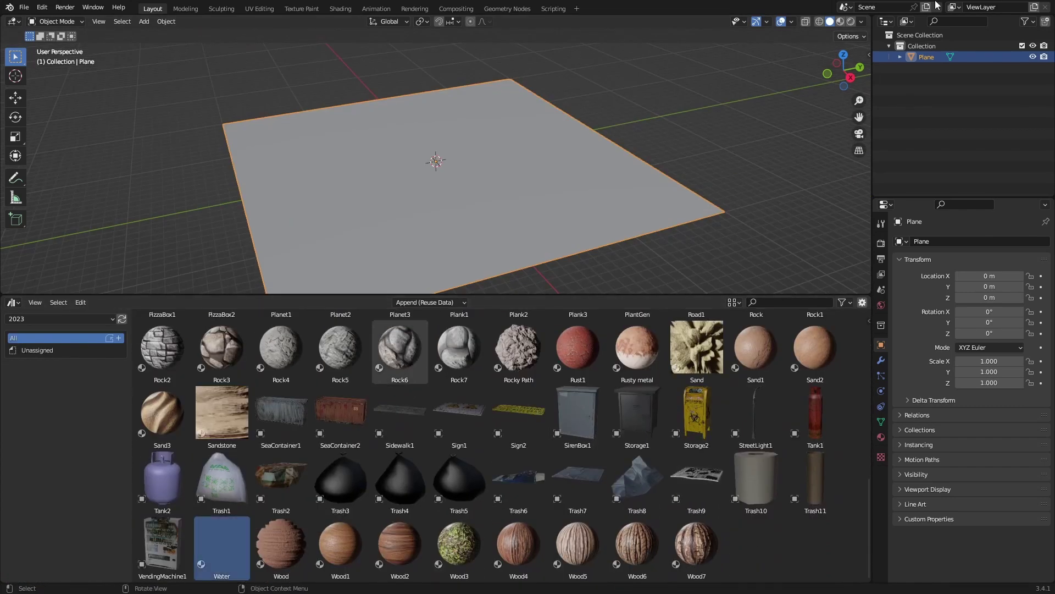
Step: Switch the viewport to rendered shading and turn the Asset Browser area back into a short Timeline
left_click(850, 21)
left_click(31, 319)
left_click(13, 302)
left_click(146, 345)
mouse_move(332, 295)
left_mouse_down()
mouse_move(563, 493)
mouse_move(572, 542)
left_mouse_up()
middle_click_drag(633, 325, 652, 320)
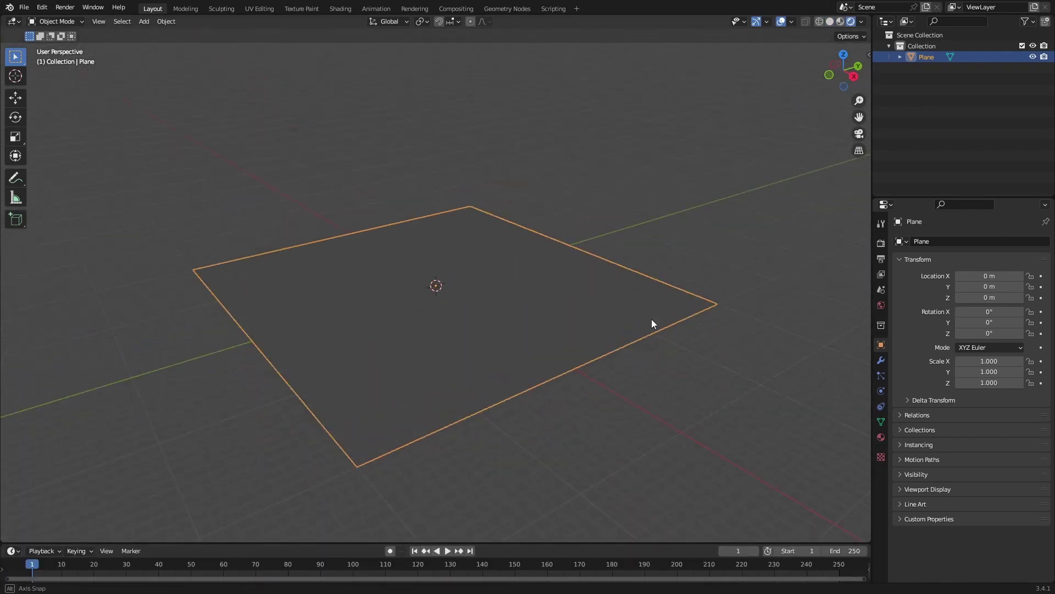
Step: Enable the Physical Atmosphere add-on sky for the scene
key("n")
left_click(770, 52)
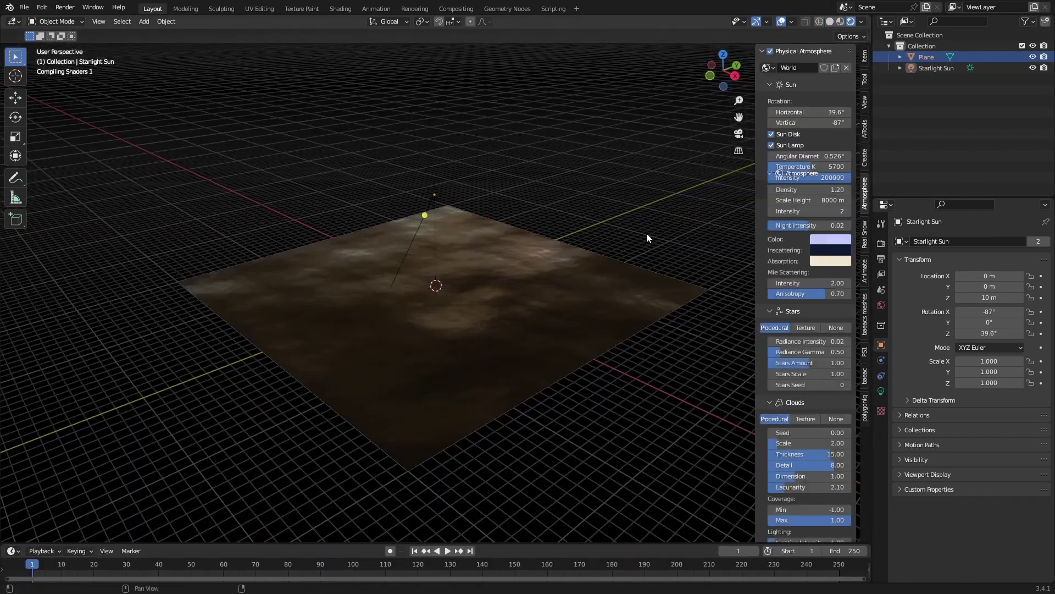
middle_click_drag(646, 232, 613, 250)
Step: Set the render engine to Cycles and choose its compute device
left_click(881, 243)
left_click(1000, 242)
left_click(984, 281)
left_click(989, 269)
left_click(982, 295)
Step: Rotate the Starlight Sun to about 45.6° horizontal and -51.8° vertical
left_click(435, 192)
middle_click_drag(600, 359, 610, 330)
key("r")
left_click(578, 315)
Step: Select the water plane and apply its object transform
left_click(522, 291)
key("ctrl+a")
left_click(522, 311)
scroll(587, 379, "up", 3)
Step: Set the Water material's ripple scale to 52.21 and save the file
left_click(881, 437)
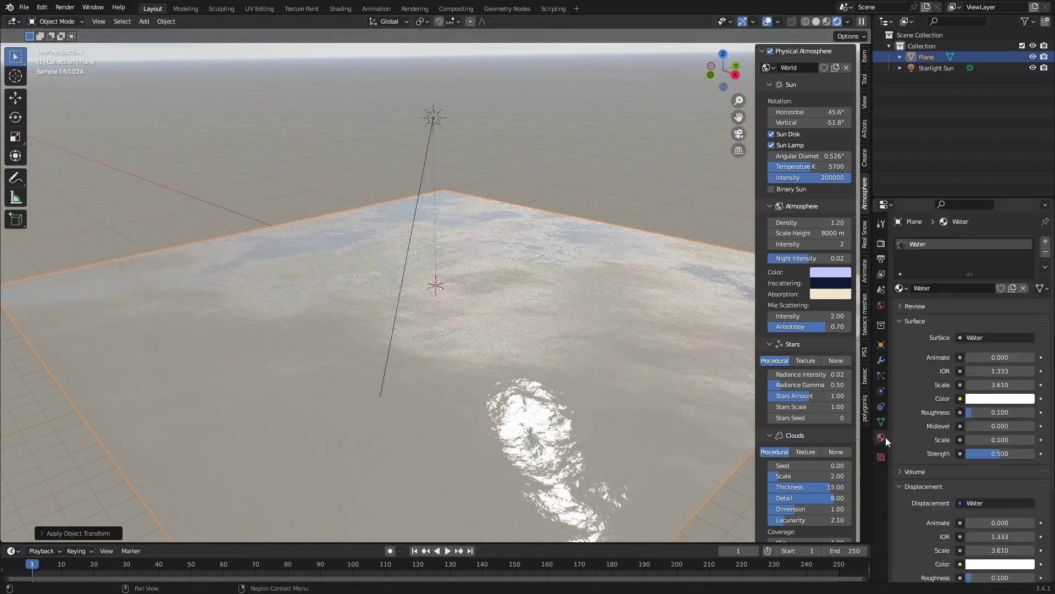
left_click_drag(988, 385, 1011, 385)
scroll(468, 313, "down", 5)
middle_click_drag(456, 314, 363, 307)
key("ctrl+s")
Step: Add a second plane scaled by 20 and lower it 1 m along Z beneath the water
key("shift+a")
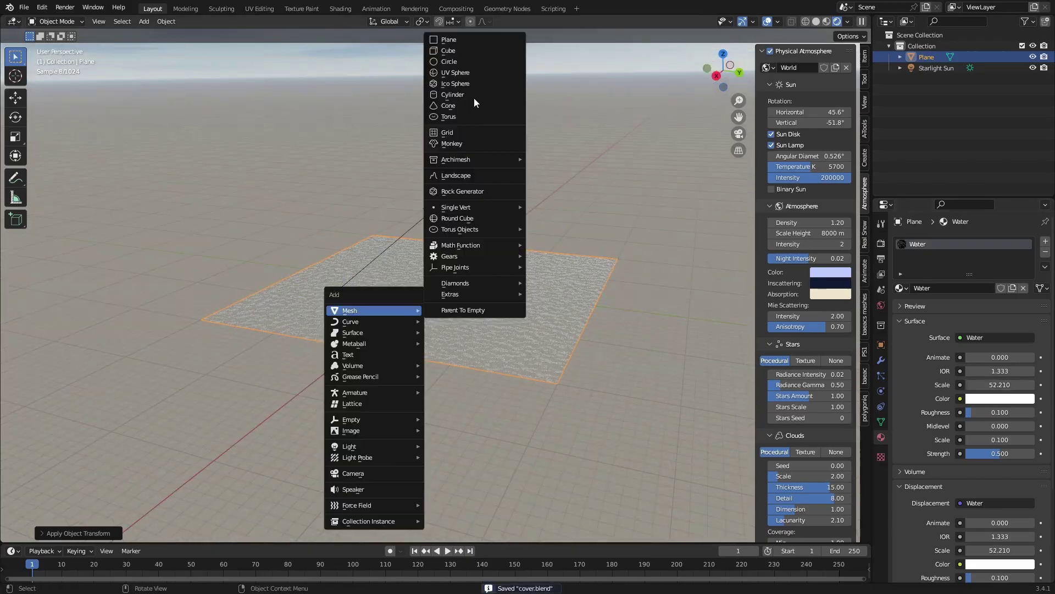
left_click(468, 40)
type("sity 20")
key("Return")
key("ctrl+s")
key("g")
key("z")
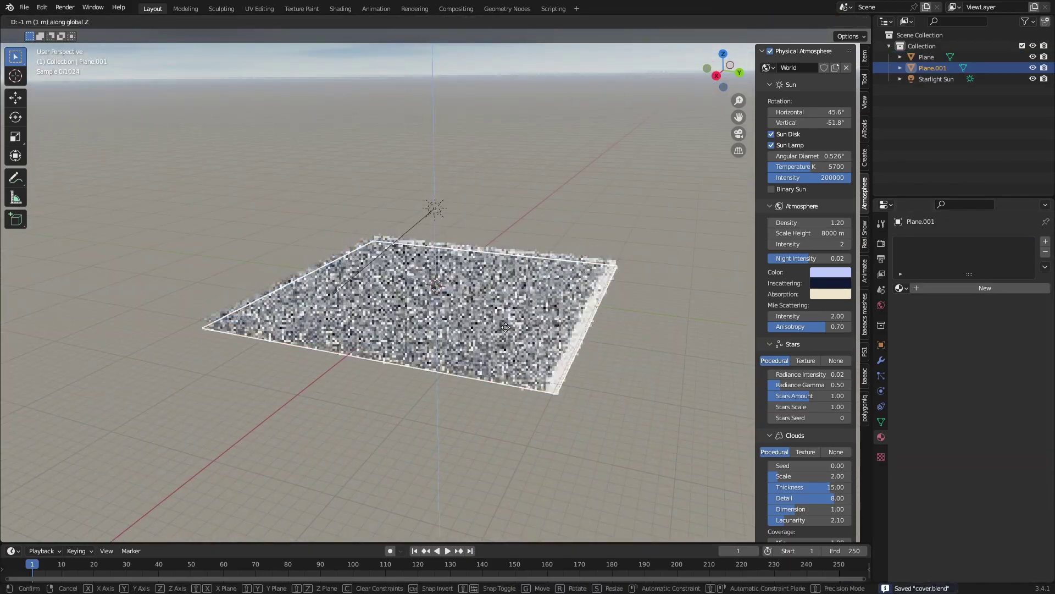
left_click(502, 363)
middle_click_drag(502, 360, 561, 363)
Step: Select all objects, scale them by 4 in X and Y only, and apply the transform
key("a")
key("s")
key("shift+z")
type("4")
key("Return")
key("ctrl+z")
scroll(572, 357, "down", 8)
key("s")
key("shift+z")
key("4")
key("ctrl+a")
scroll(494, 363, "up", 4)
left_click(465, 393)
Step: Select the lower plane and subdivide its mesh in Edit Mode
middle_click_drag(465, 391, 471, 319)
left_click(470, 315)
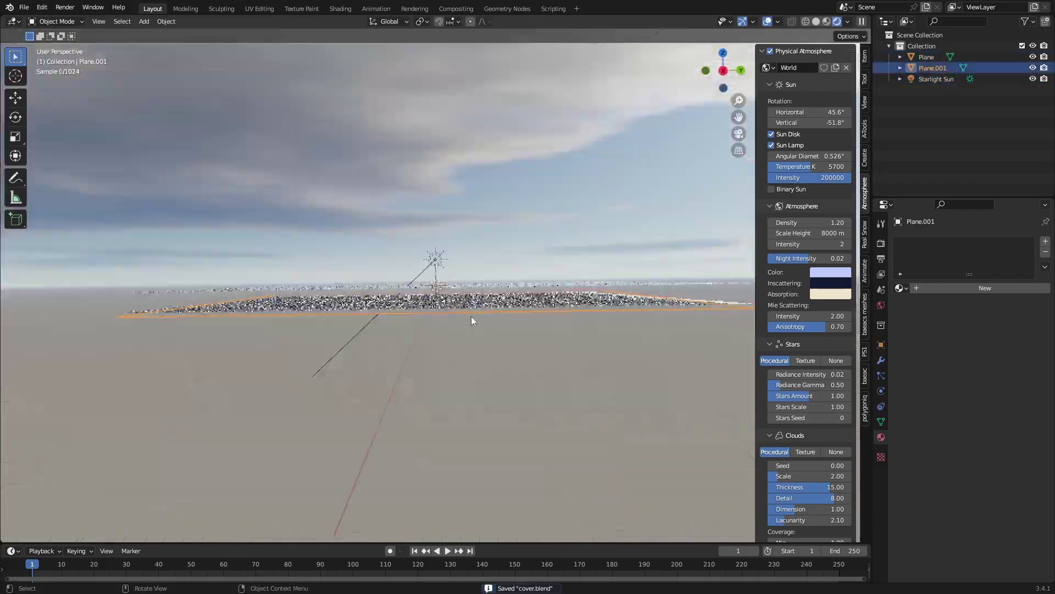
right_click(471, 336)
left_click(522, 401)
middle_click_drag(498, 264, 462, 283)
scroll(493, 326, "down", 3)
key("Tab")
right_click(458, 278)
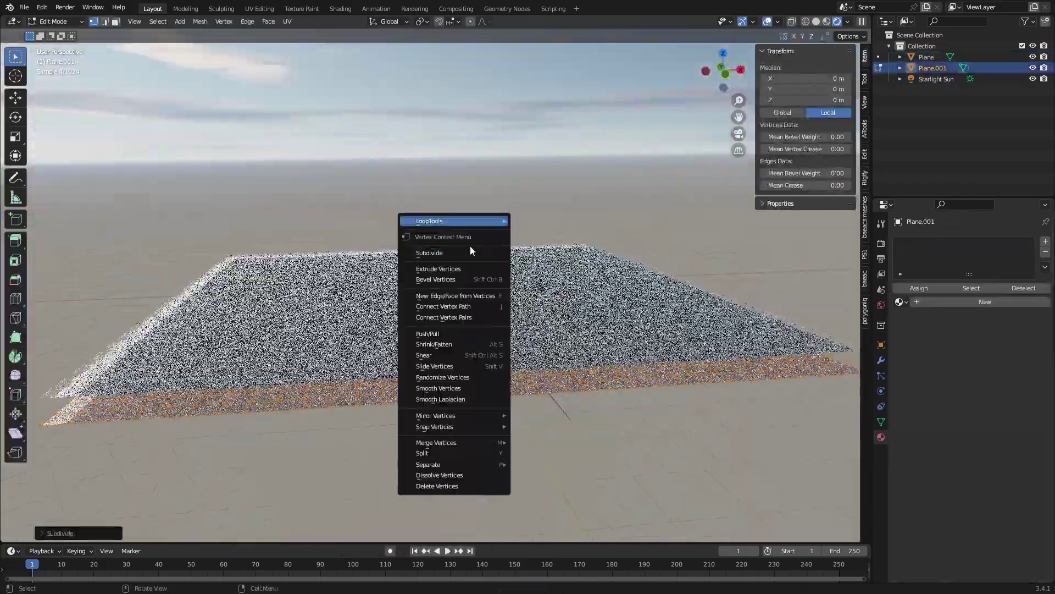
key("Escape")
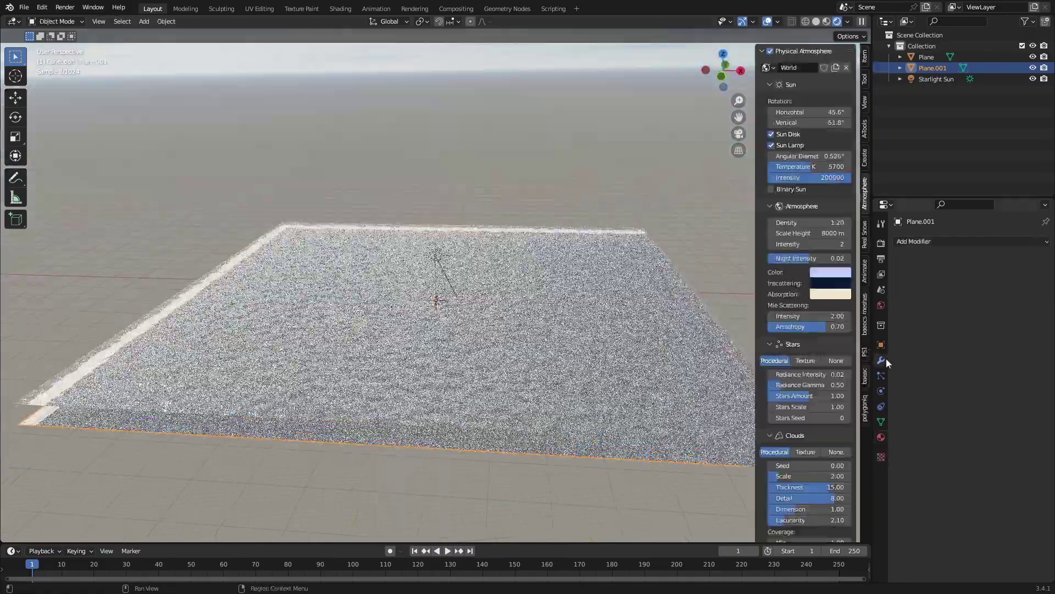
Step: Add a Displace modifier to the lower plane with a new texture of type Clouds
left_click(928, 242)
left_click(949, 309)
left_click(954, 276)
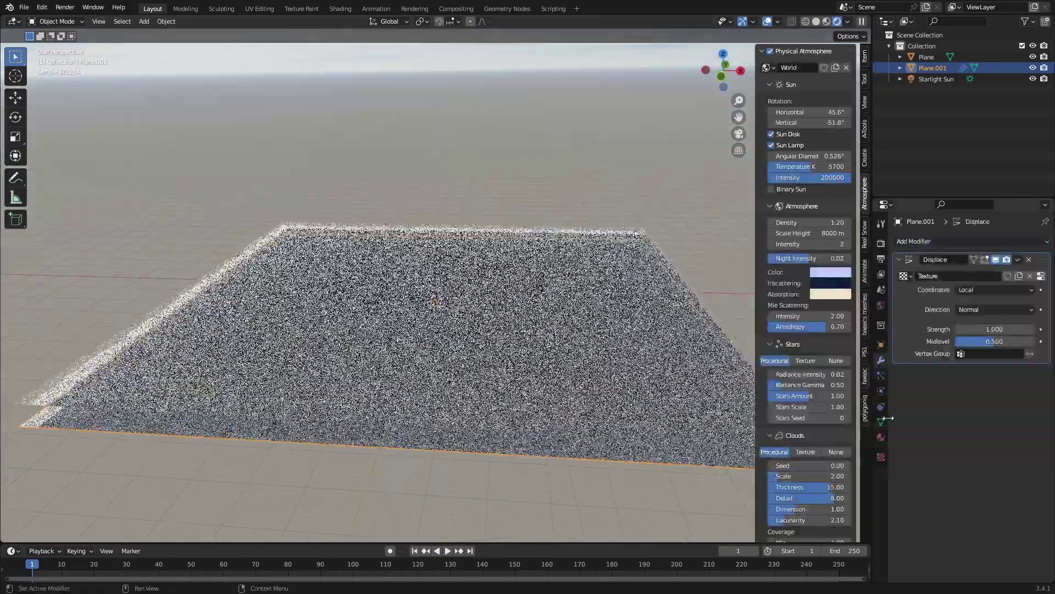
left_click(881, 457)
Step: Resize the displaced plane and apply all its transforms
middle_click_drag(542, 319, 538, 300)
key("s")
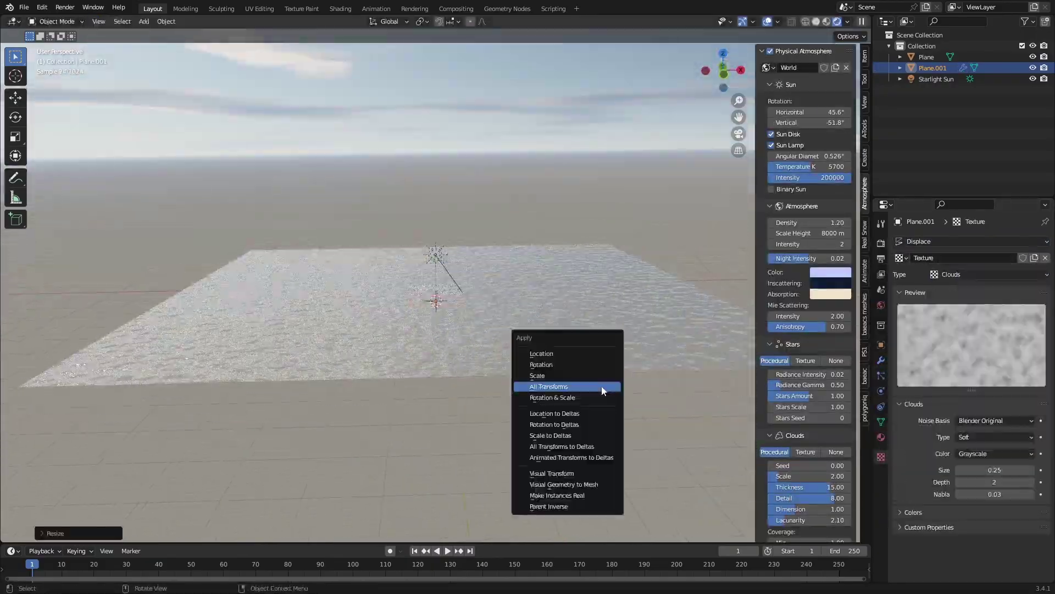
left_click(601, 386)
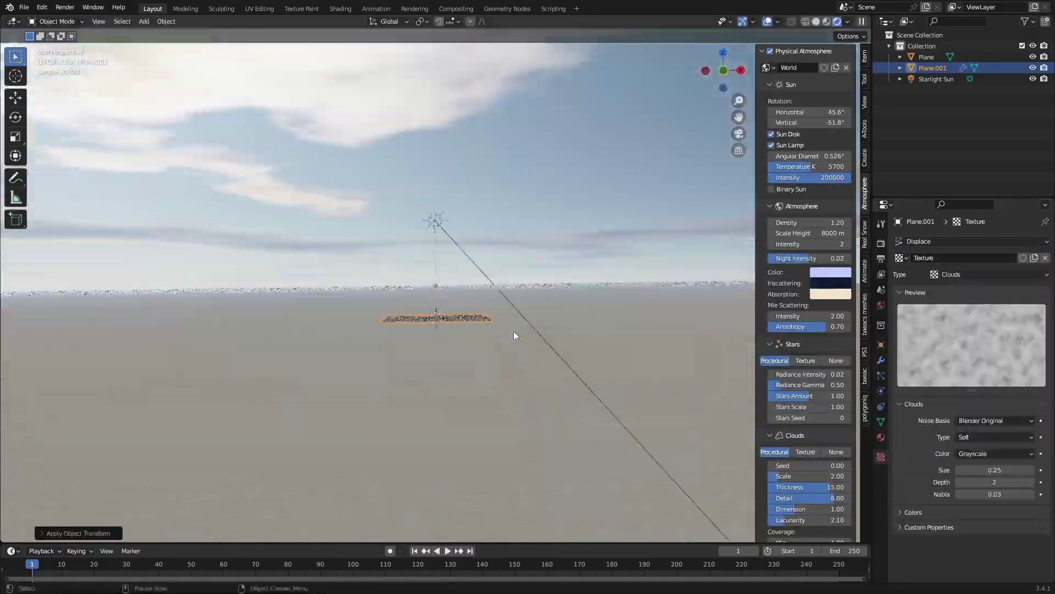
Step: Apply the displaced plane's transform again, set the Clouds texture size to 2, and save the file
key("ctrl+a")
left_click(543, 356)
middle_click_drag(543, 354, 541, 387)
scroll(540, 365, "down", 5)
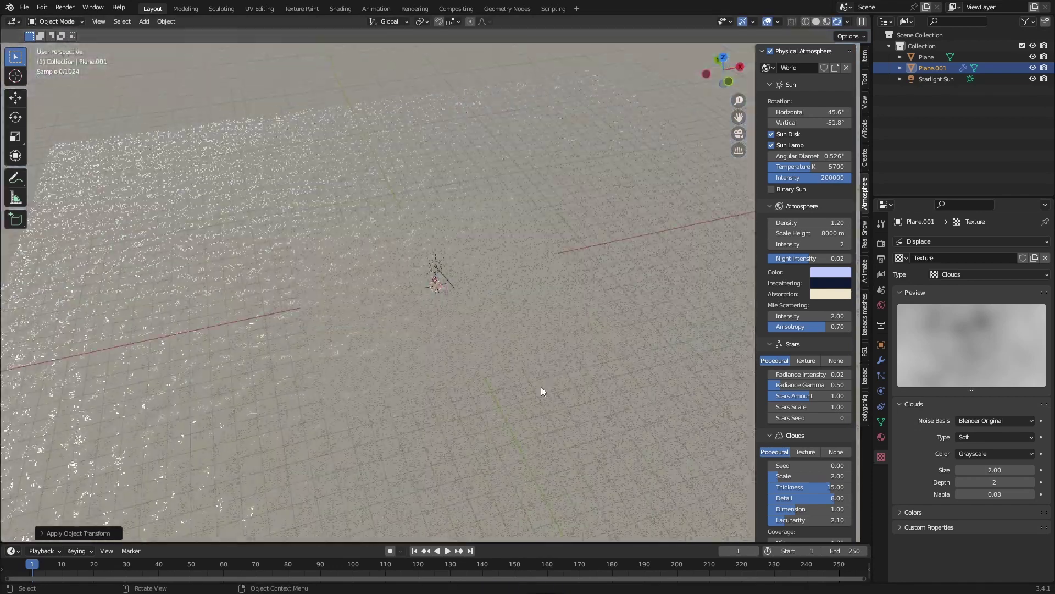
left_click(515, 375)
key("ctrl+s")
Step: Raise the lower plane's whole mesh 5 m along Z in Edit Mode and save the file
middle_click_drag(462, 385, 431, 329)
key("Tab")
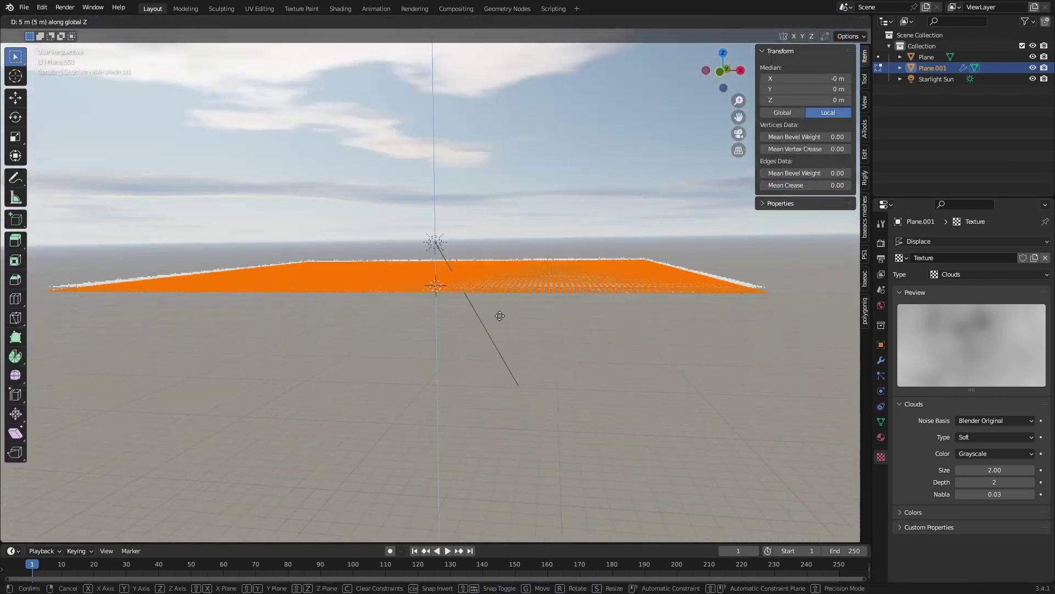
left_click(499, 316)
key("Tab")
key("ctrl+s")
Step: Scale the displaced plane along the Z axis to adjust its relief
key("s")
key("z")
left_click(555, 363)
key("s")
key("z")
left_click(516, 375)
Step: Save the file and apply the Displace modifier on the lower plane
key("Tab")
left_click(576, 266)
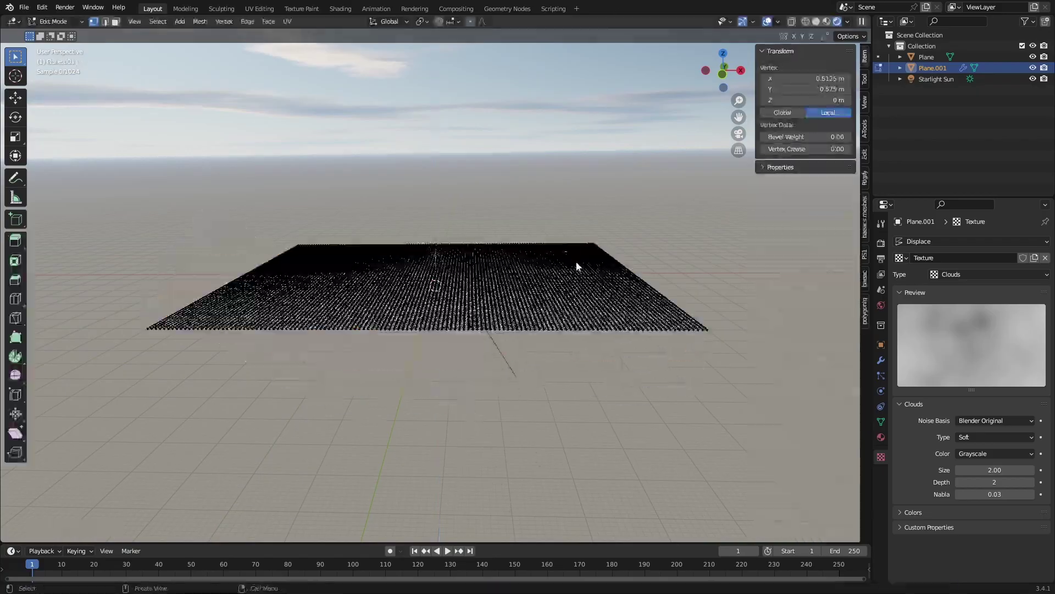
key("Tab")
key("ctrl+s")
middle_click_drag(577, 266, 555, 274)
left_click(881, 360)
key("ctrl+a")
Step: Raise a vertex near the plane's positive X, positive Y corner about 28 m along Z with smooth proportional editing
key("Tab")
left_click(555, 329)
key("g")
key("z")
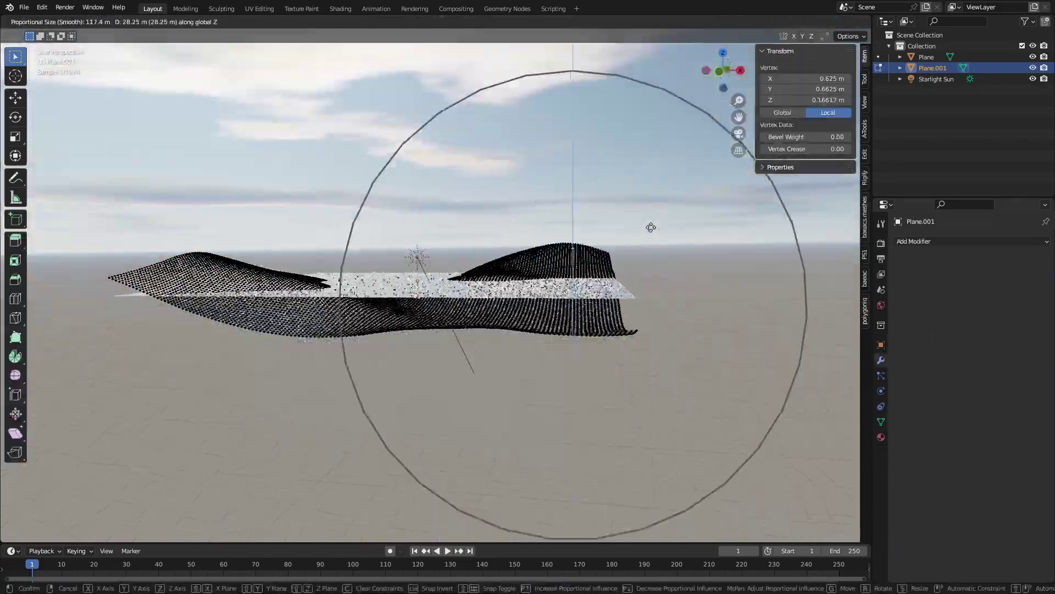
left_click(651, 227)
middle_click_drag(651, 227, 610, 307)
Step: Move a vertex near the plane's positive X, negative Y side along Z with proportional editing, and save the file
left_click(533, 363)
key("g")
key("z")
left_click(541, 330)
middle_click_drag(541, 330, 583, 264)
key("ctrl+s")
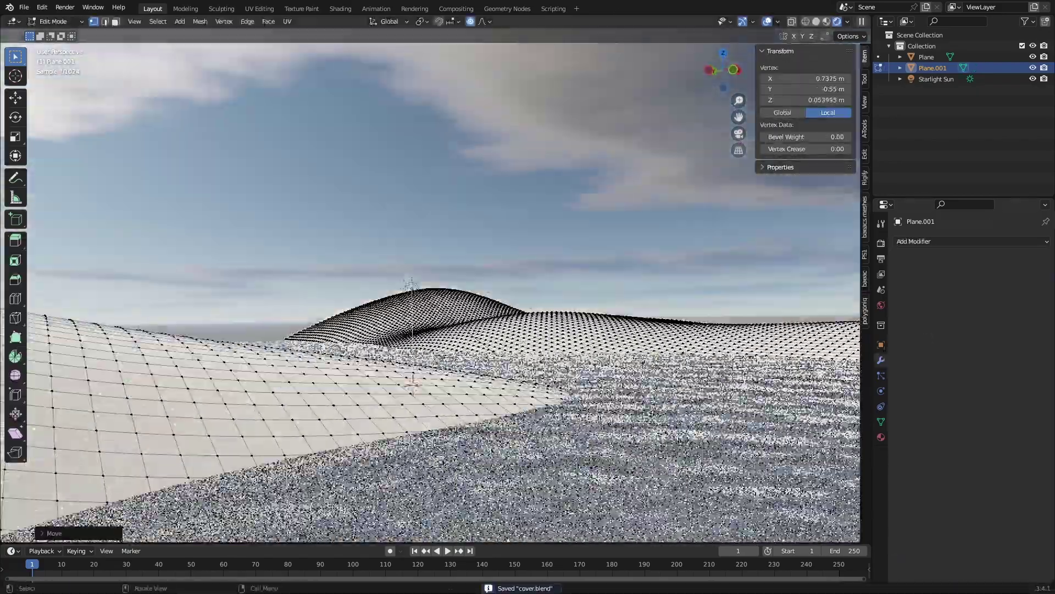
Step: Refine the hills and shoreline by moving several more terrain vertices along Z with proportional editing
left_click(540, 343)
key("g")
key("z")
left_click(540, 324)
left_click(428, 347)
key("g")
key("z")
left_click(428, 338)
middle_click_drag(429, 338, 473, 396)
key("g")
key("z")
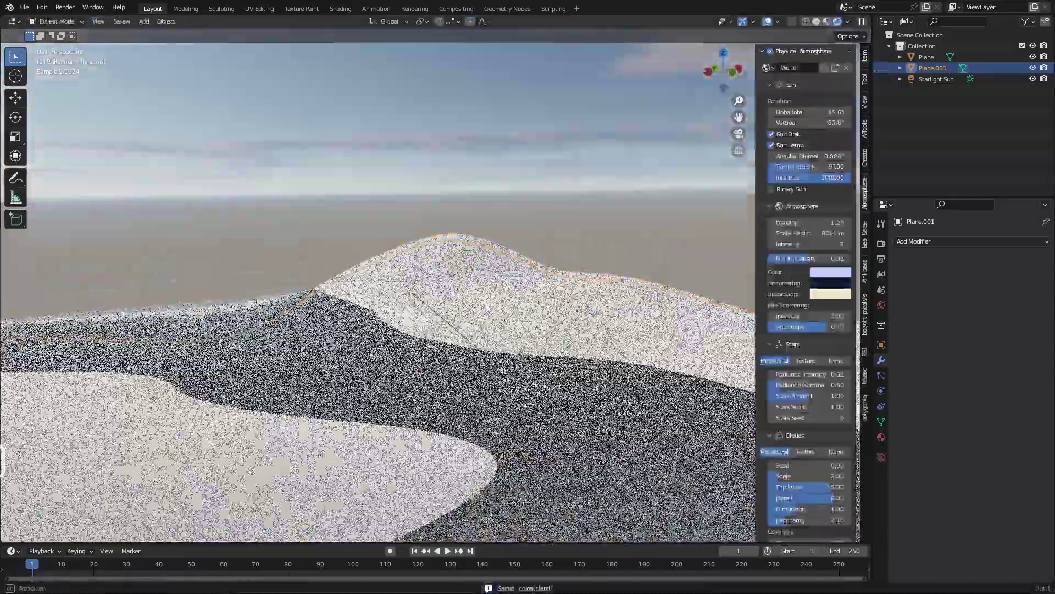
Step: Add a textured Displace modifier to the hilly terrain and save the file
left_click(913, 241)
left_click(919, 309)
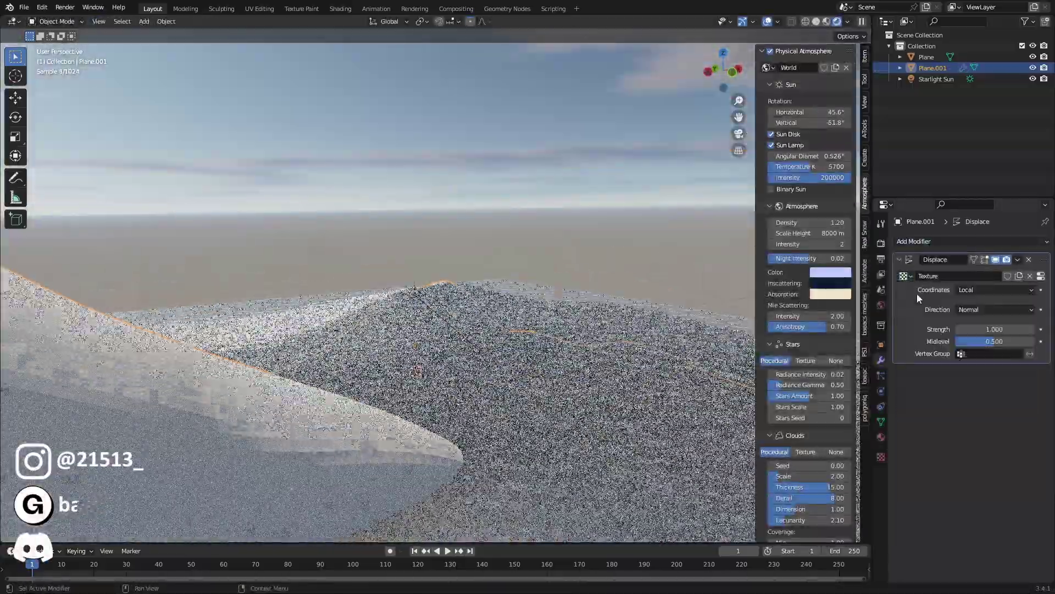
scroll(428, 308, "down", 4)
key("ctrl+s")
Step: Apply the terrain's object transform
left_click(881, 437)
middle_click_drag(379, 264, 371, 302)
key("ctrl+a")
left_click(370, 309)
middle_click_drag(417, 351, 429, 307)
scroll(429, 307, "up", 4)
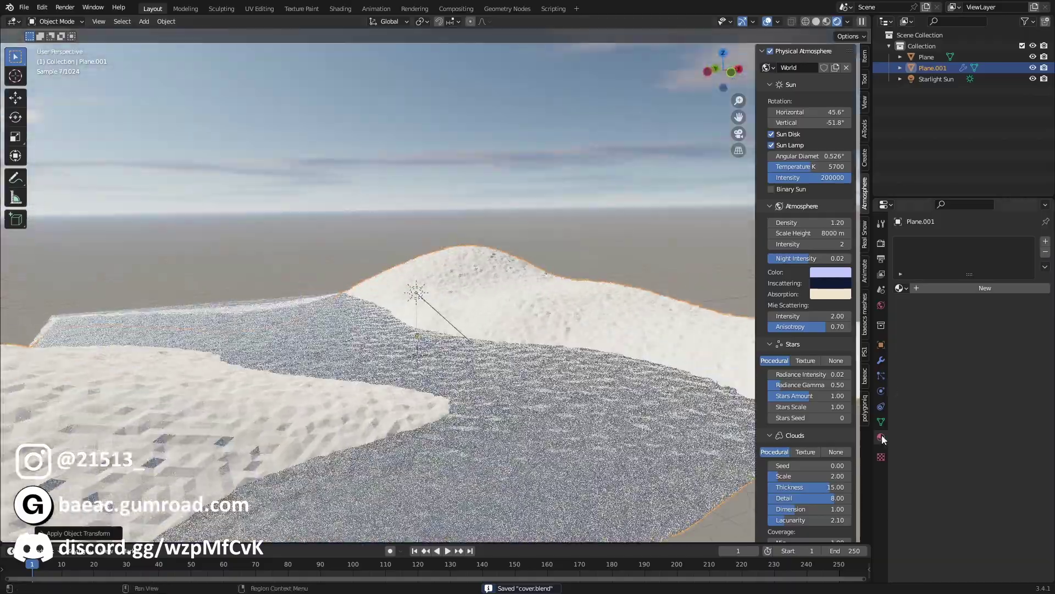
Step: Try a size of 2 for the terrain's Clouds texture and set it to 20 instead
left_click(881, 457)
double_click(995, 470)
type("2")
key("Return")
scroll(440, 330, "down", 5)
double_click(994, 469)
type("20")
key("Return")
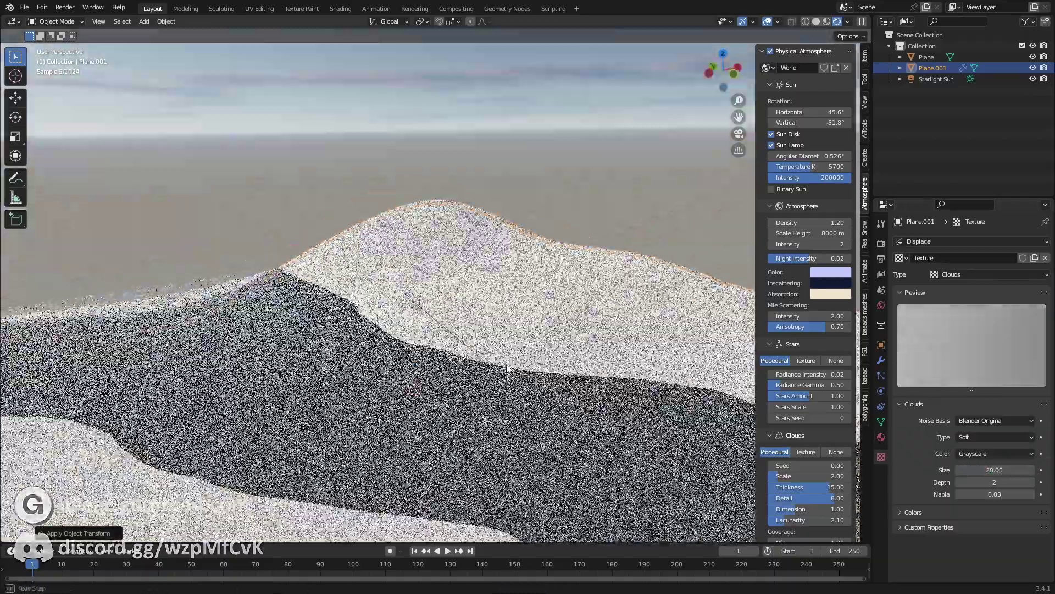
Step: Set the terrain's Displace strength to 5.9 and save the file
middle_click_drag(507, 369, 501, 349)
key("ctrl+s")
left_click(881, 360)
middle_click_drag(439, 340, 462, 330)
key("ctrl+s")
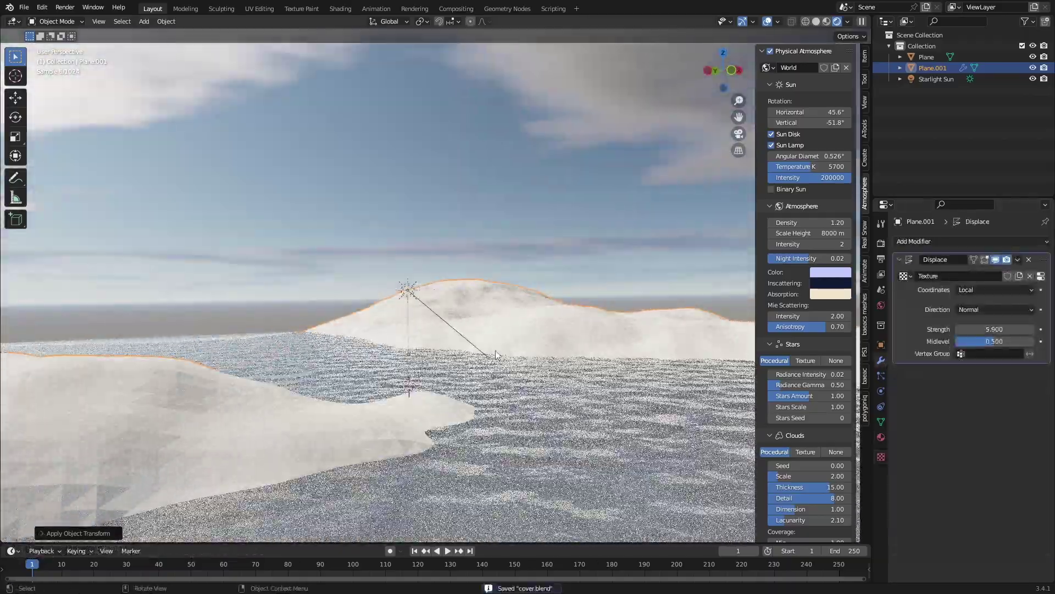
Step: Apply the terrain's Displace modifier and save the file
key("ctrl+a")
key("Tab")
key("Tab")
scroll(438, 408, "down", 4)
key("ctrl+s")
Step: Shade the terrain smooth
middle_click_drag(467, 385, 468, 439)
right_click(438, 408)
left_click(438, 408)
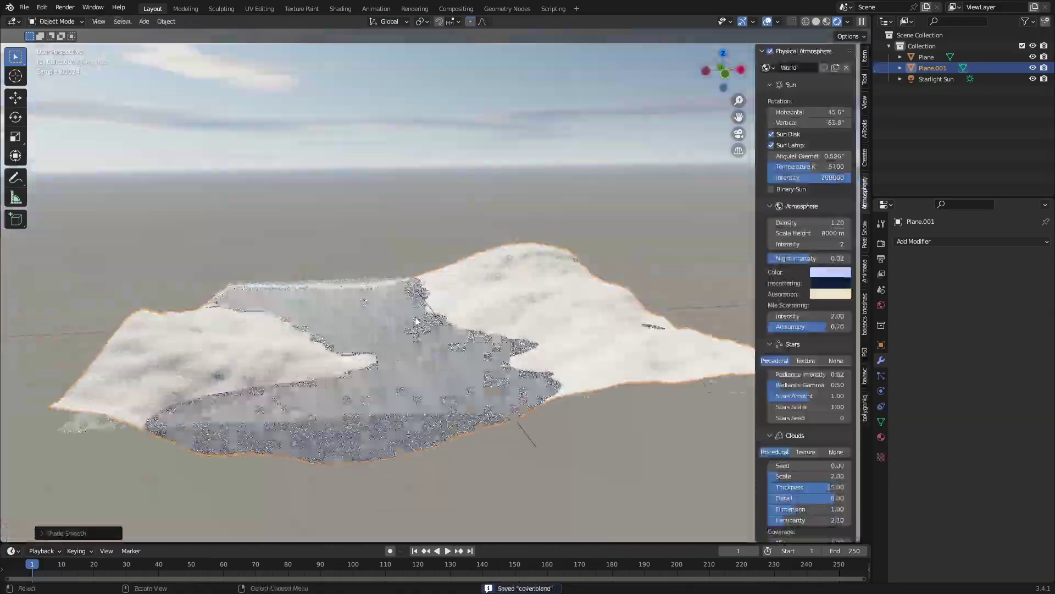
Step: Reshape the terrain by moving a vertex vertically with proportional editing, and save the file
scroll(438, 385, "up", 5)
middle_click_drag(438, 357, 417, 395)
key("Tab")
left_click(641, 442)
key("g")
key("z")
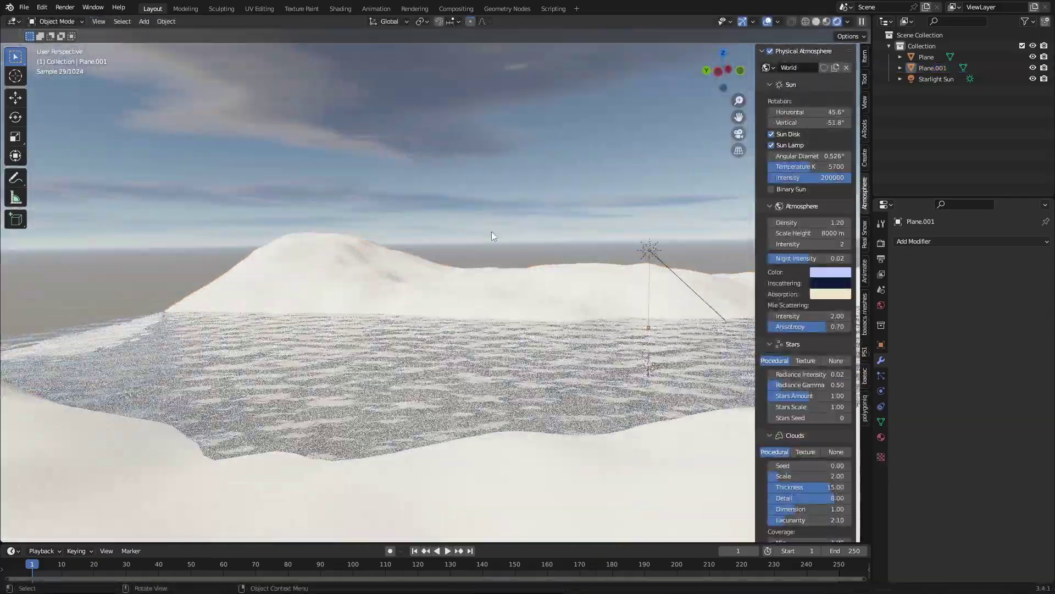
key("ctrl+s")
Step: Change the water material's colour to a pale green and lower its brightness
middle_click_drag(491, 357, 493, 372)
left_click(492, 372)
left_click(881, 437)
left_click(986, 400)
left_click_drag(984, 277, 970, 282)
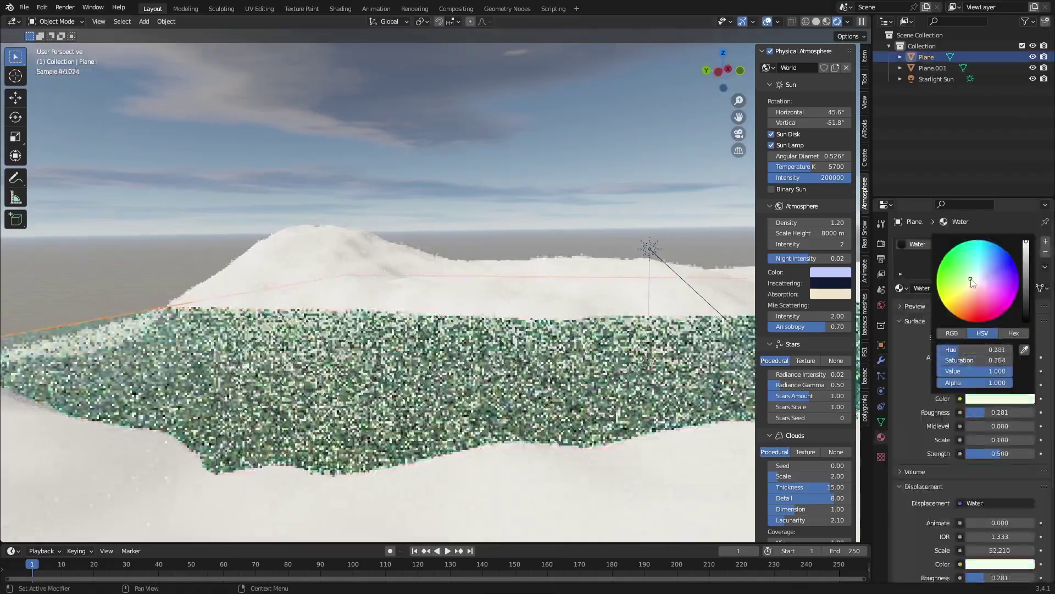
left_click_drag(1026, 254, 1026, 263)
Step: Save the file and turn on viewport denoising in the Cycles sampling settings
middle_click_drag(541, 302, 555, 313)
key("n")
key("ctrl+s")
left_click(881, 243)
left_click(915, 359)
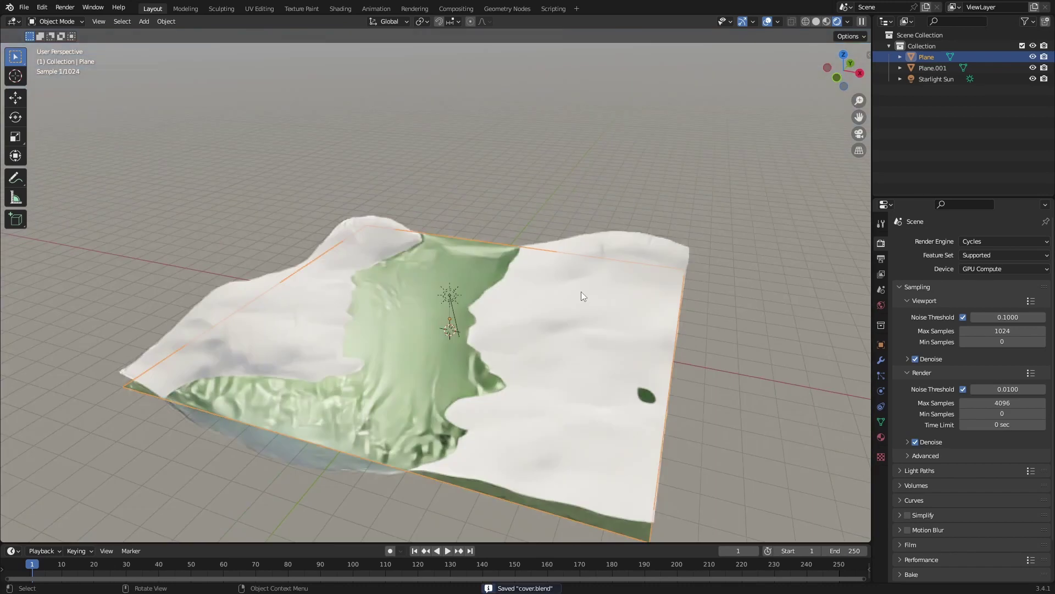
Step: Add a camera and align it to a low view across the water
middle_click_drag(582, 291, 493, 299)
scroll(447, 381, "up", 2)
key("shift+a")
left_click(462, 453)
key("ctrl+alt+KP_0")
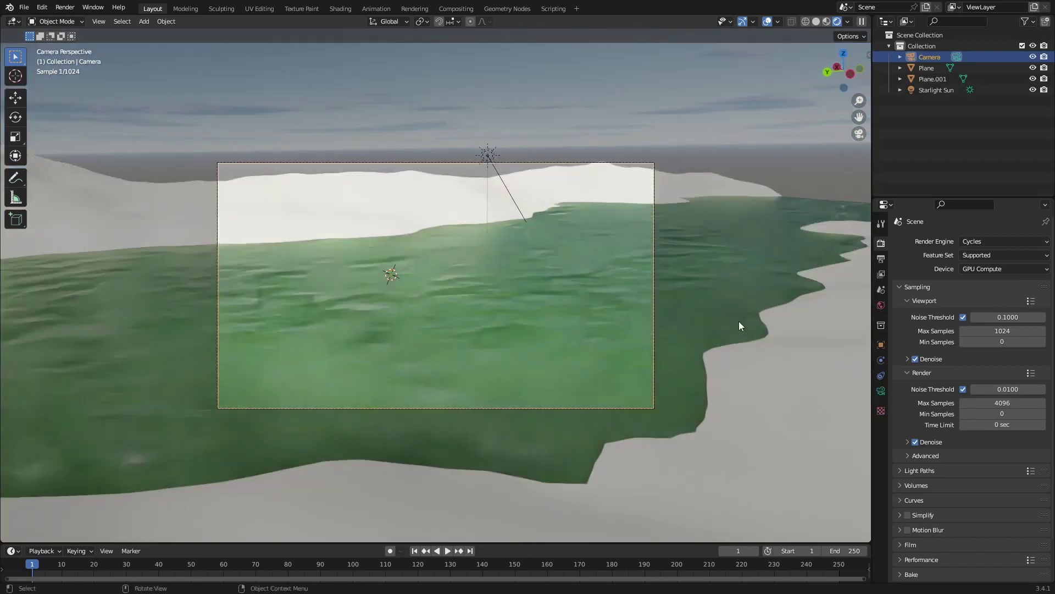
Step: Set the render resolution to 3000 by 3000 px and save the file
left_click(881, 259)
left_click_drag(1004, 255, 998, 266)
type("5000")
key("Return")
scroll(529, 294, "down", 3)
scroll(530, 295, "up", 1)
type("3000")
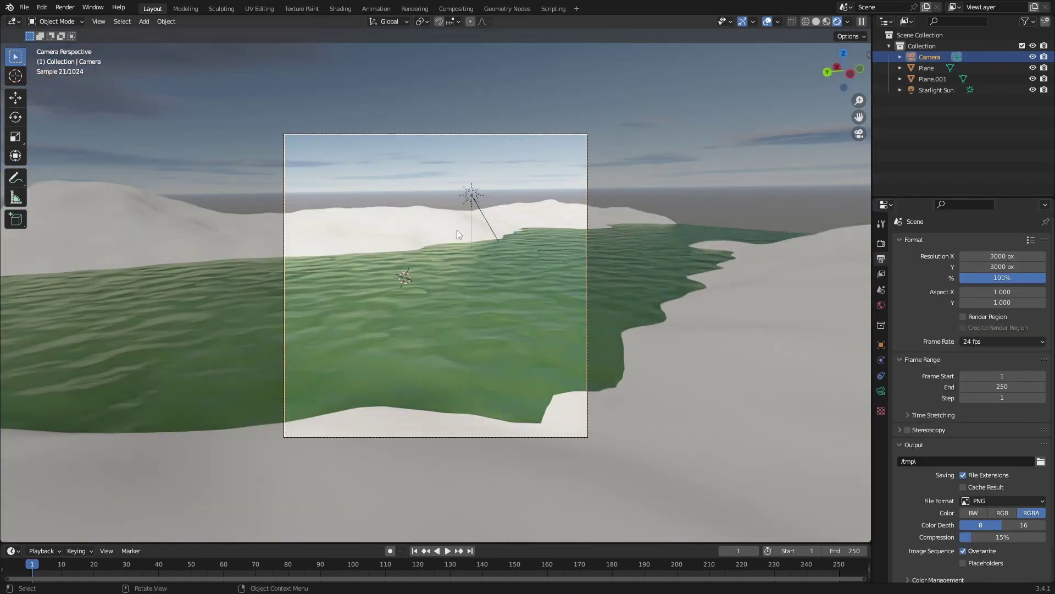
key("ctrl+s")
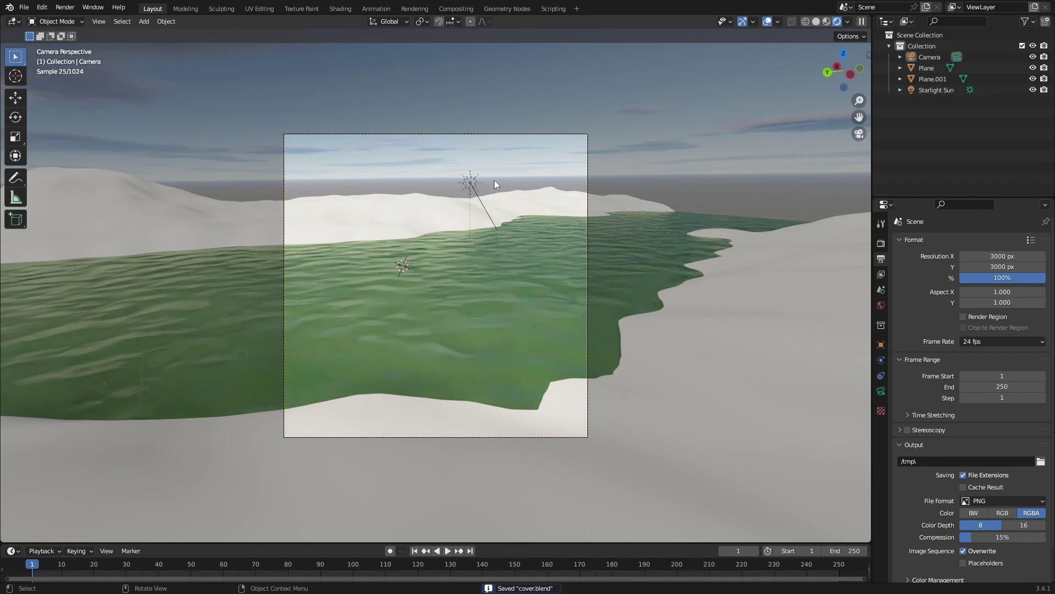
Step: Add a new plane snapped to the 3D cursor and scale it by 60
left_click(465, 171)
key("shift+s")
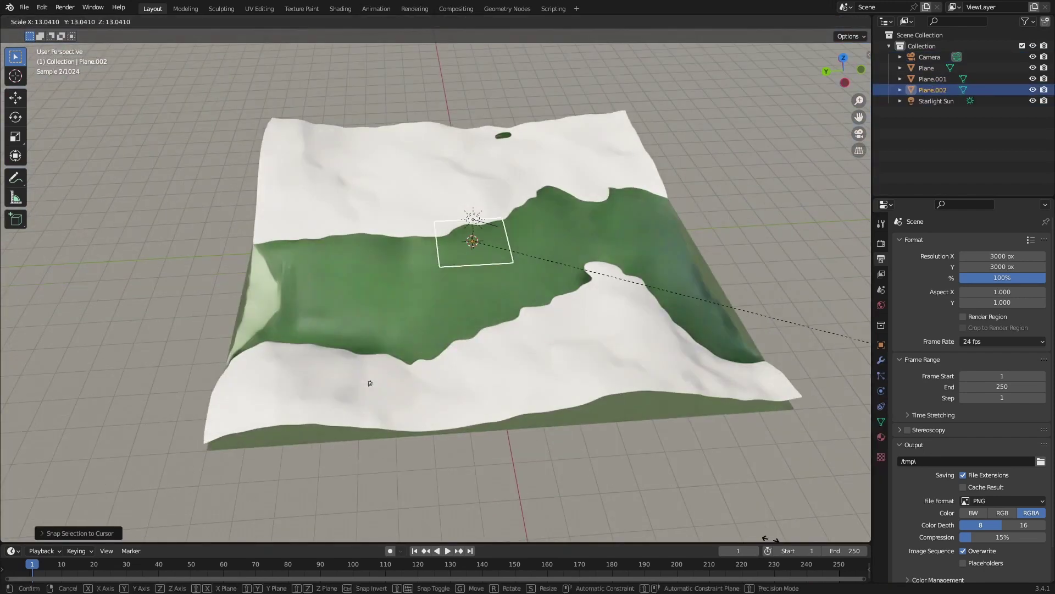
key("BackSpace")
type("600")
key("BackSpace")
key("Return")
Step: Subdivide the new plane into a dense grid and raise its centre along Z with proportional editing
key("Tab")
right_click(509, 267)
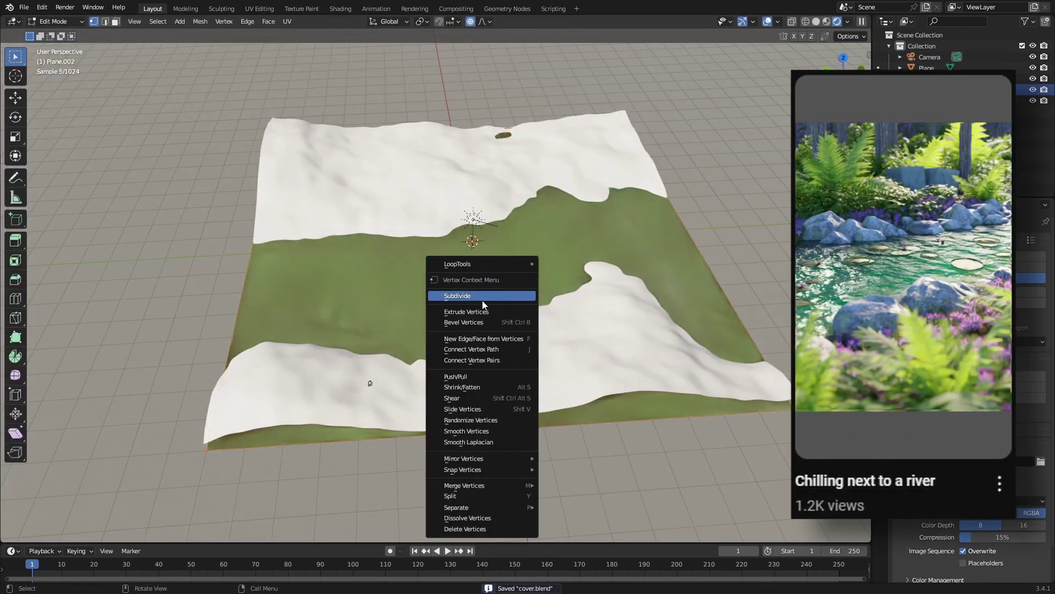
left_click(483, 298)
right_click(468, 234)
key("Escape")
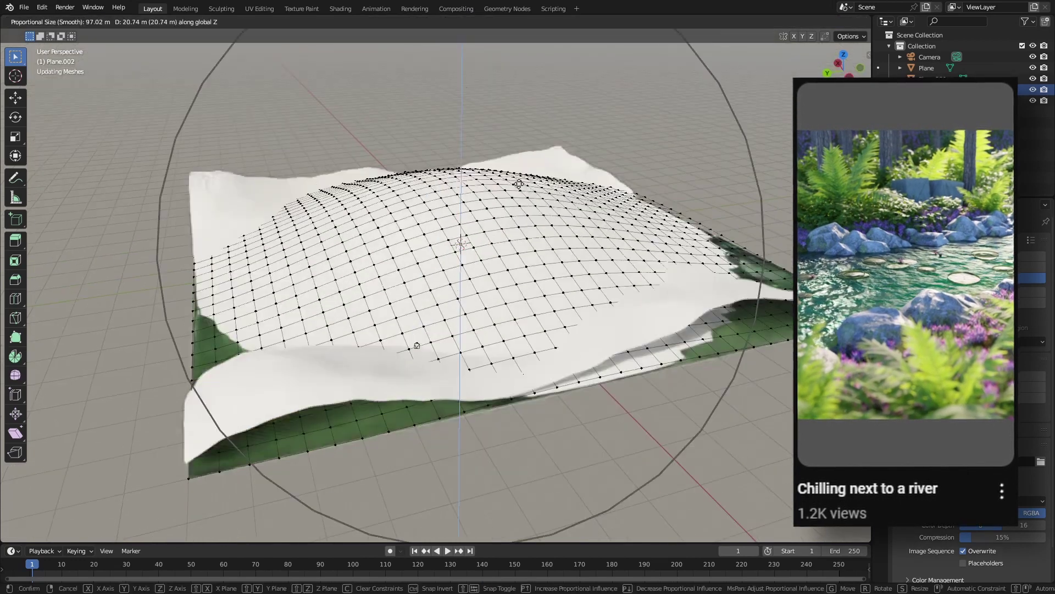
key("Tab")
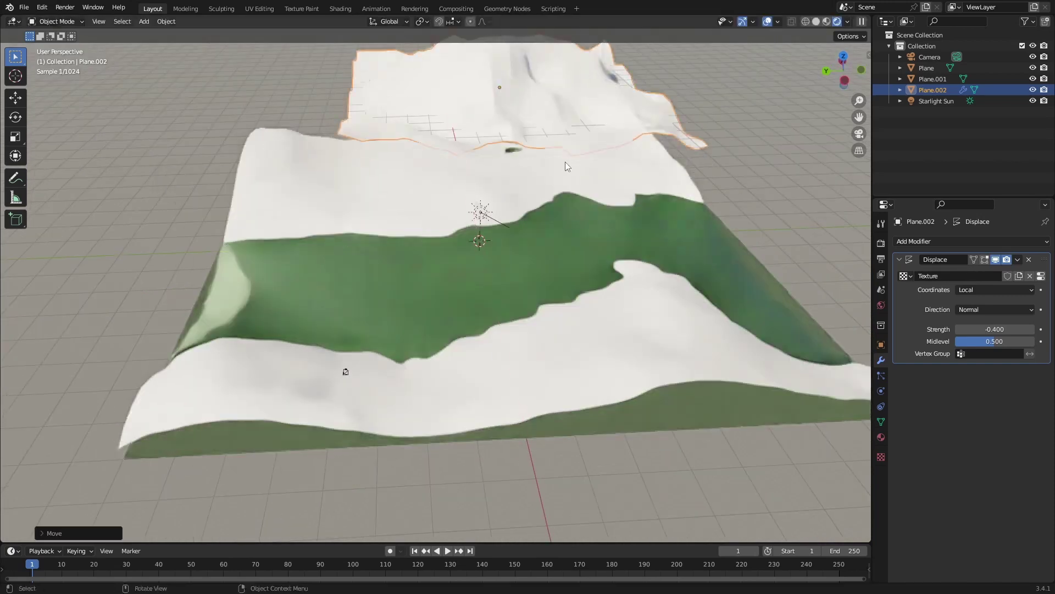
Step: Scale the displaced mountain plane in the camera view so it forms the background, and shade it smooth
key("KP_0")
key("s")
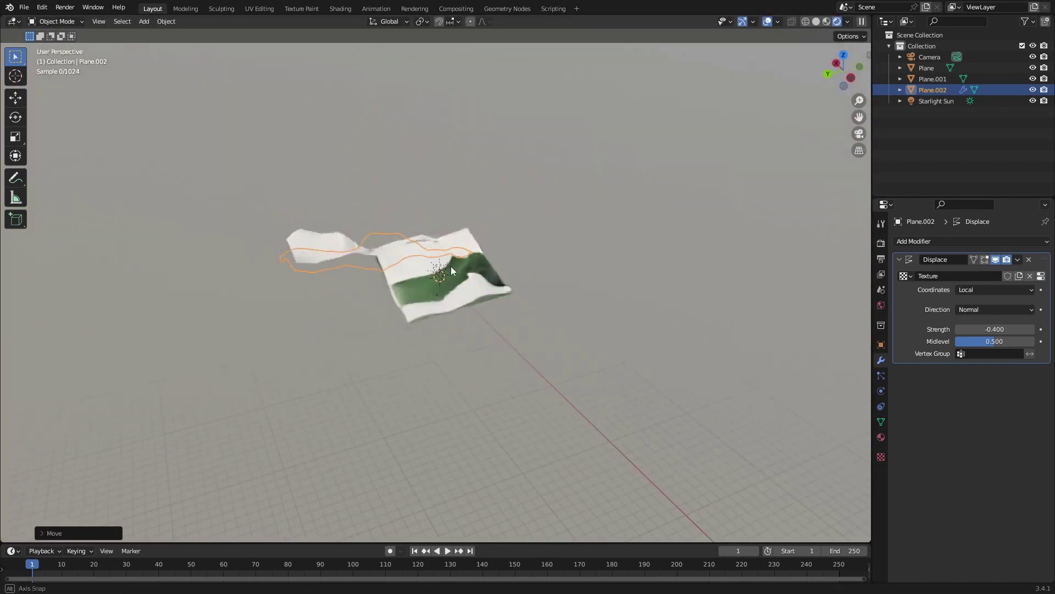
right_click(404, 173)
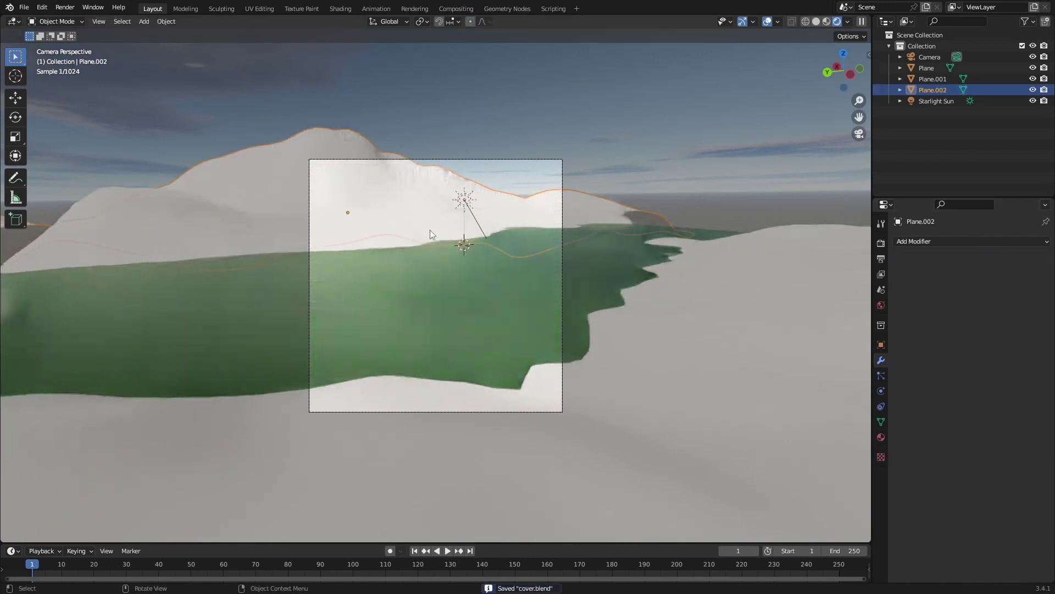
Step: Reshape the terrain's foreground shoreline by moving its vertices vertically with proportional editing
left_click(413, 227)
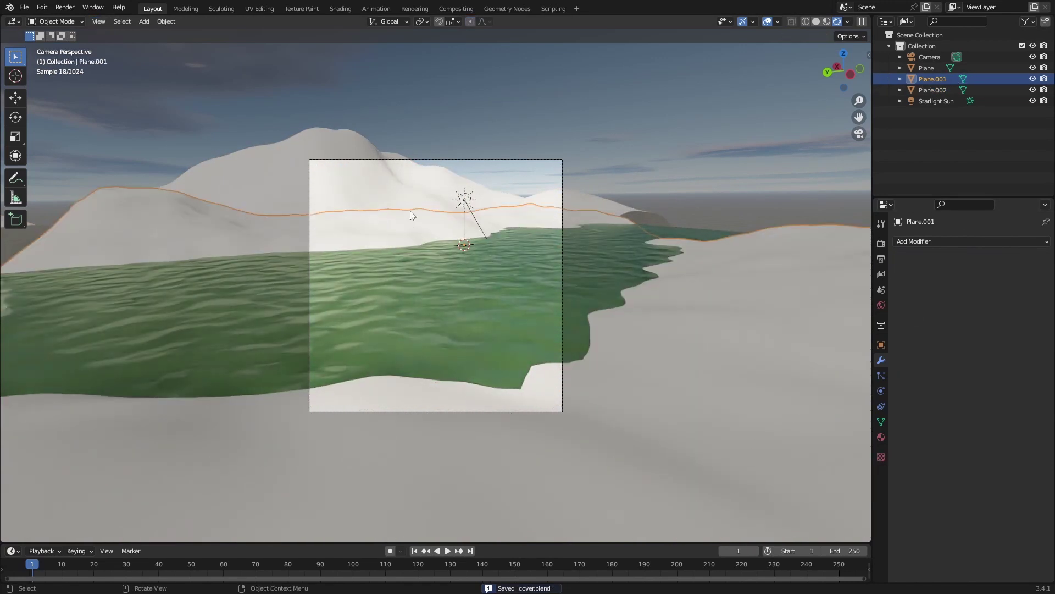
key("Tab")
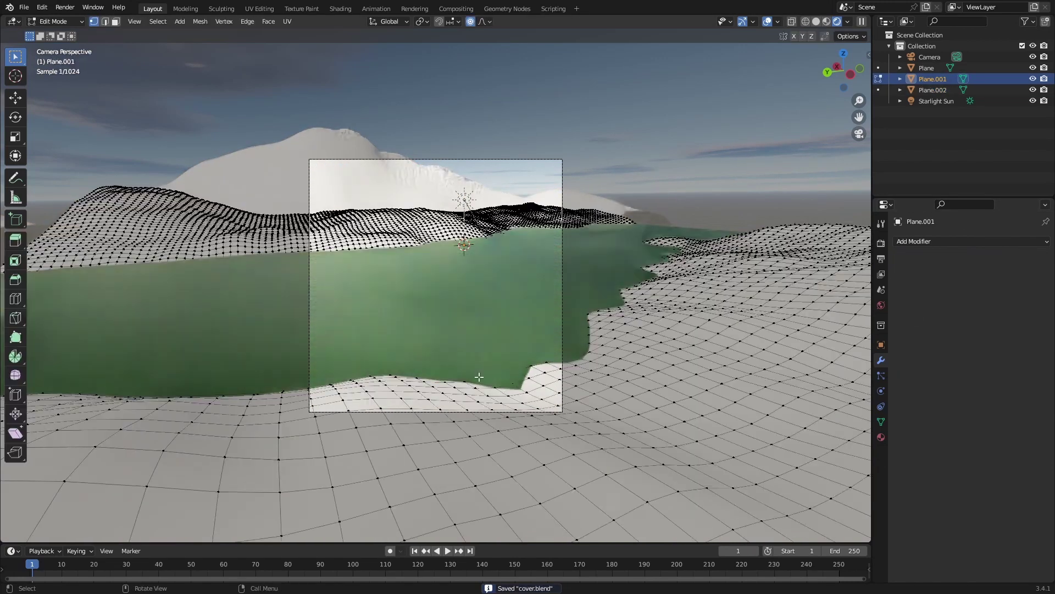
key("g")
key("z")
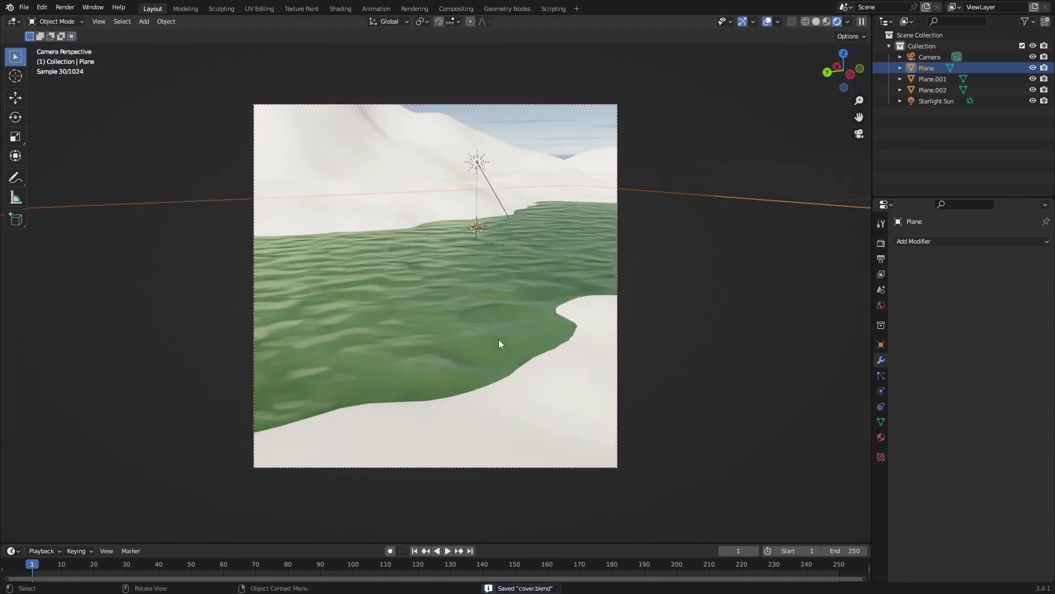
Step: Set the water material's scale to 141.11 and its colour to hue 0.533, saturation 0.417 and value 0.448
left_click(881, 438)
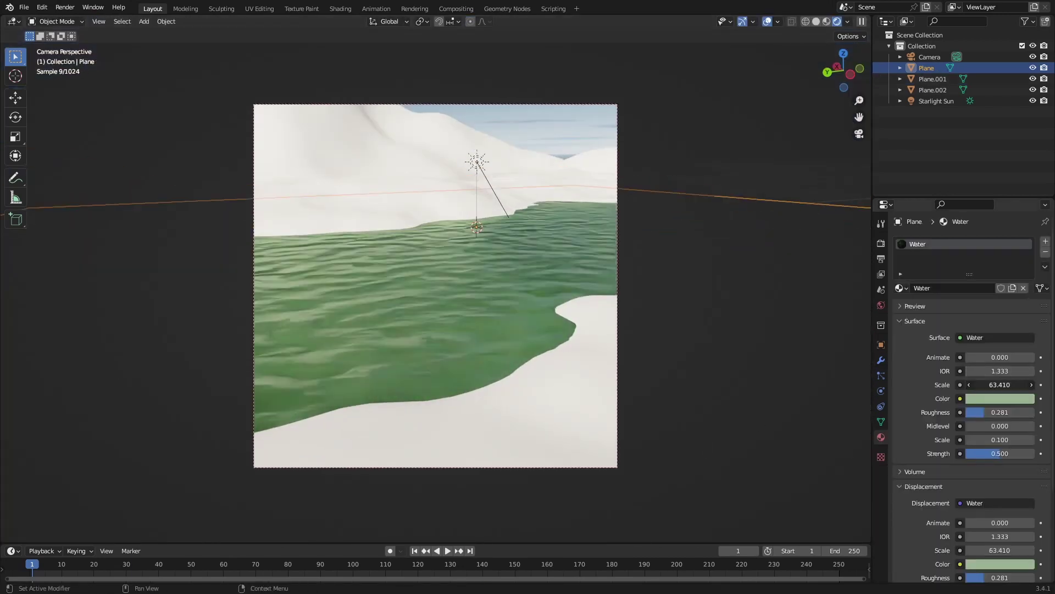
left_click_drag(980, 273, 979, 272)
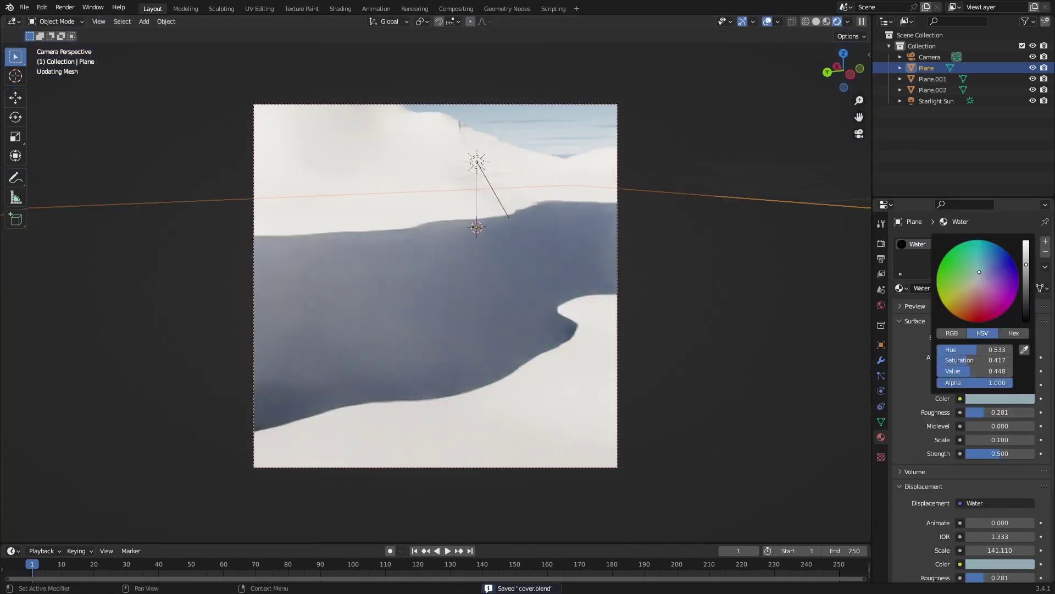
Step: Box-select the terrain vertices inside the camera frame using solid shading, and save the file
left_click(513, 379)
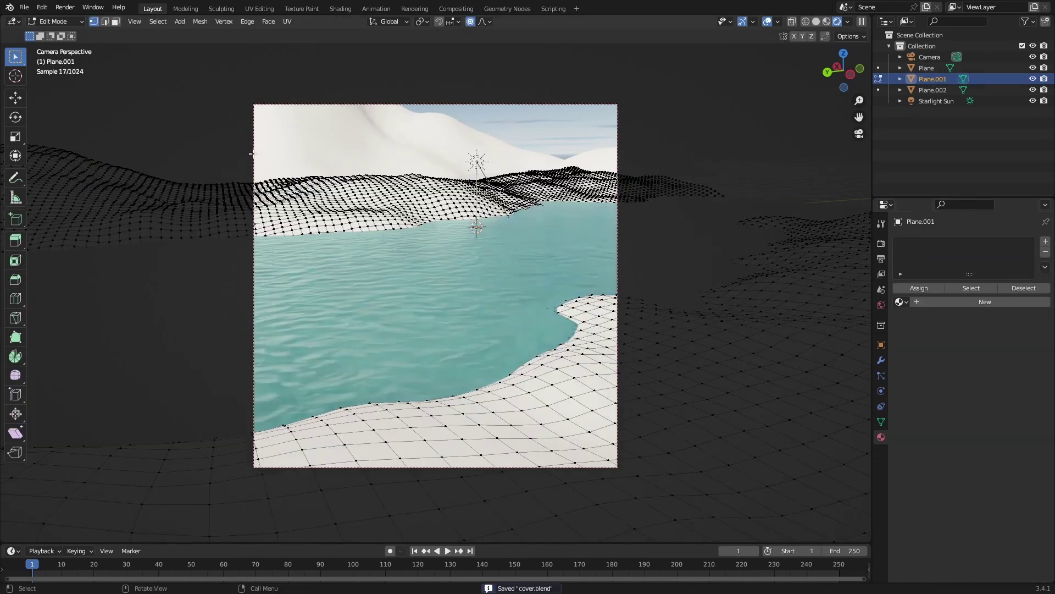
key("Tab")
key("z")
key("Tab")
left_click_drag(252, 157, 607, 479)
mouse_move(483, 275)
middle_mouse_down()
mouse_move(565, 377)
mouse_move(530, 443)
mouse_move(440, 306)
middle_mouse_up()
scroll(529, 443, "down", 4)
key("ctrl+s")
key("KP_0")
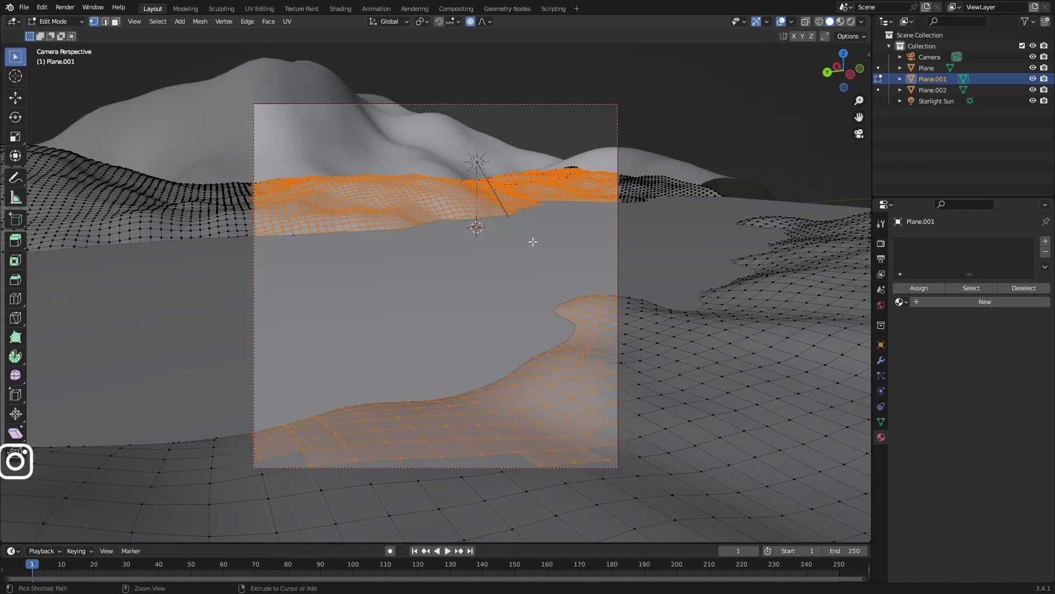
Step: Extend the vertex selection below the camera frame and store it as a terrain vertex group named Grass
middle_click_drag(545, 294, 444, 236)
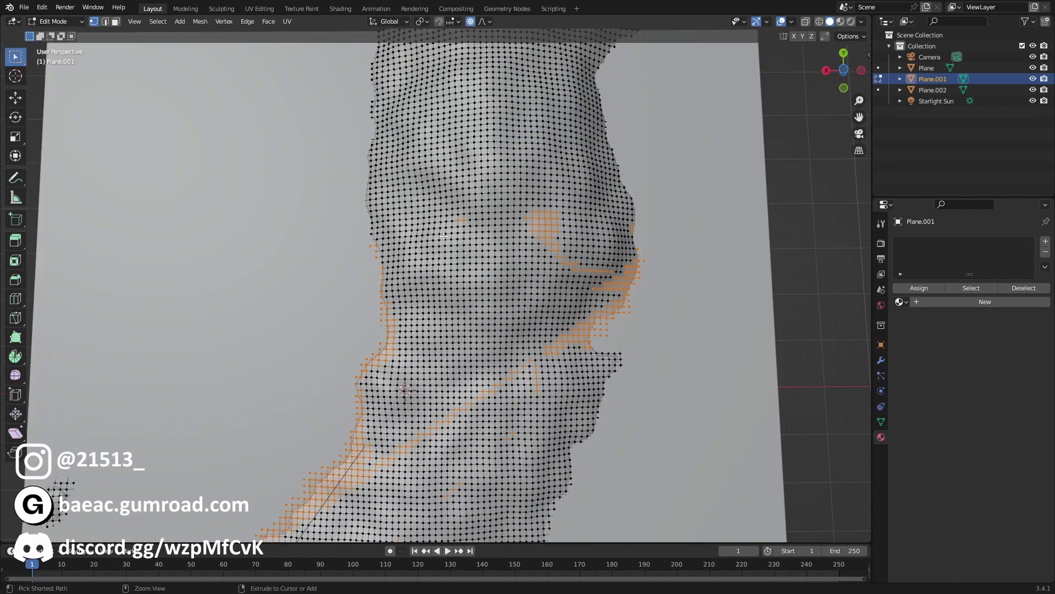
middle_click_drag(560, 246, 399, 313)
key("ctrl+s")
key("KP_0")
left_click(881, 421)
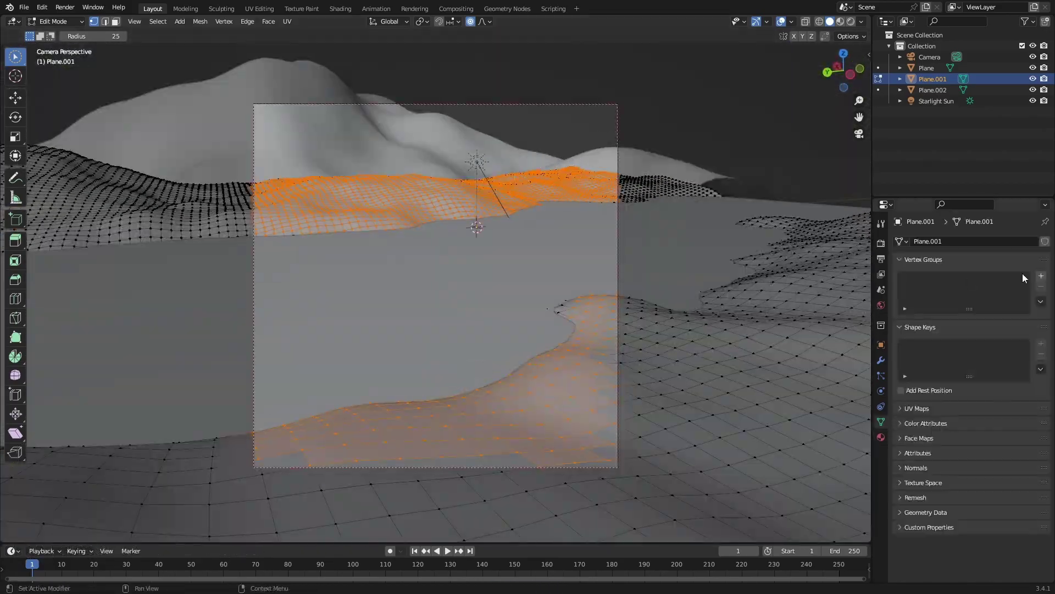
scroll(370, 441, "down", 3)
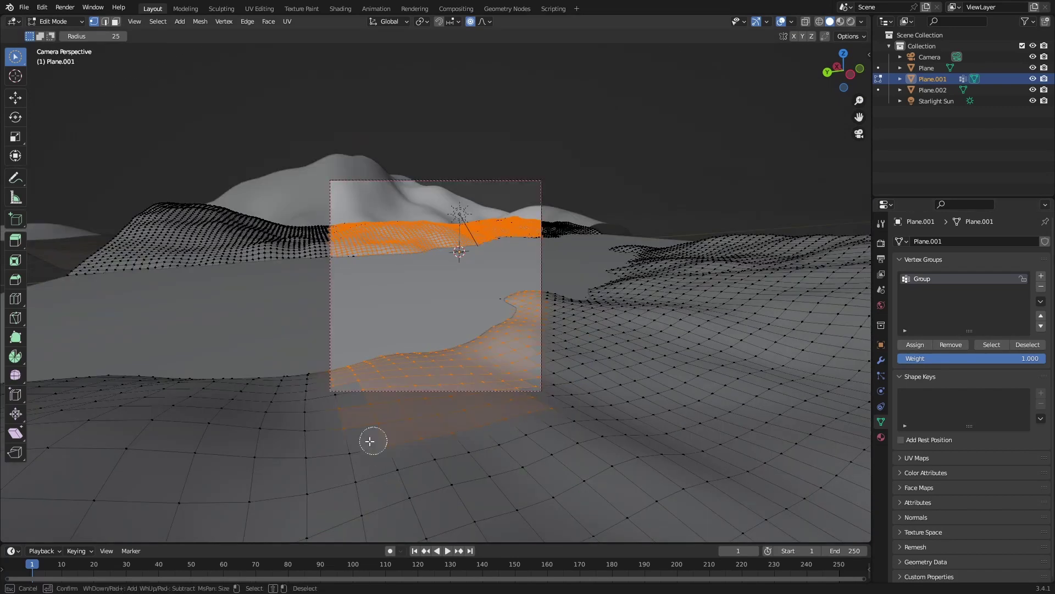
double_click(921, 279)
key("Tab")
scroll(584, 210, "up", 3)
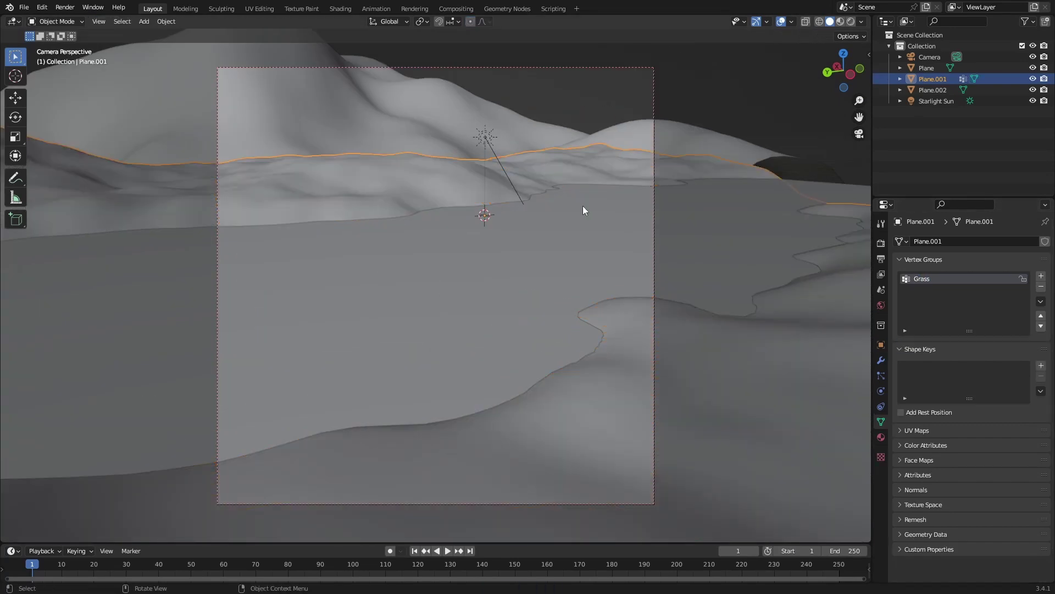
key("n")
left_click(781, 77)
left_click(780, 128)
left_click(766, 198)
left_click(788, 178)
left_click(760, 261)
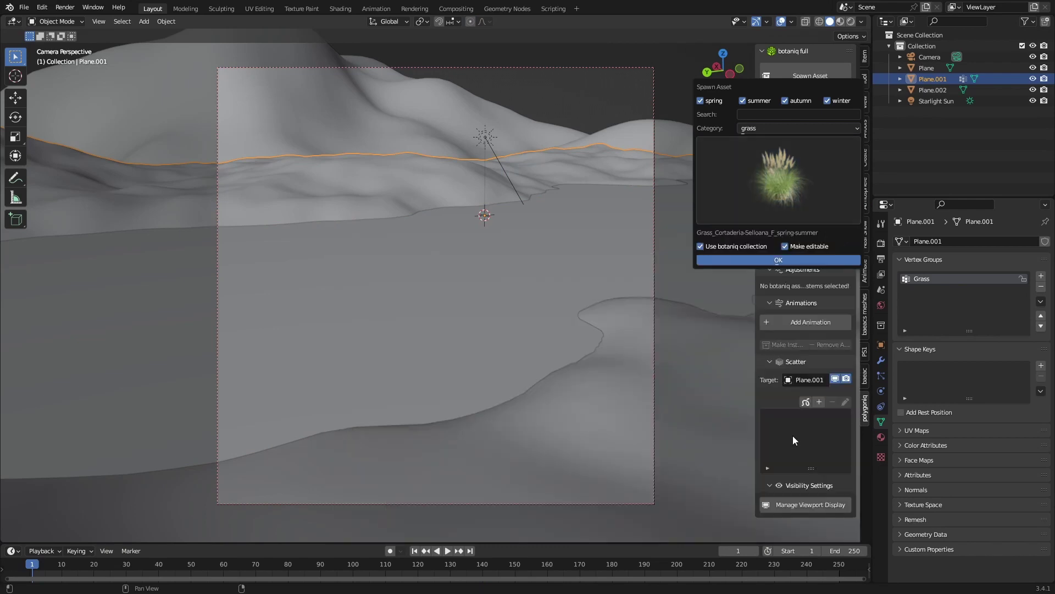
Step: Scatter the botaniq Grass_Basic_A spring-summer particle system over the terrain, limited to the Grass vertex group
left_click(817, 401)
left_click(796, 434)
left_click(791, 469)
left_click(819, 485)
left_click(404, 245)
left_click(819, 579)
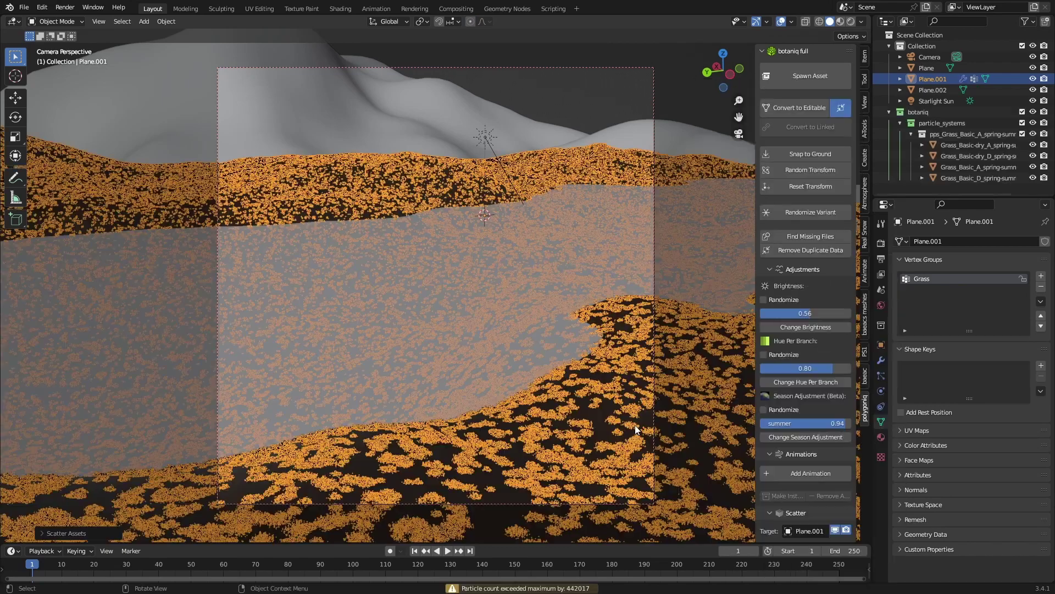
left_click(807, 409)
Step: Move and freely rotate the camera to bring more grassy shore into the foreground, and save the file
left_click(436, 282)
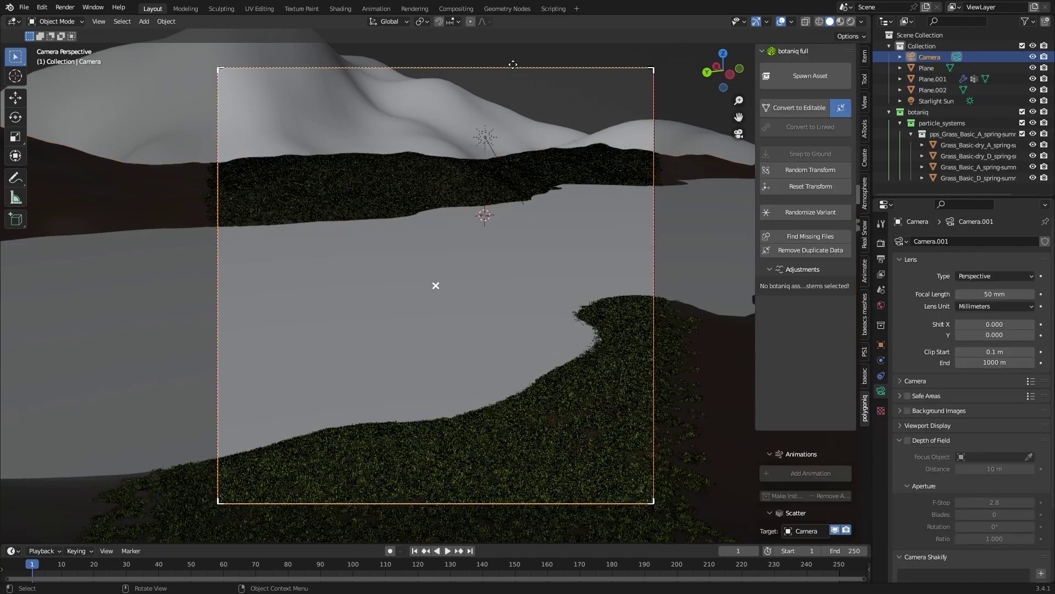
key("g")
left_click(489, 305)
key("r")
key("r")
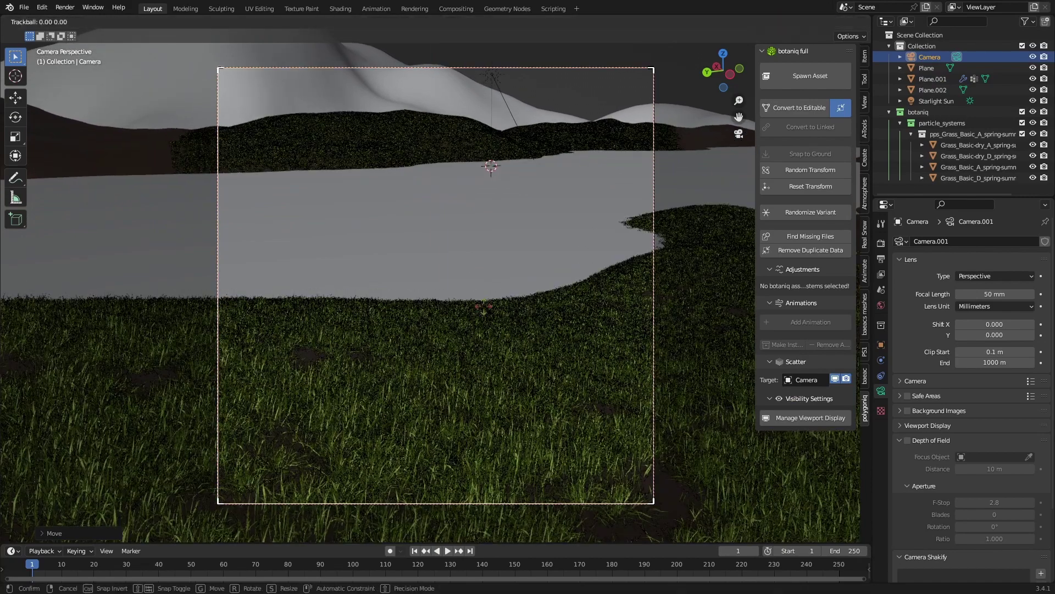
left_click(489, 298)
key("ctrl+s")
Step: Select all objects and scale the whole scene uniformly with the 3D cursor as the pivot point
middle_click_drag(489, 308, 539, 377)
scroll(539, 377, "down", 10)
scroll(536, 374, "up", 3)
key("a")
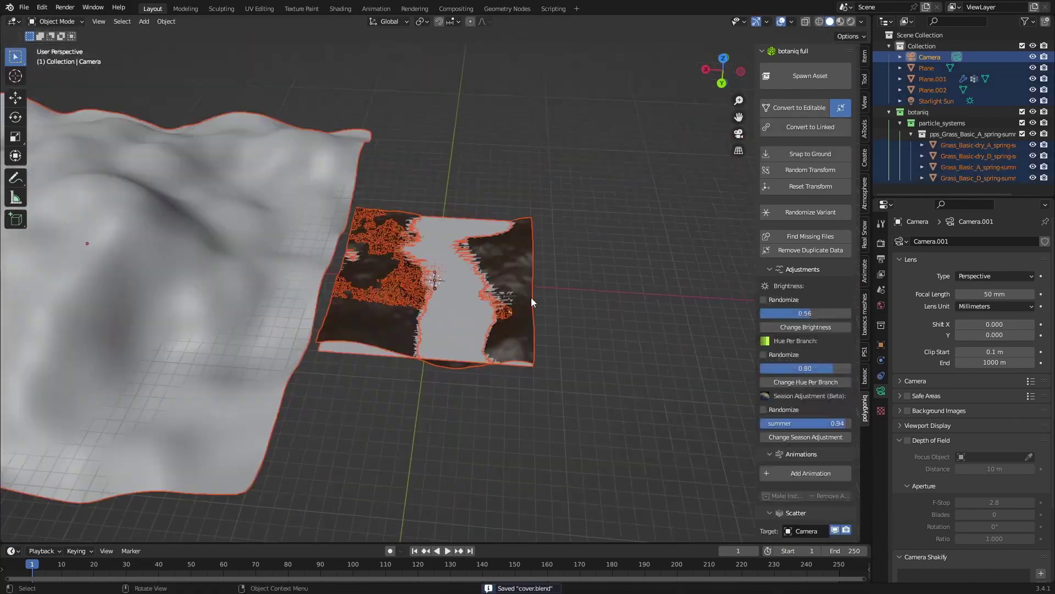
left_click(422, 21)
left_click(438, 60)
type("5")
key("Return")
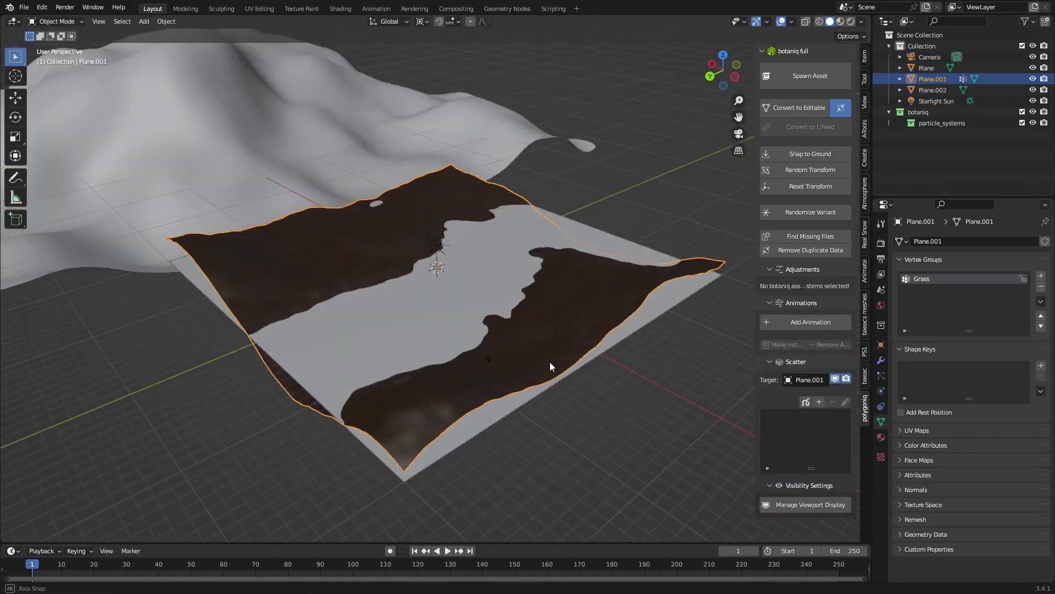
Step: Apply the transforms of all objects in the scene
middle_click_drag(550, 365, 496, 367)
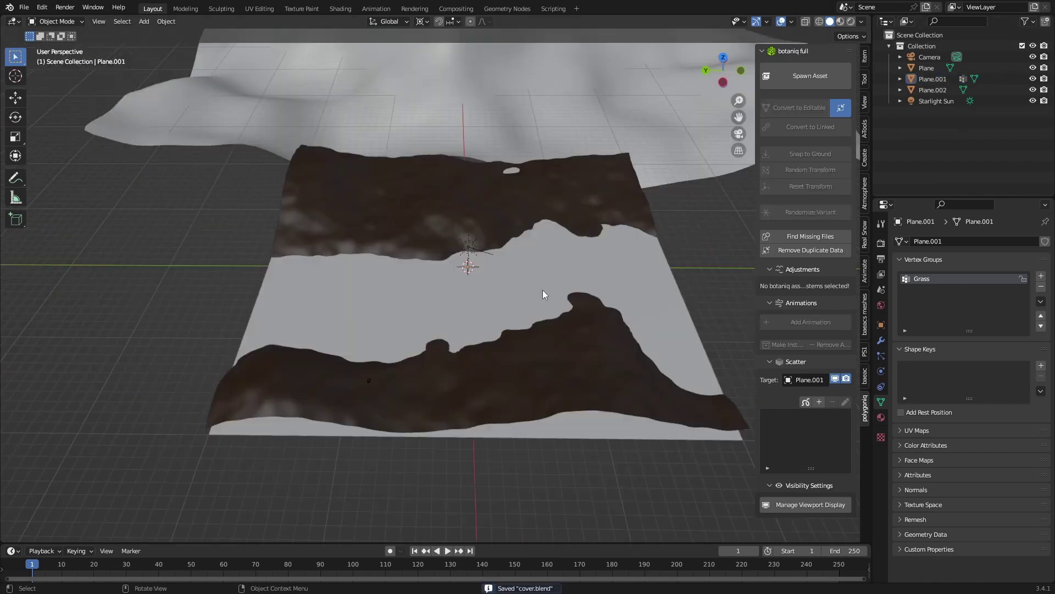
key("a")
key("ctrl+a")
middle_click_drag(543, 289, 533, 317)
left_click(539, 279)
left_click(532, 318)
Step: Reframe the camera by rotating it freely and moving it about 3.8 m along its local Z axis
key("KP_0")
left_click(532, 68)
key("r")
key("r")
left_click(561, 231)
key("g")
key("z")
key("z")
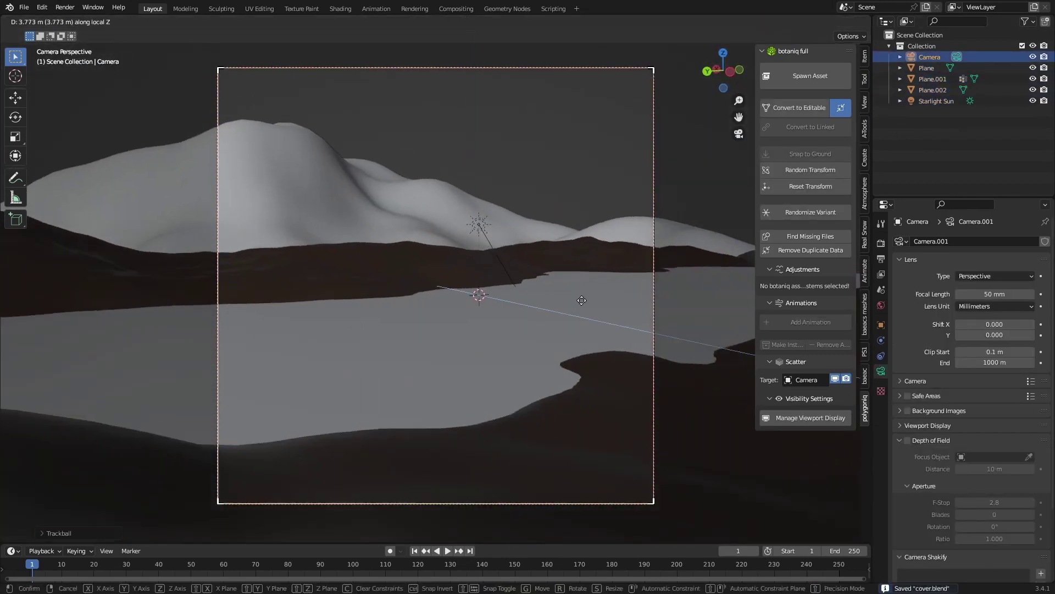
left_click(578, 296)
key("r")
key("r")
left_click(631, 393)
Step: Try enlarging the background mountain about the 3D cursor and moving it, and undo both changes
left_click(316, 236)
key("s")
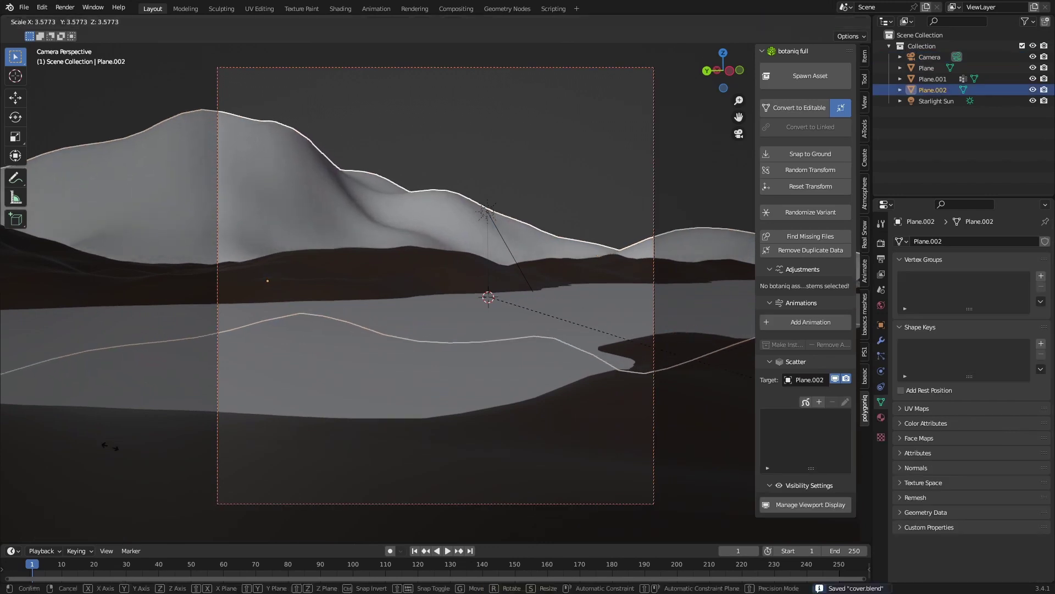
left_click(110, 446)
key("g")
left_click(549, 248)
scroll(552, 275, "down", 5)
middle_click_drag(550, 248, 434, 346)
key("ctrl+z")
key("ctrl+z")
Step: Scale the background mountain about its median point and reposition it horizontally behind the terrain
left_click(422, 22)
left_click(455, 83)
key("s")
left_click(628, 327)
key("KP_0")
key("g")
key("shift+z")
key("g")
key("shift+z")
left_click(431, 344)
Step: Duplicate the background mountain, rotate the copy about Z and place it horizontally beside the original
key("shift+d")
left_click(571, 352)
key("r")
key("z")
left_click(593, 368)
key("g")
key("shift+z")
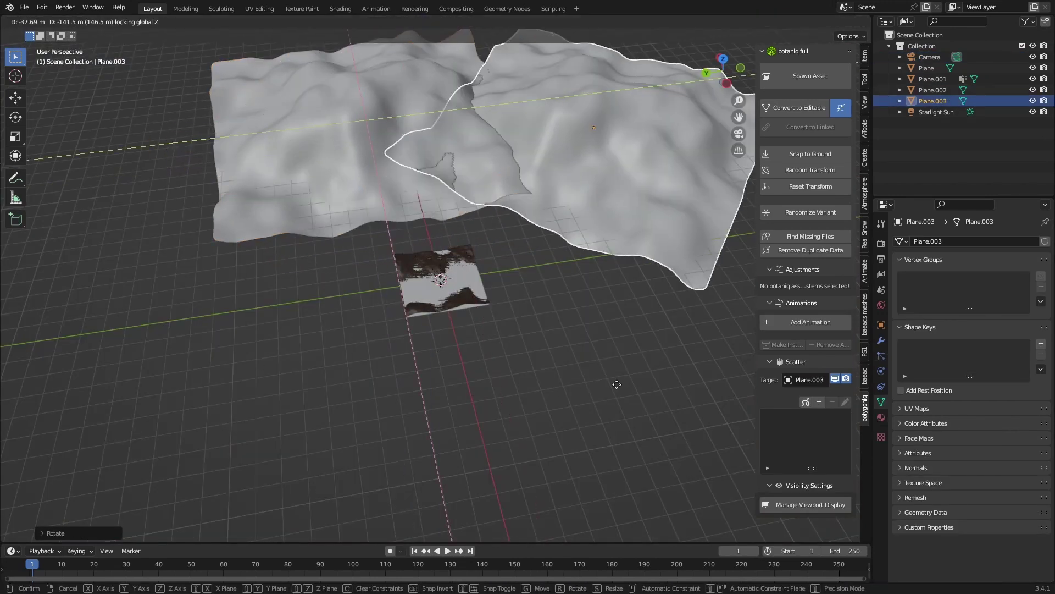
left_click(571, 333)
key("KP_0")
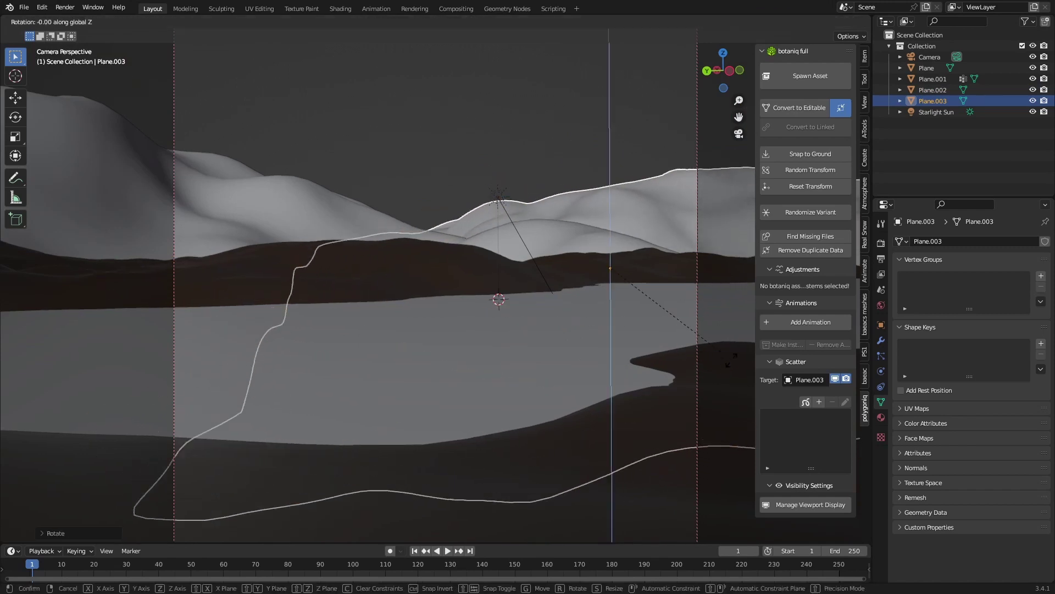
left_click(729, 338)
Step: Scale the duplicated mountain along Z and save the file
scroll(648, 357, "down", 4)
key("s")
key("z")
left_click(602, 374)
left_click(417, 159)
scroll(416, 193, "up", 1)
key("ctrl+s")
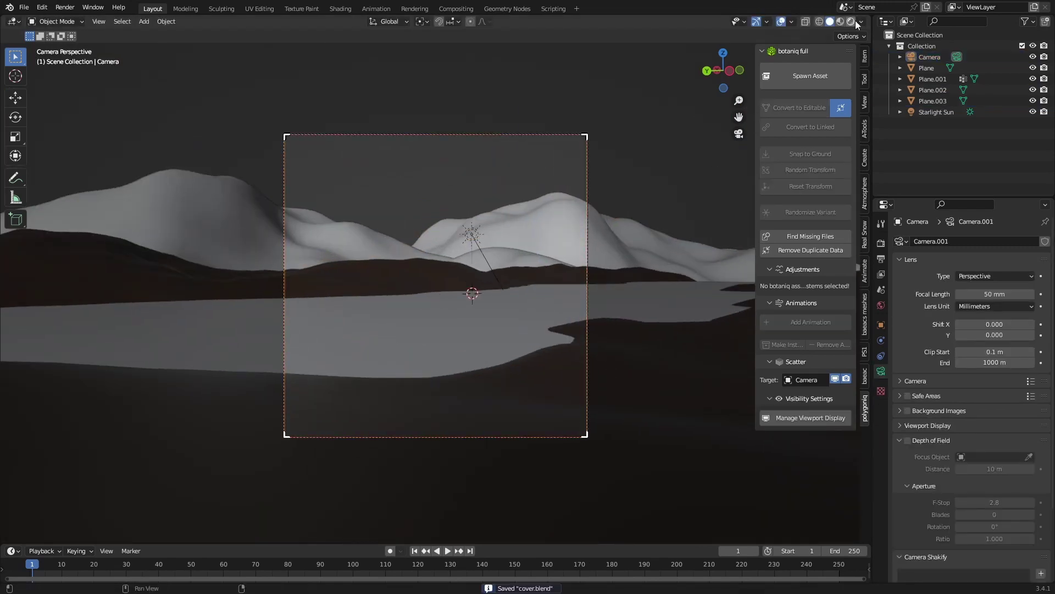
Step: Scatter the Grass_Basic_A spring-summer grass over the river terrain and preview the scene in rendered shading
left_click(837, 21)
left_click(423, 274)
left_click(819, 579)
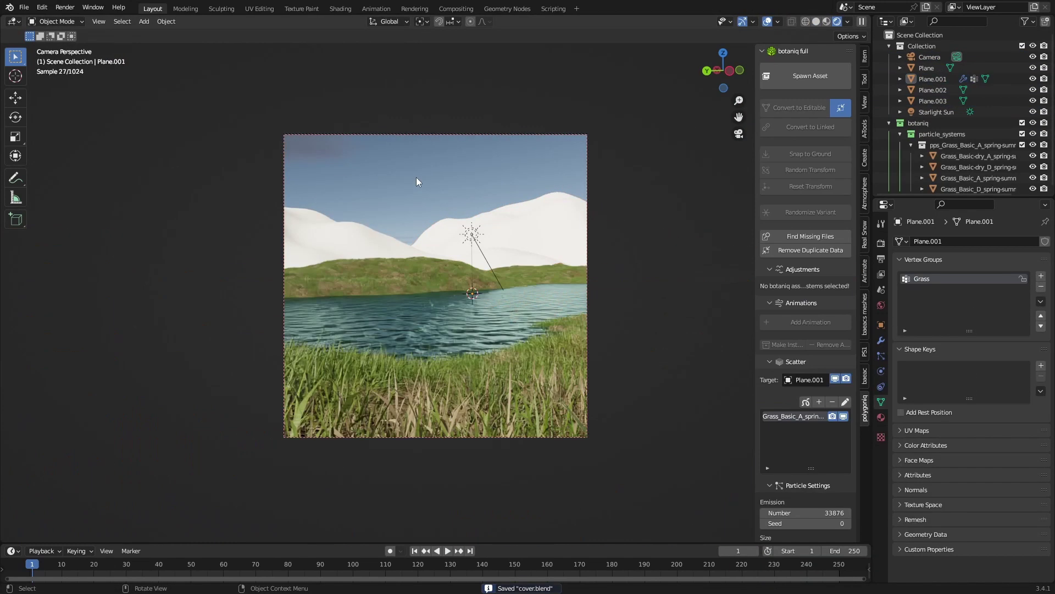
Step: Select the camera and move it along Z to change its height above the foreground grass
scroll(385, 238, "up", 1)
left_click(497, 438)
left_click(417, 220)
left_click(462, 467)
key("r")
key("r")
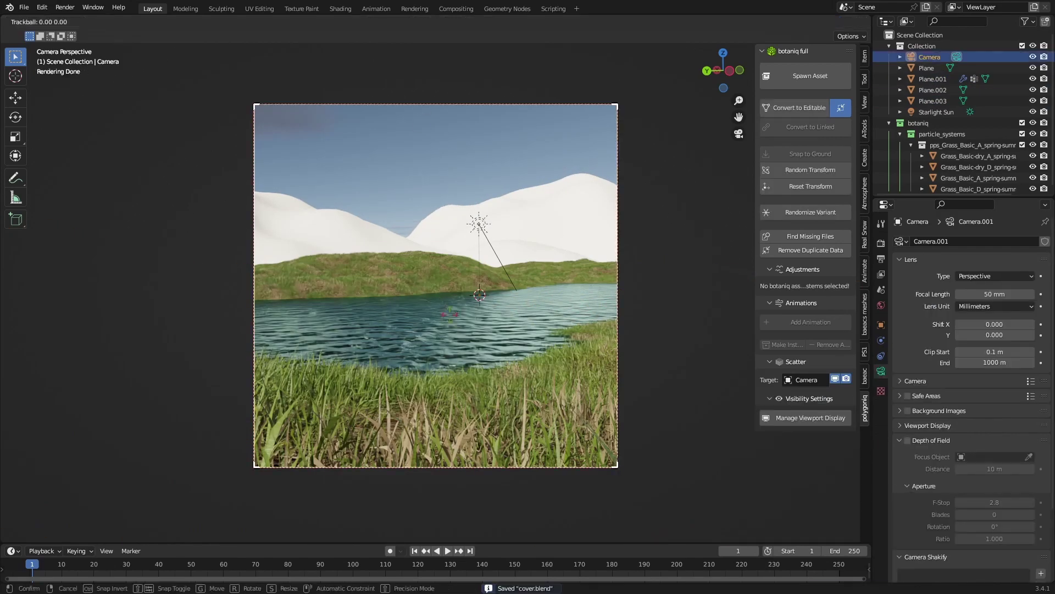
key("g")
key("z")
left_click(447, 263)
Step: Tilt the camera with a trackball rotation, switch to solid shading and save the file
key("r")
key("r")
left_click(368, 57)
key("z")
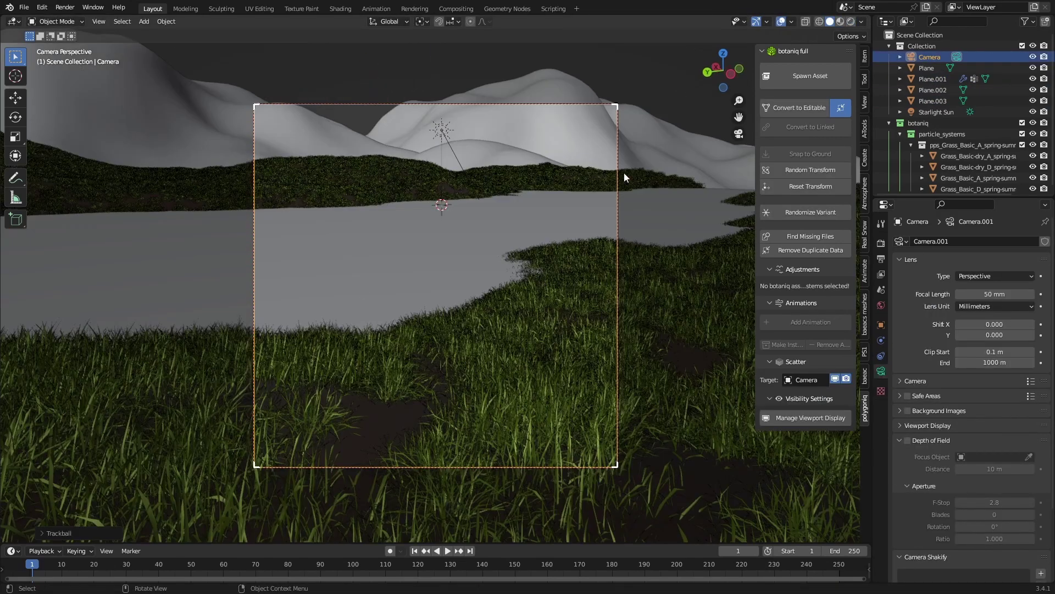
key("ctrl+s")
Step: Reframe the camera with walk navigation so the river and the curved grassy shore fill the square frame
key("F3")
type("walk")
key("Return")
key("w")
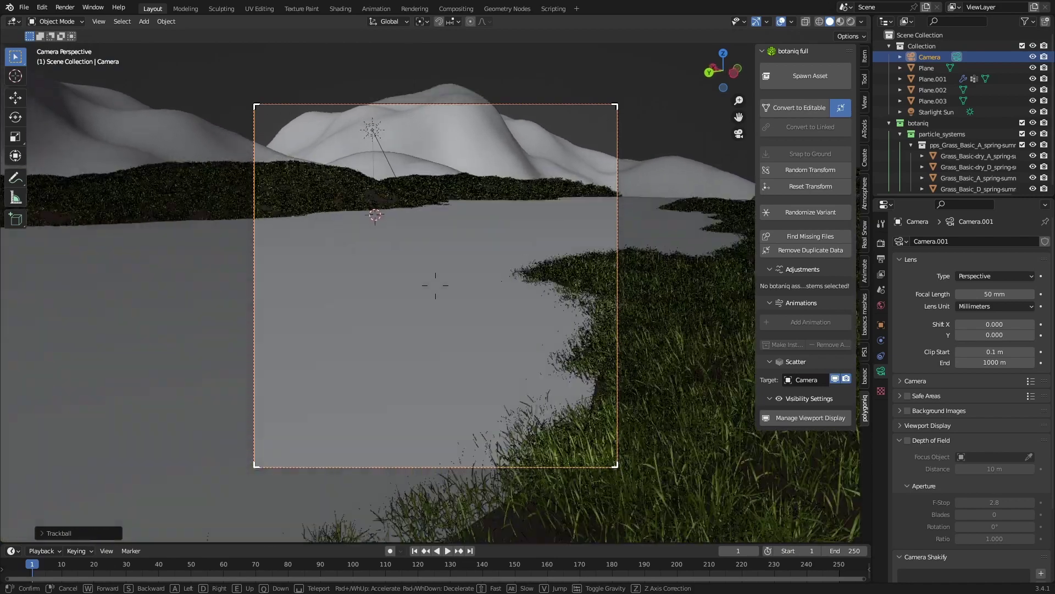
key("s")
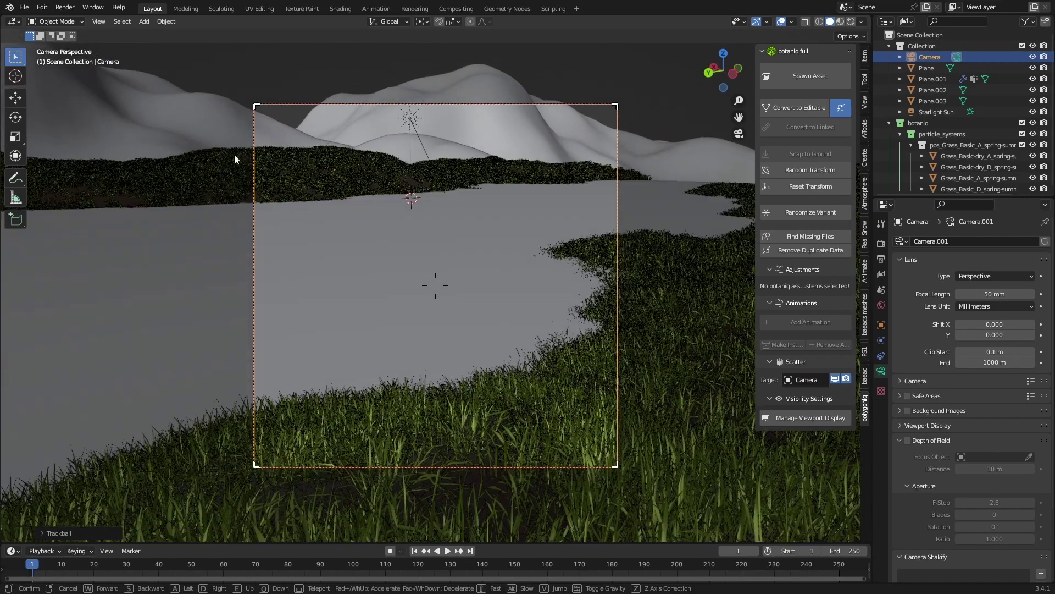
Step: In rendered shading, set the Water material's strength to 1.000 and its roughness to 0.010
left_click(851, 21)
left_click(927, 68)
left_click(881, 417)
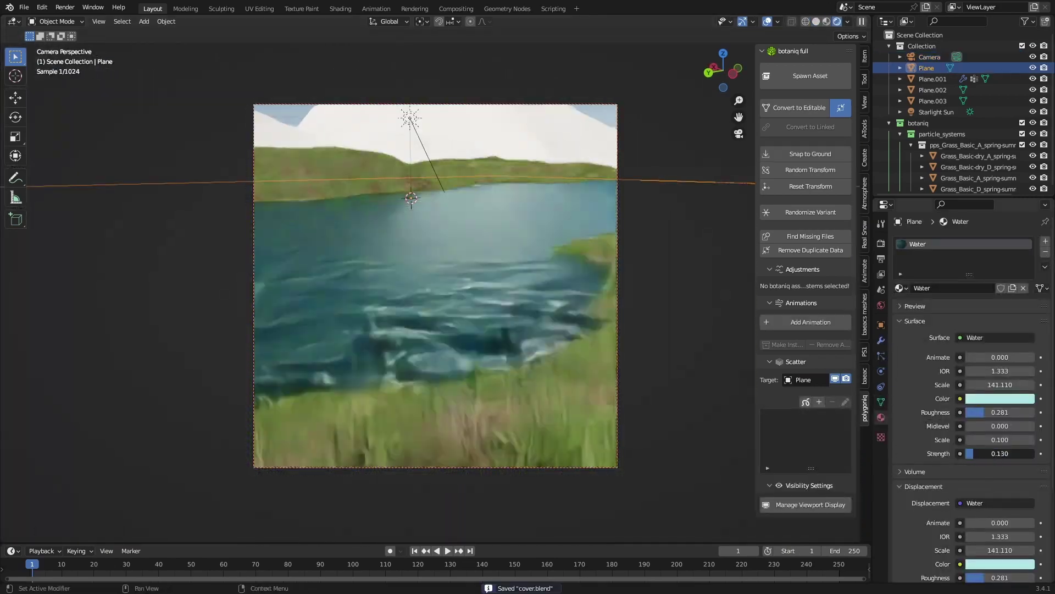
left_click_drag(968, 453, 1034, 454)
mouse_move(986, 412)
left_mouse_down()
mouse_move(967, 412)
mouse_move(1000, 413)
mouse_move(966, 412)
left_mouse_up()
Step: Change the Water material's colour to a pale cyan and set its roughness to 0.1
left_click(981, 412)
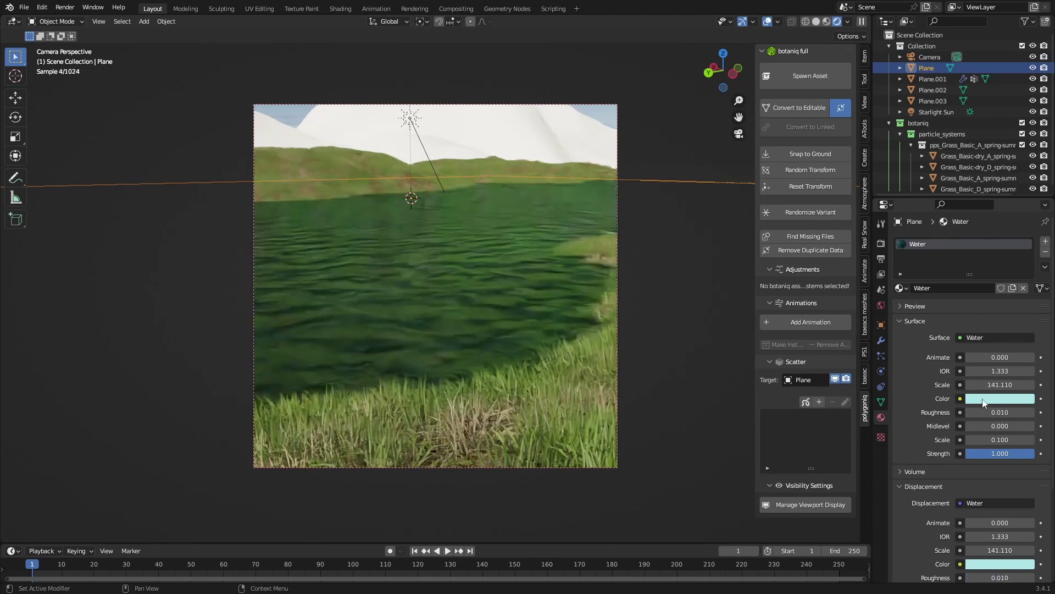
mouse_move(966, 278)
left_mouse_down()
mouse_move(980, 305)
mouse_move(982, 262)
left_mouse_up()
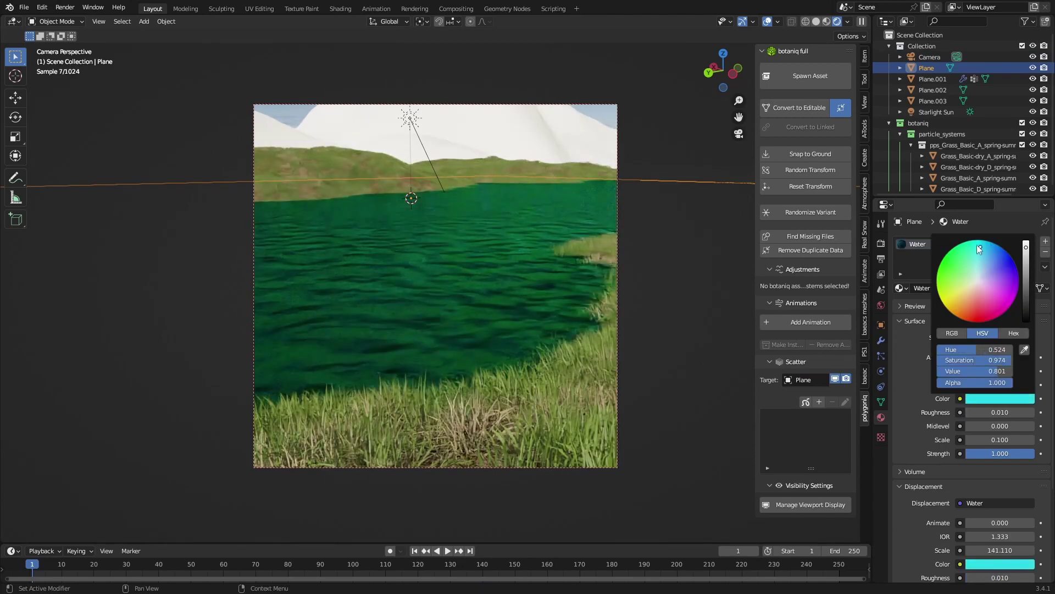
left_click(991, 413)
type(".1")
key("Return")
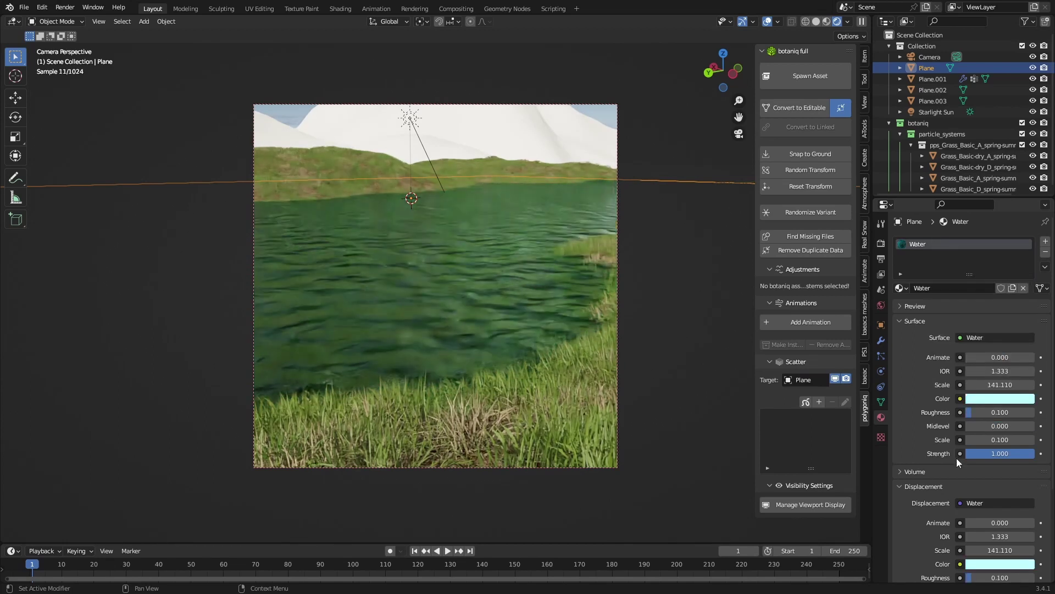
Step: Set the Water material's roughness to 0.2 and save the file
left_click(992, 411)
type(".2")
key("Return")
key("ctrl+s")
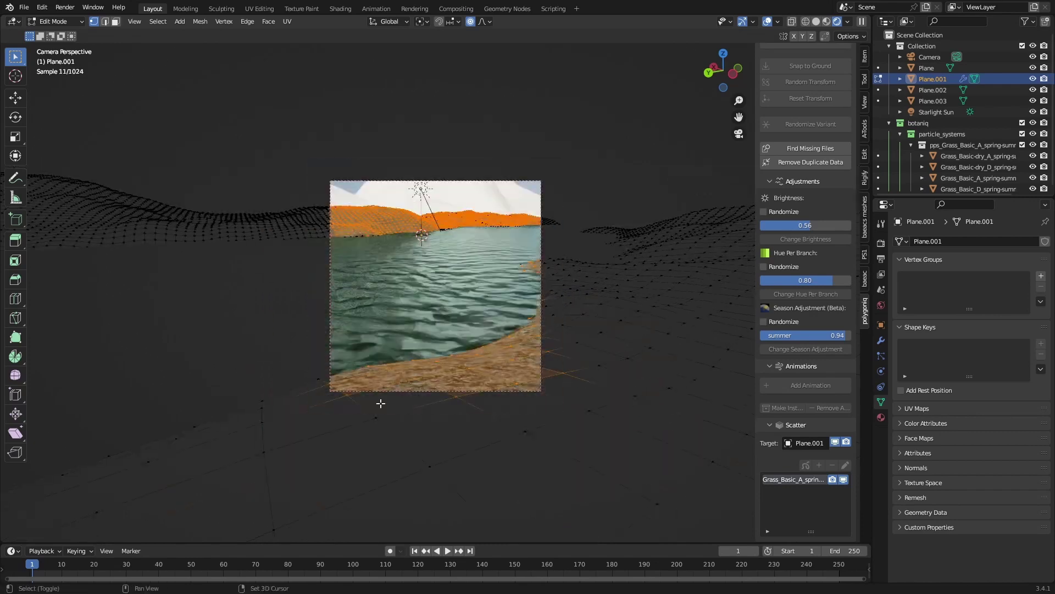
Step: Add a vertex group for the selected terrain vertices, use it as the grass scatter's density group and save the file
left_click(1040, 276)
key("Tab")
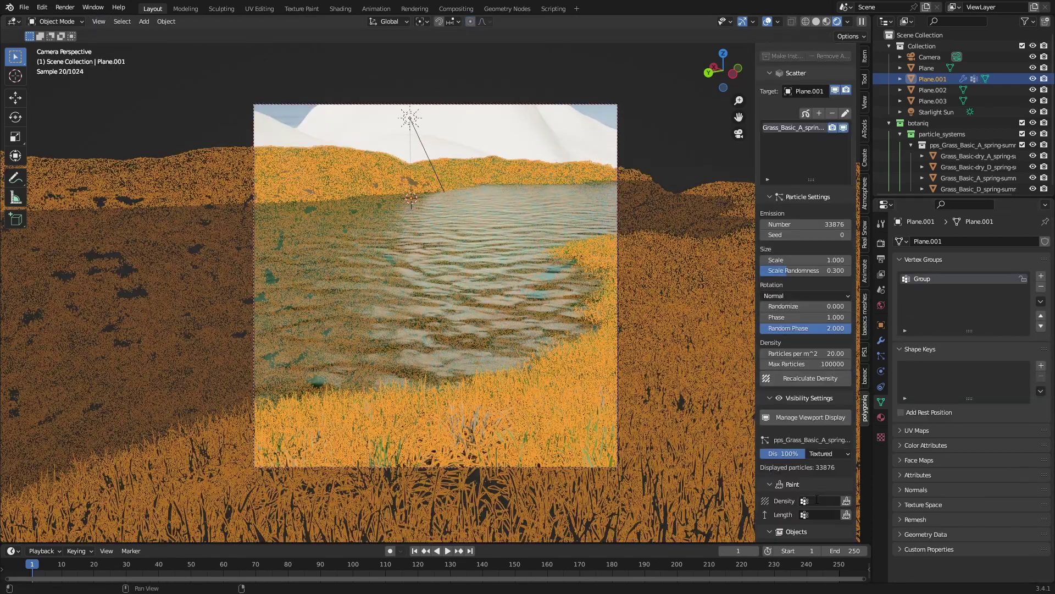
key("ctrl+s")
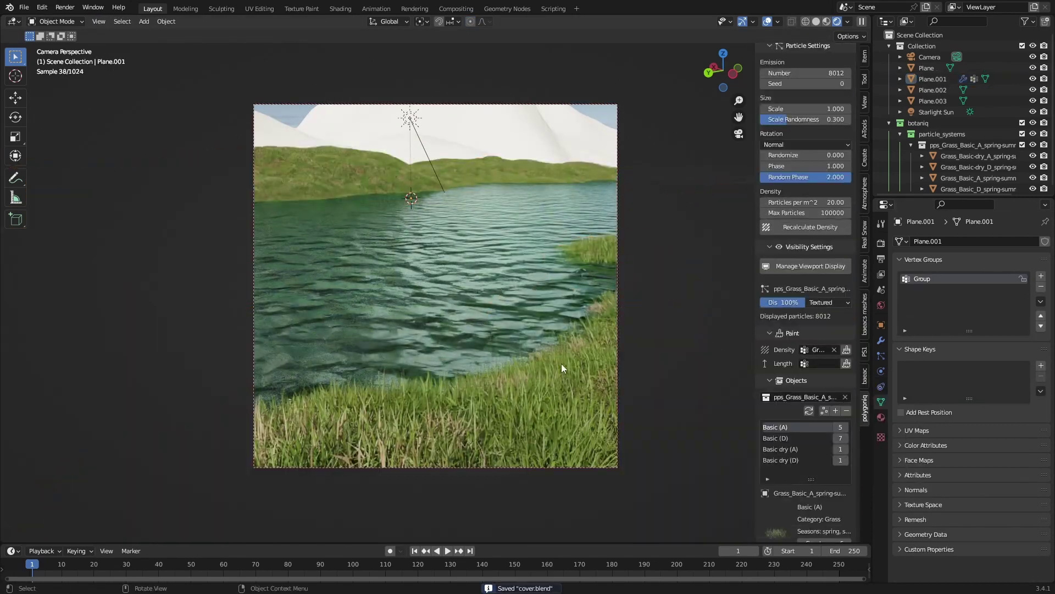
Step: Set the Water material's texture scale to 59.610 and adjust its pale cyan colour
left_click(395, 207)
left_click(881, 417)
left_click_drag(1000, 387, 1044, 387)
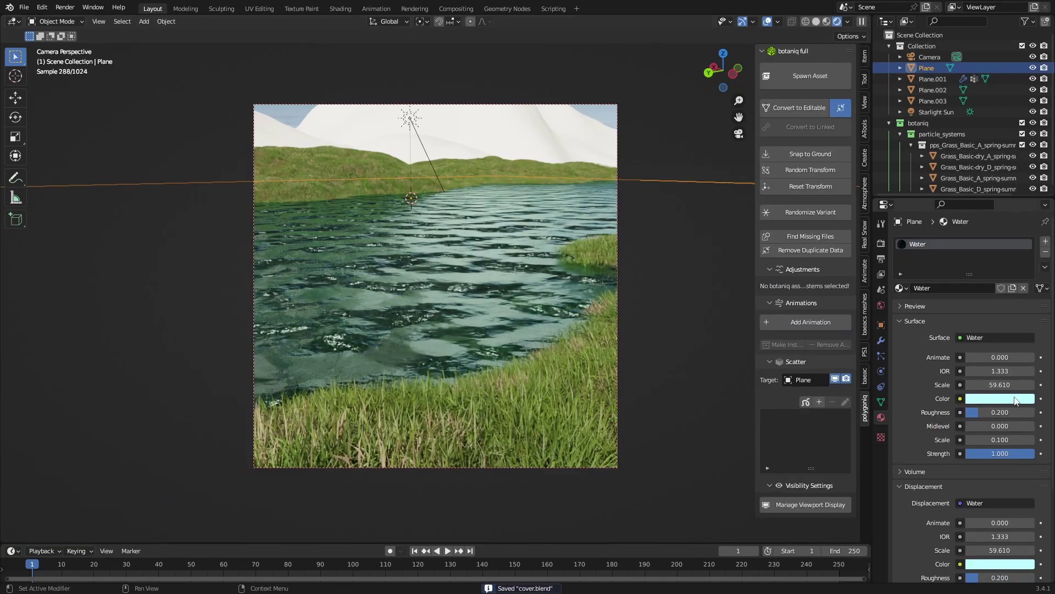
left_click(1016, 401)
left_click_drag(979, 349, 936, 359)
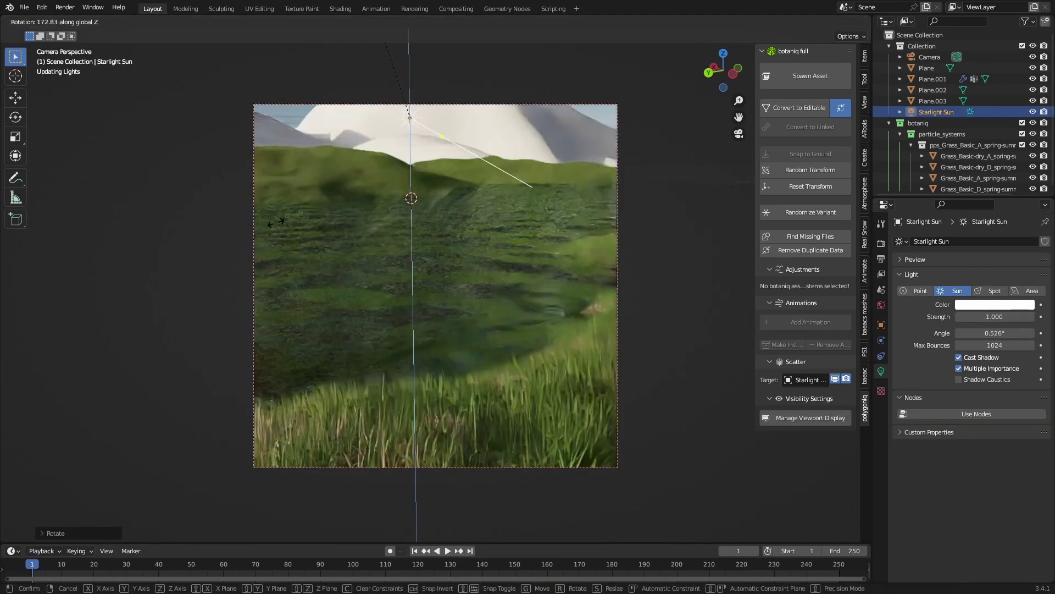
Step: Rotate the Starlight Sun about the global Z axis to relight the landscape and save the file
left_click(607, 411)
key("ctrl+s")
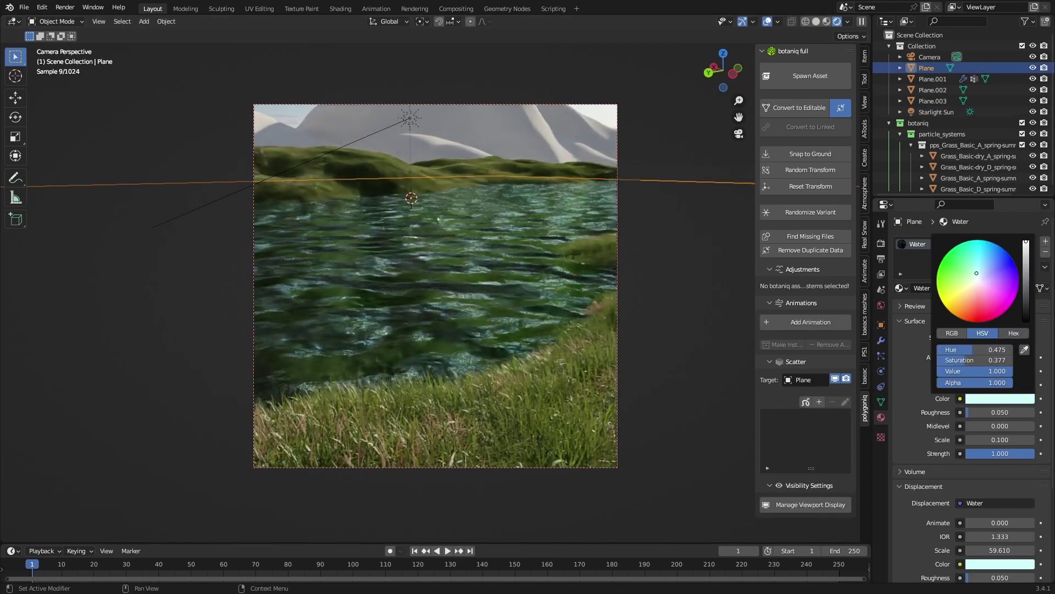
Step: Set the Water material's displacement scale to 0.000 and its roughness to 0.1
key("ctrl+s")
left_click_drag(999, 440, 1006, 415)
key("ctrl+s")
key("ctrl+z")
double_click(994, 413)
type("0.1")
key("Return")
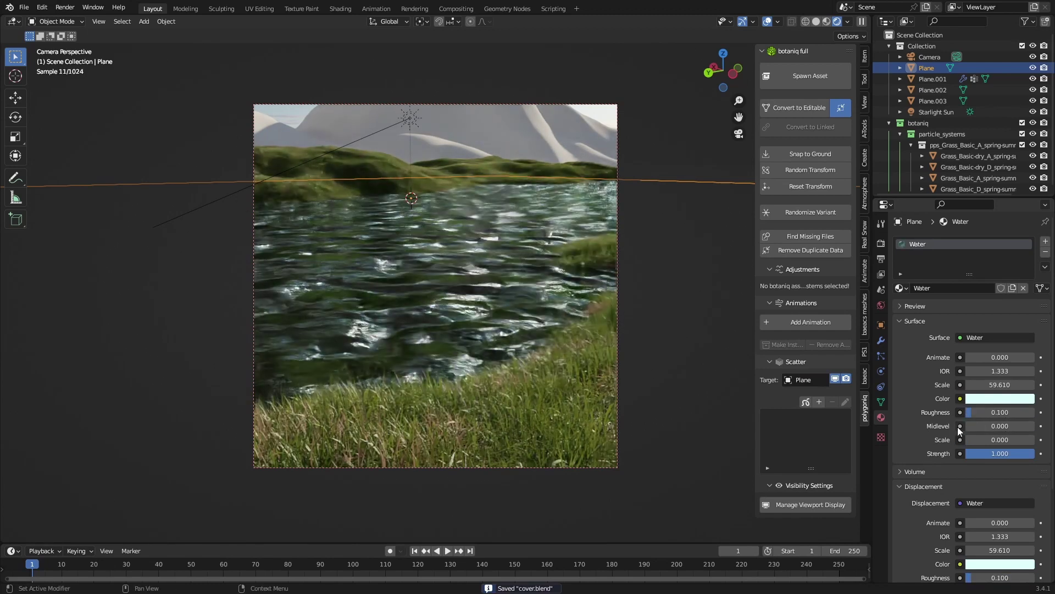
Step: Replace the timeline with an enlarged Shader Editor, enter the Water node group and save the file
left_click(12, 551)
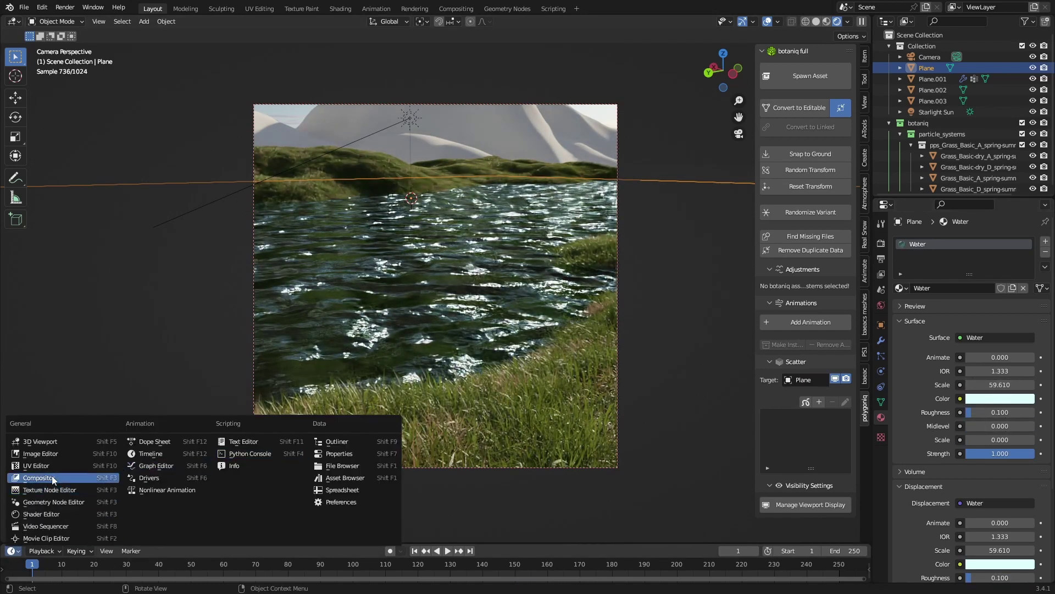
left_click(41, 514)
left_click_drag(286, 544, 296, 374)
scroll(381, 516, "up", 4)
key("Tab")
middle_click_drag(220, 560, 483, 384)
scroll(327, 464, "up", 1)
middle_click_drag(327, 464, 384, 506)
key("ctrl+s")
Step: Isolate the water plane in local view, set the Noise Texture node's roughness to 0.700 and save the file
scroll(383, 503, "up", 4)
key("KP_Divide")
middle_click_drag(480, 271, 489, 288)
scroll(489, 287, "up", 8)
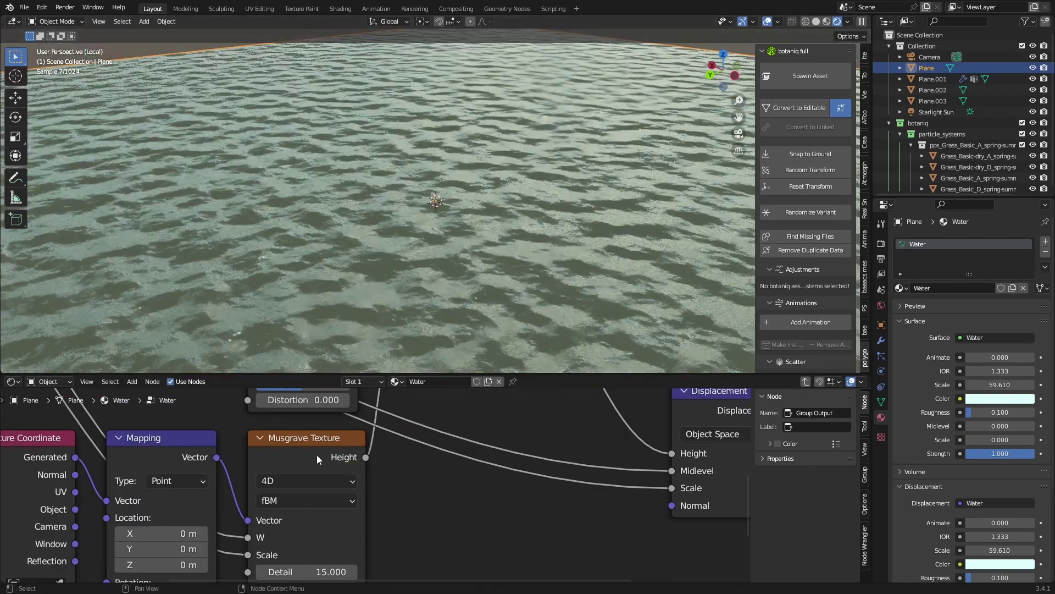
middle_click_drag(317, 460, 320, 532)
mouse_move(319, 456)
left_mouse_down()
mouse_move(345, 455)
mouse_move(326, 455)
left_mouse_up()
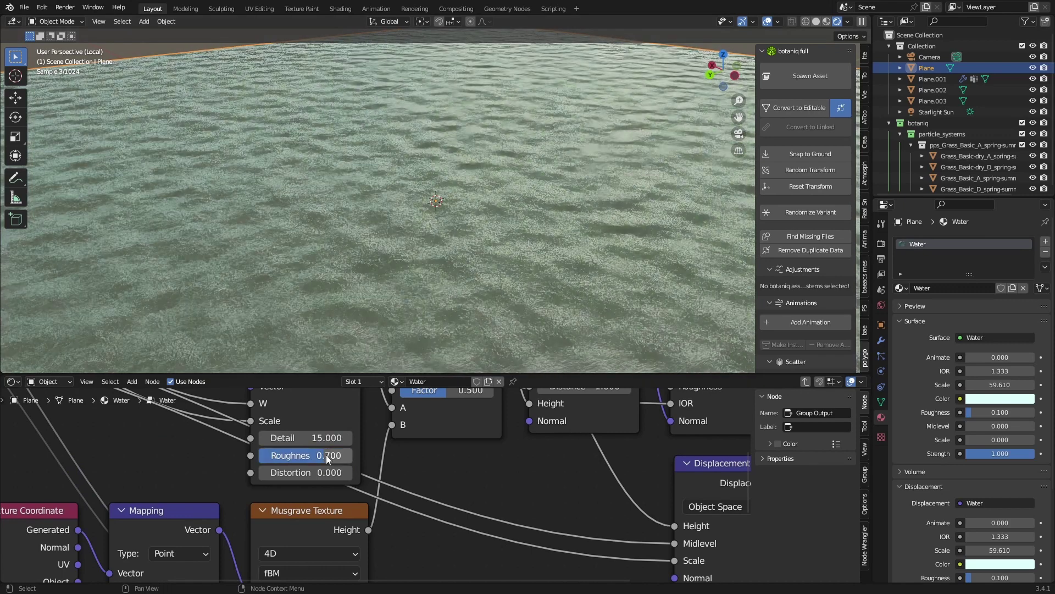
key("ctrl+s")
Step: Restore the full scene in camera view, turn the Shader Editor back into a small timeline and save the file
key("KP_0")
key("KP_Divide")
key("space")
key("KP_0")
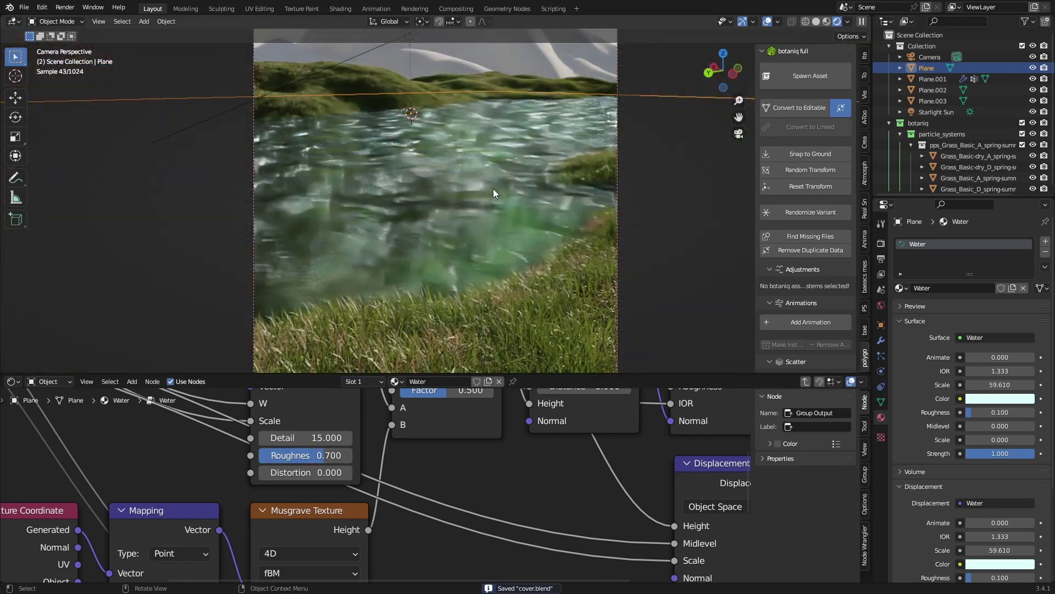
left_click(13, 381)
left_click(30, 412)
left_click(13, 381)
left_click(142, 426)
left_click_drag(242, 374, 264, 556)
key("ctrl+s")
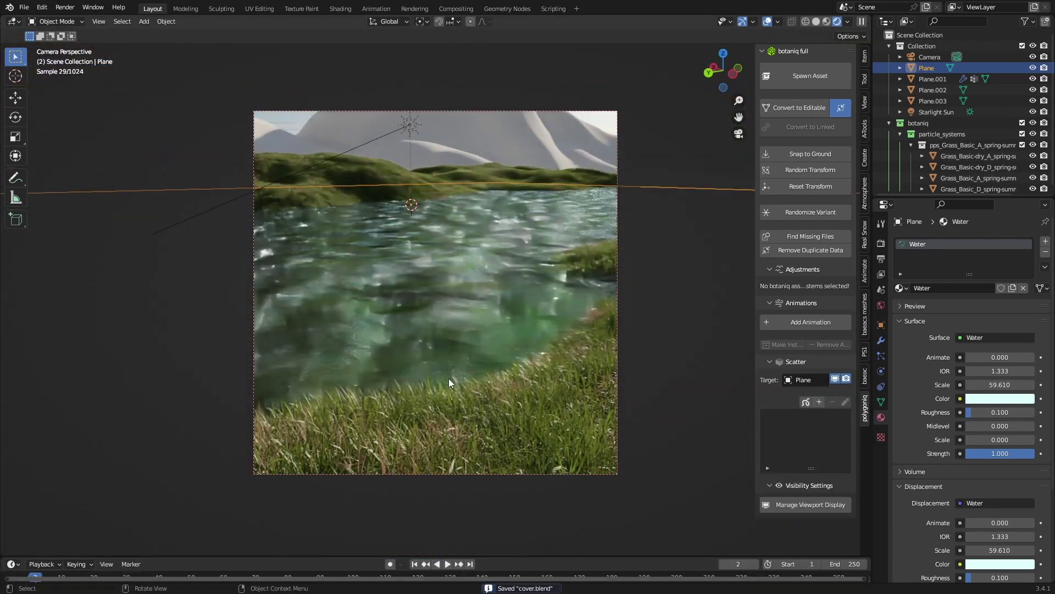
Step: Reposition the background mountains behind the river and scale them together
left_click(450, 409)
left_click(489, 151)
key("g")
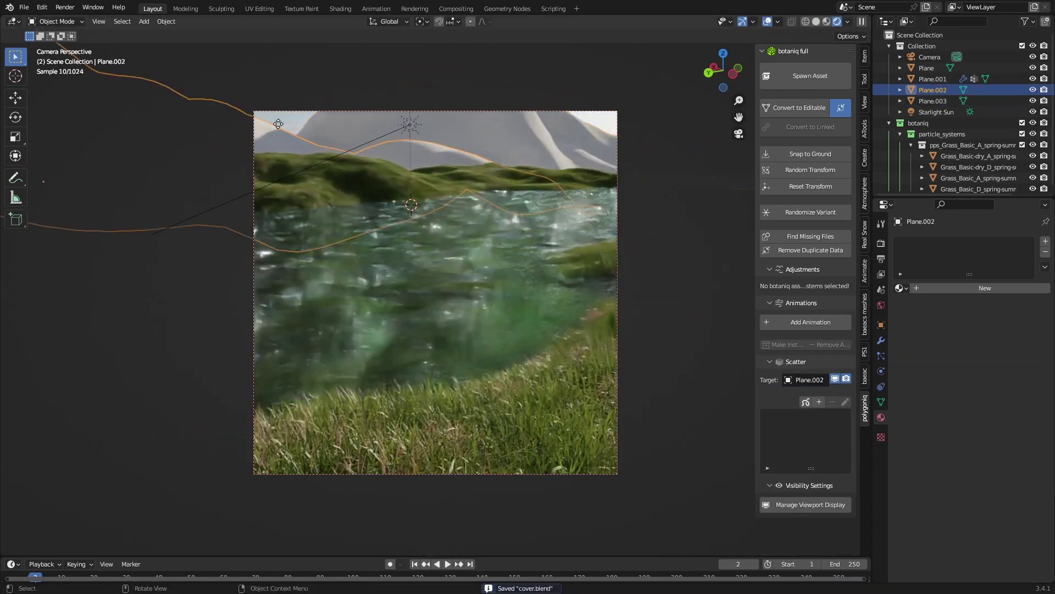
left_click(528, 121)
middle_click_drag(529, 121, 520, 215)
scroll(519, 215, "down", 6)
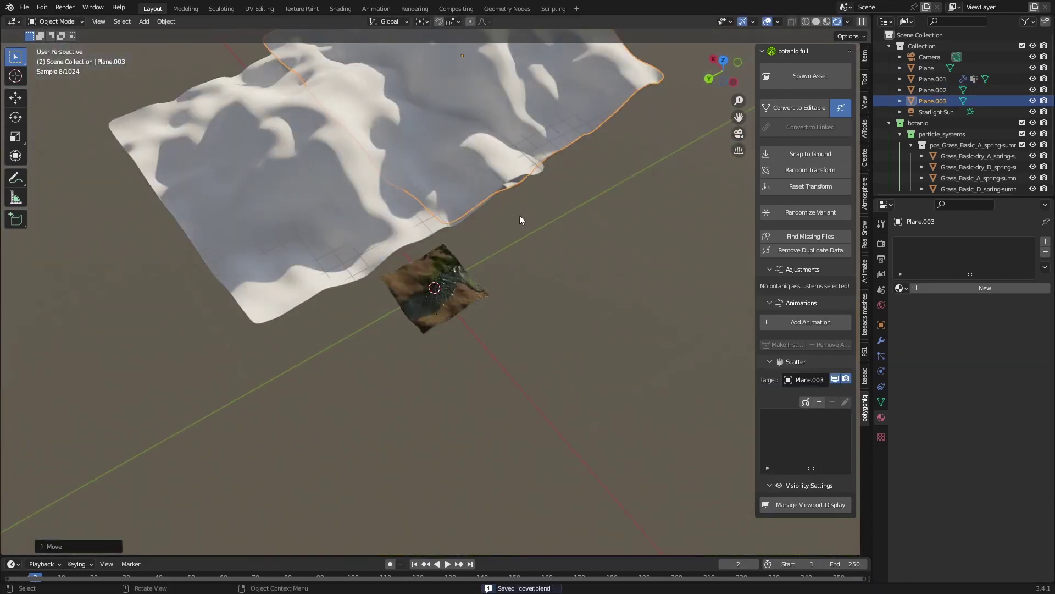
key("Right")
key("KP_0")
left_click(506, 311, "shift")
key("s")
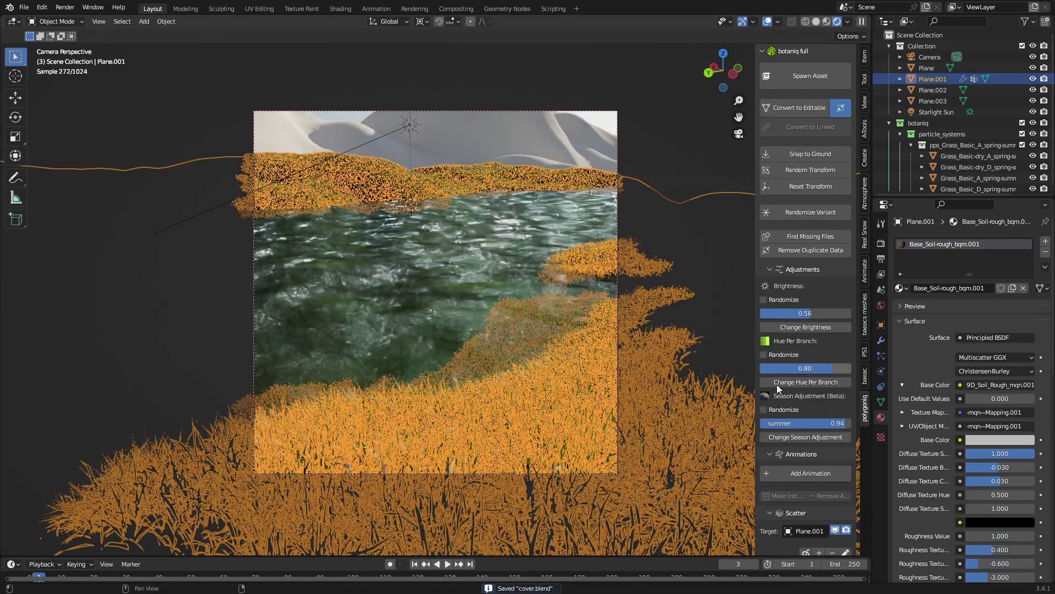
Step: Scatter the rocks asset pps_Rocks_Coast_A_spring-summer-autumn over the river terrain
left_click(819, 421)
left_click(822, 432)
left_click(800, 503)
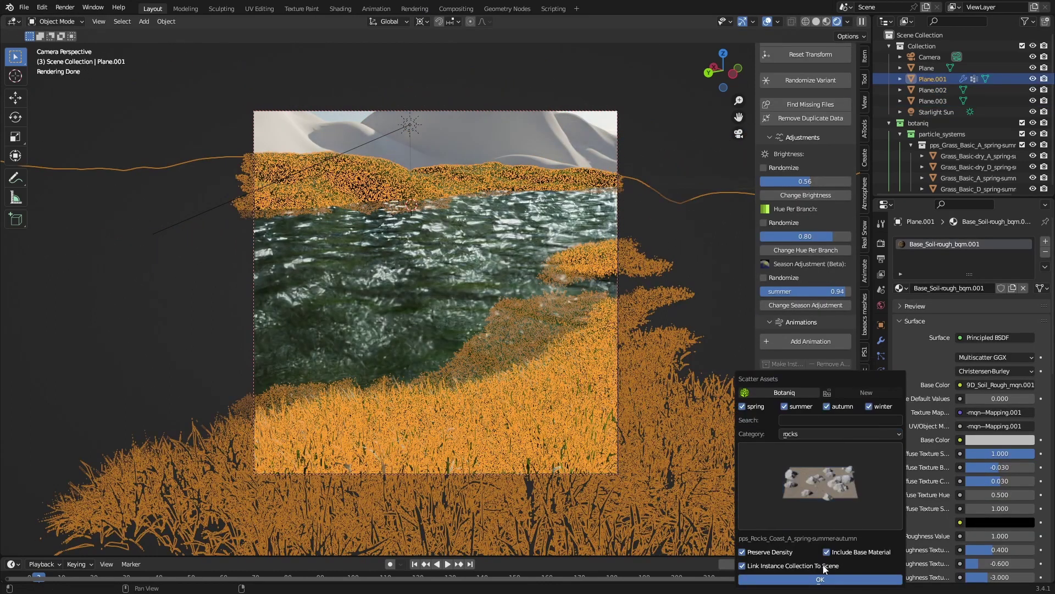
left_click(820, 580)
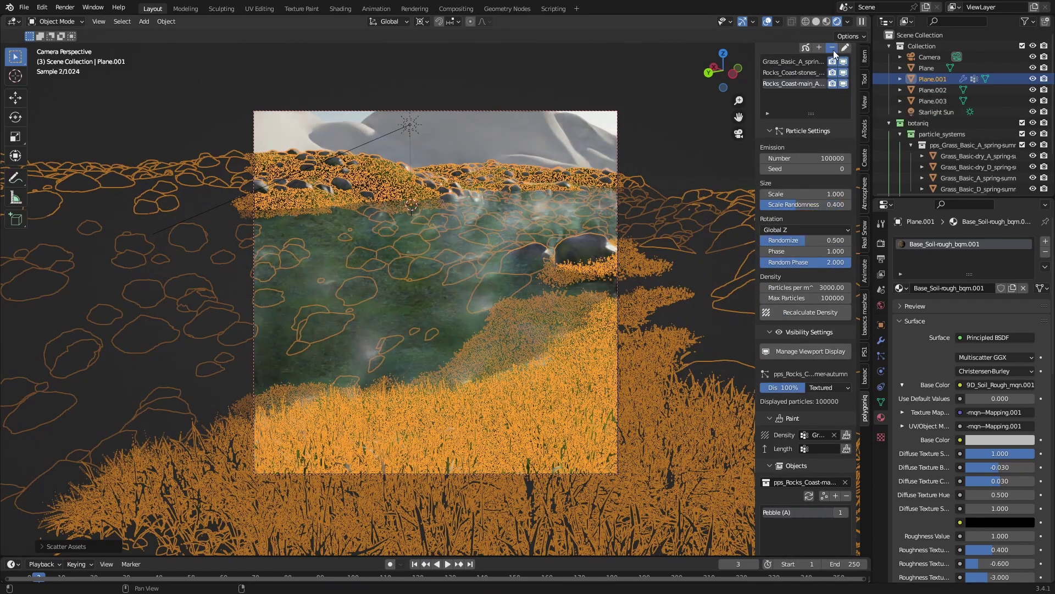
Step: Remove the Rocks_Coast-main pebble scatter, set the Rocks_Coast-stones particle number to 177 and save the file
left_click(797, 73)
scroll(808, 219, "down", 4)
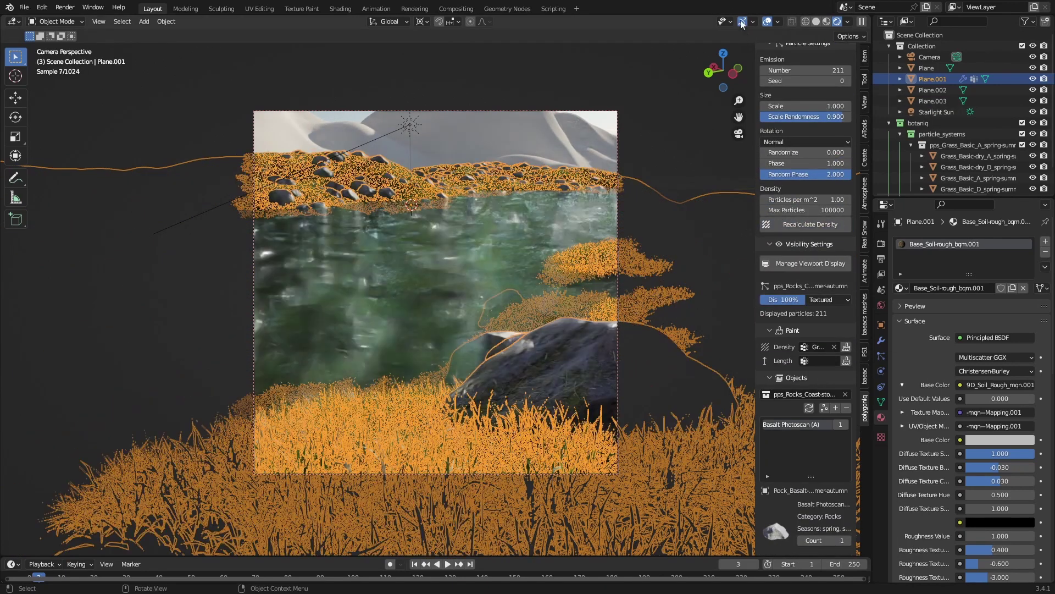
left_click(767, 21)
left_click_drag(806, 70, 787, 70)
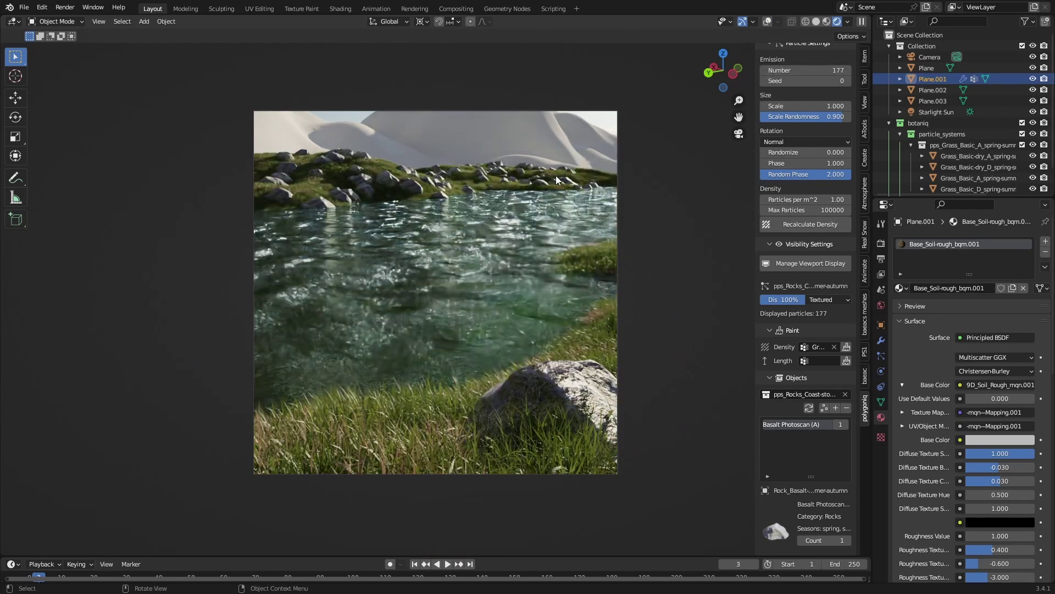
key("ctrl+s")
Step: Add a vertex group named Trees to the terrain and rename the existing vertex group Grass
left_click(881, 402)
double_click(928, 289)
double_click(929, 279)
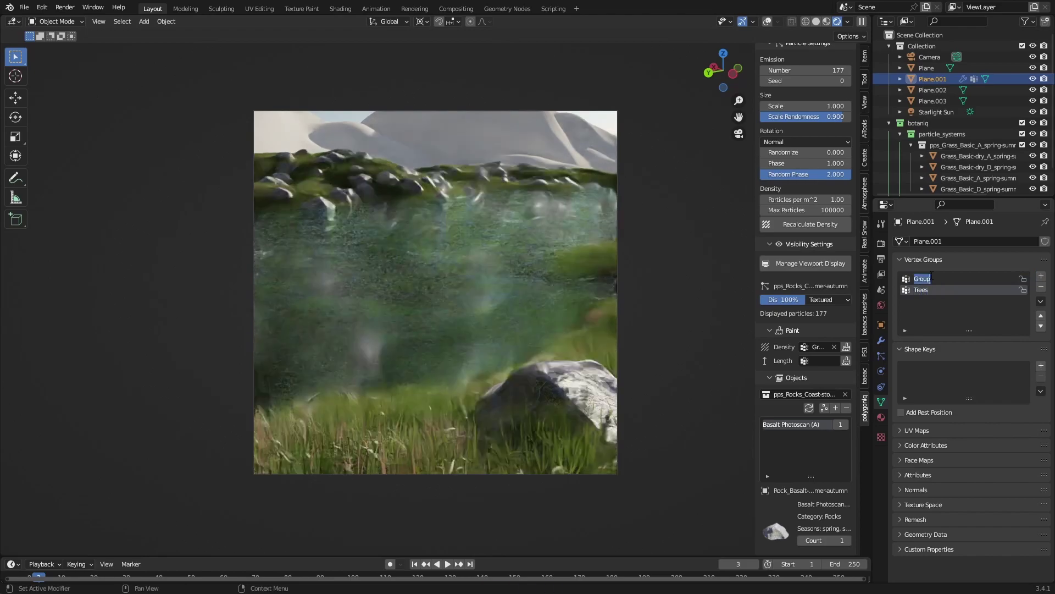
left_click(929, 289)
Step: Circle-select the terrain vertices on the far river bank, assign them to the Trees vertex group and save the file
middle_click_drag(394, 169, 433, 358)
key("Tab")
key("KP_7")
key("c")
left_click_drag(385, 330, 492, 195)
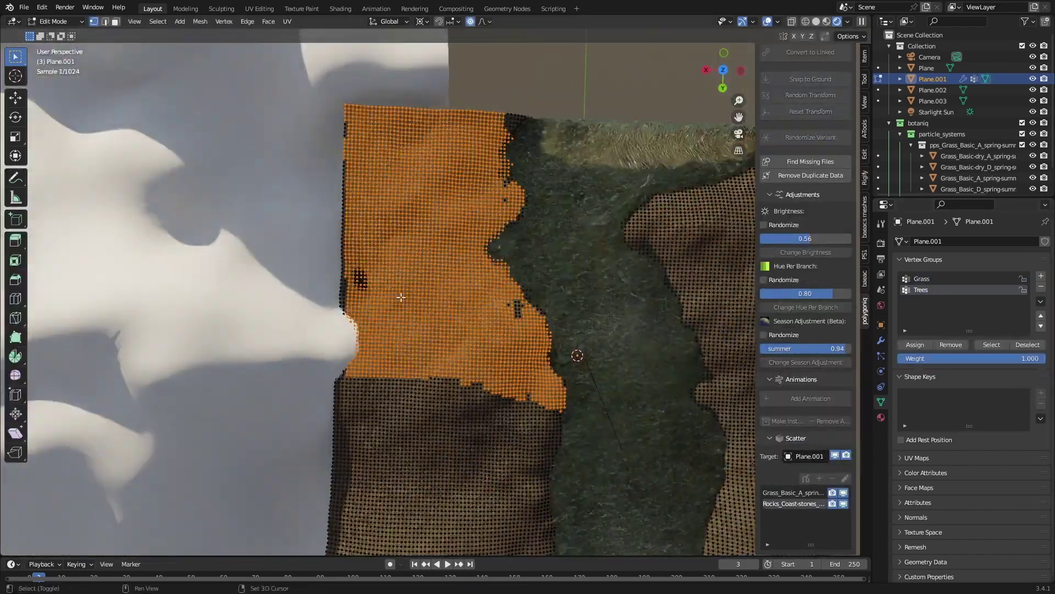
middle_click_drag(412, 307, 379, 280)
key("Tab")
key("KP_0")
key("ctrl+s")
Step: Add a hair particle system to the terrain with Advanced and Rotation enabled, and render its particles as Object
scroll(805, 467, "down", 1)
left_click(767, 22)
left_click(819, 456)
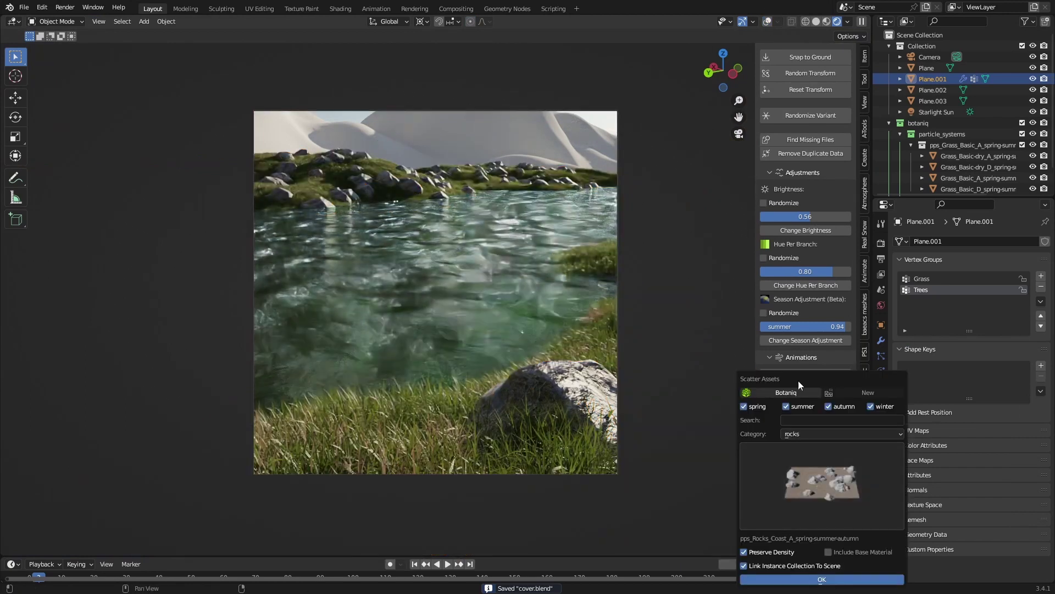
left_click(881, 356)
left_click(1046, 241)
left_click(1010, 302)
left_click(977, 315)
scroll(914, 467, "down", 1)
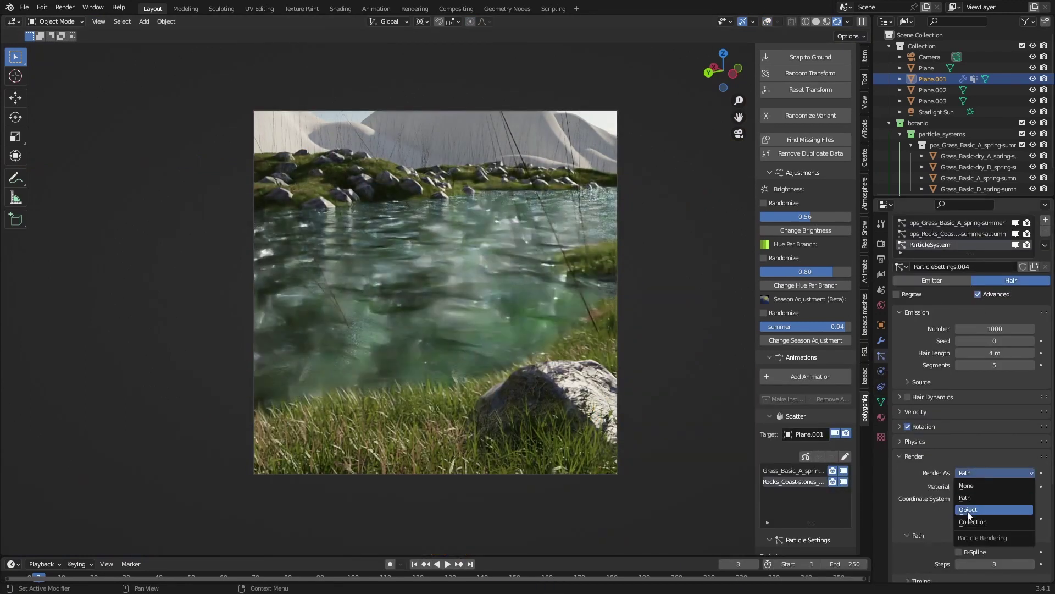
left_click(968, 509)
Step: Spawn the Tree_Populus-tremuloides_F_summer asset from the botaniq deciduous category
scroll(795, 88, "up", 3)
left_click(795, 82)
left_click(784, 188)
scroll(680, 466, "down", 1)
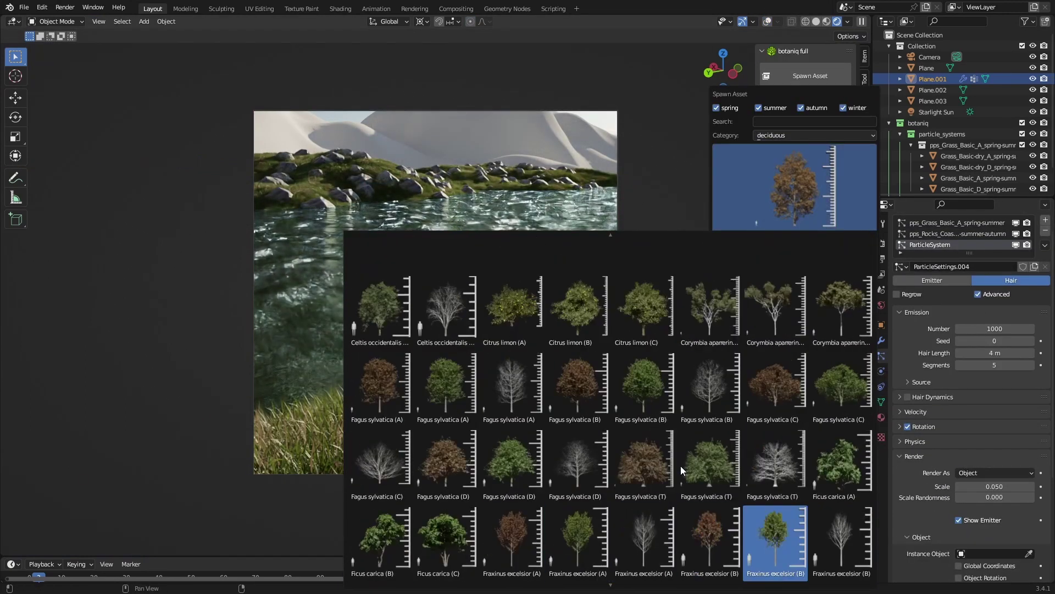
scroll(681, 466, "down", 10)
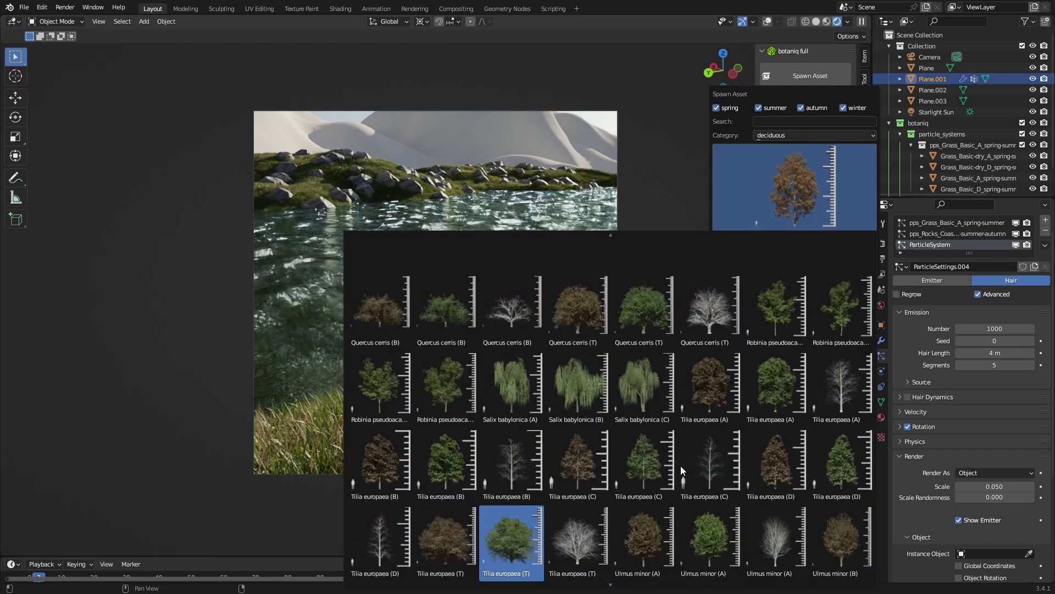
scroll(680, 466, "up", 10)
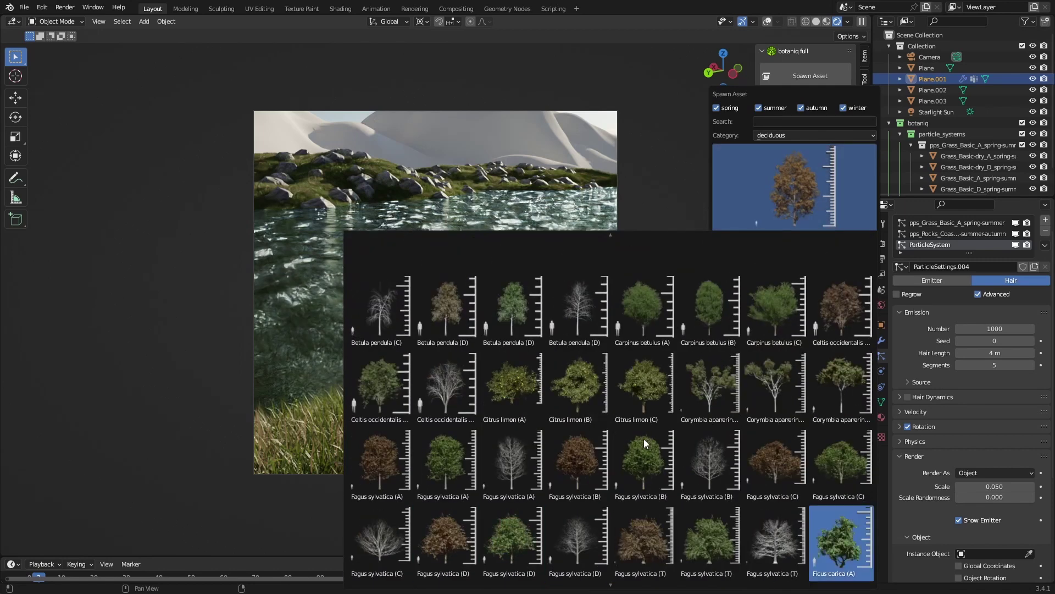
scroll(644, 438, "down", 6)
left_click(720, 531)
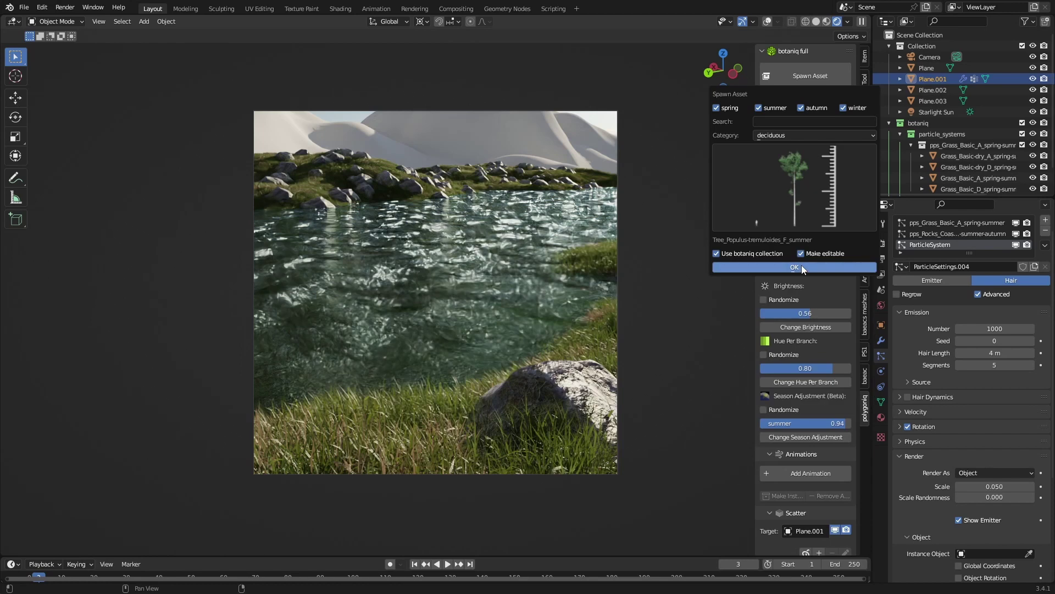
left_click(794, 267)
Step: Move the spawned tree straight down, well below the terrain, and apply its transform
key("g")
key("z")
key("g")
key("z")
left_click(530, 412)
middle_click_drag(530, 410, 461, 403)
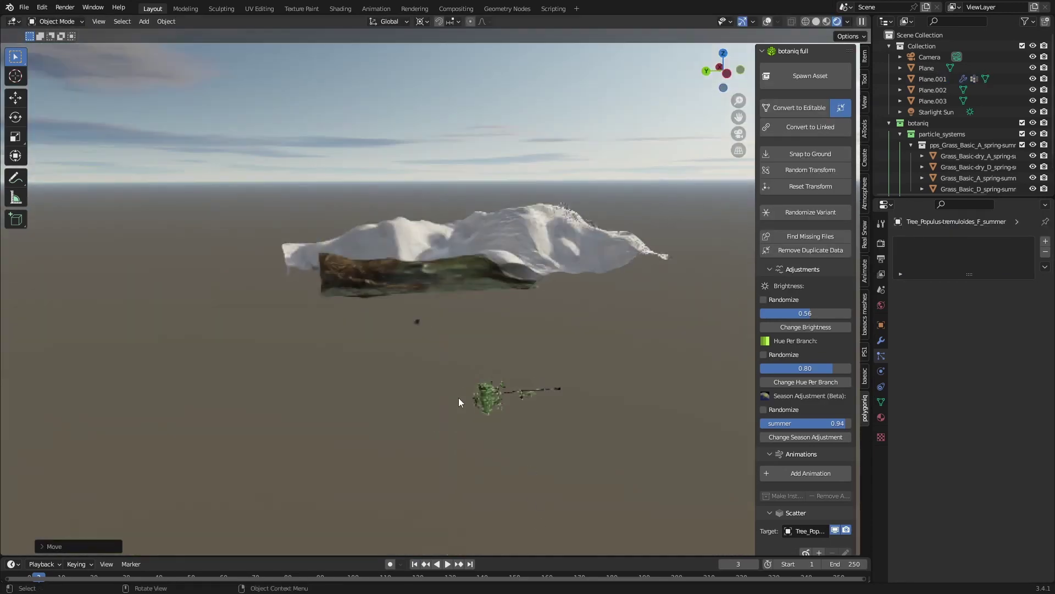
middle_click_drag(437, 187, 460, 212)
key("ctrl+a")
Step: Instance the spawned tree on the terrain's hair particles with Global Z orientation, Randomize 0.054 and Randomize Phase 2
left_click(428, 320)
middle_click_drag(429, 323, 457, 339)
scroll(457, 340, "up", 2)
left_click(487, 342)
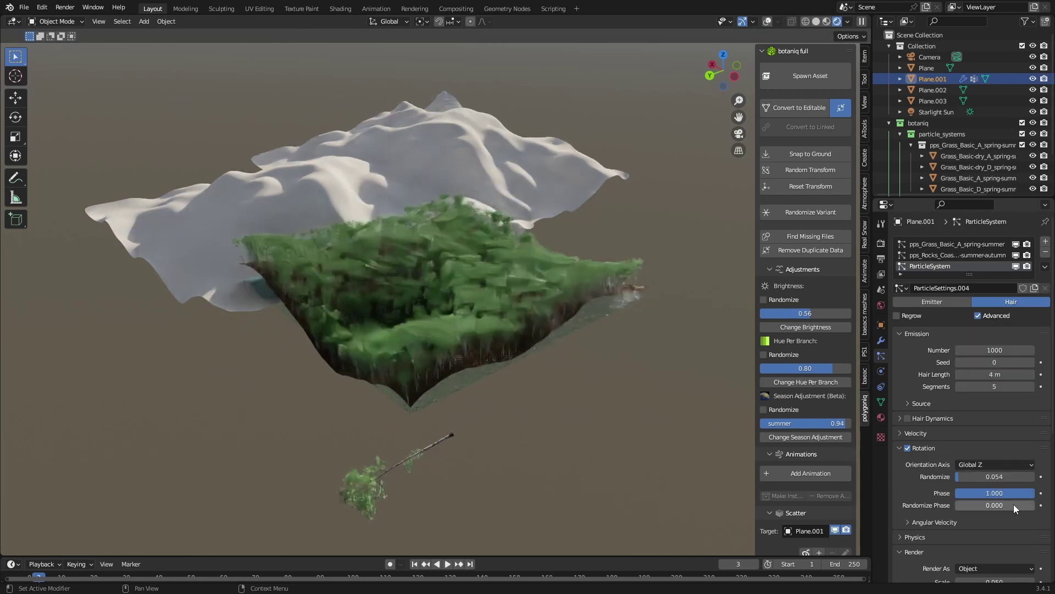
left_click_drag(1013, 505, 1051, 505)
Step: Reduce the tree particle number, limit their density to the Trees vertex group and save the file
left_click_drag(996, 350, 959, 351)
scroll(1012, 439, "down", 9)
left_click(985, 561)
left_click(970, 484)
middle_click_drag(495, 330, 503, 326)
key("ctrl+s")
Step: Set the tree particles' scale to 0.150, scale randomness to 0.116 and number to 62 while checking the camera view
scroll(984, 385, "up", 8)
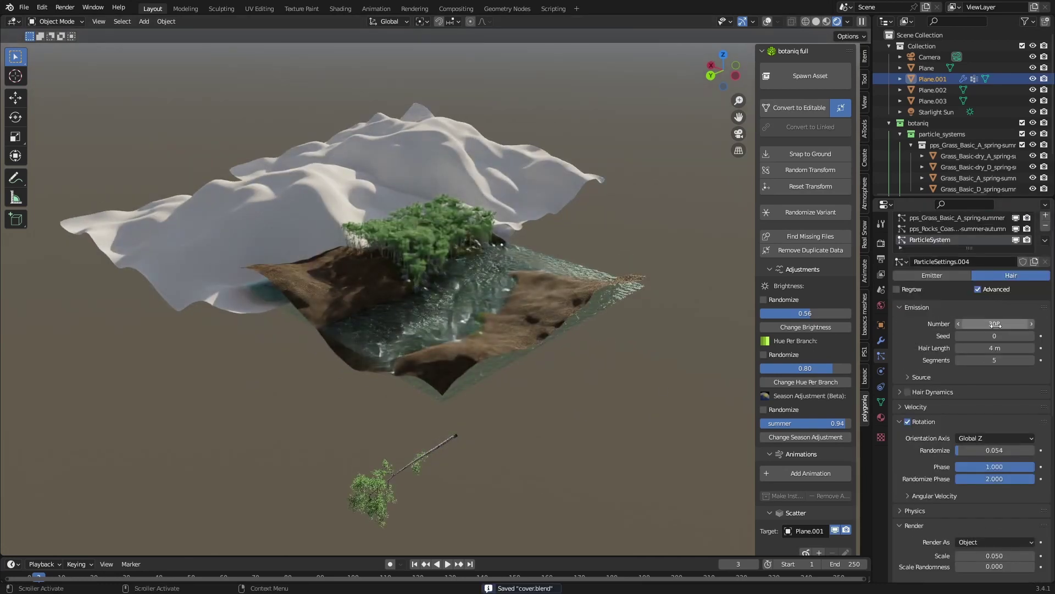
left_click_drag(995, 324, 999, 324)
key("KP_0")
mouse_move(976, 555)
left_mouse_down()
mouse_move(991, 556)
mouse_move(981, 566)
mouse_move(963, 555)
left_mouse_up()
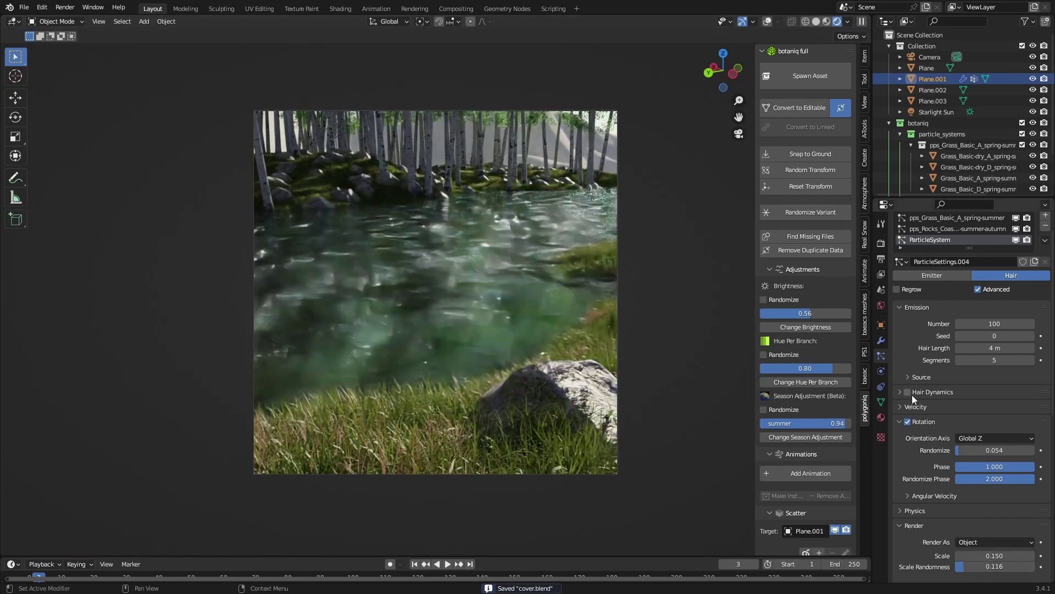
mouse_move(990, 325)
left_mouse_down()
mouse_move(1027, 325)
mouse_move(979, 324)
left_mouse_up()
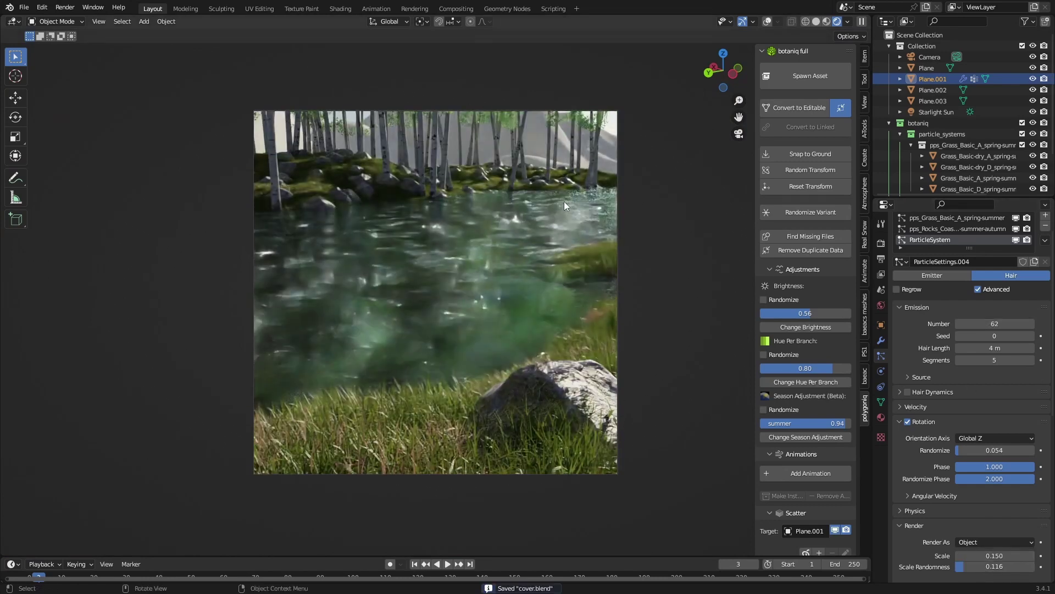
Step: Scatter the pps_Grass_Basic_A_spring-summer grass on both mountain planes
key("KP_0")
key("KP_0")
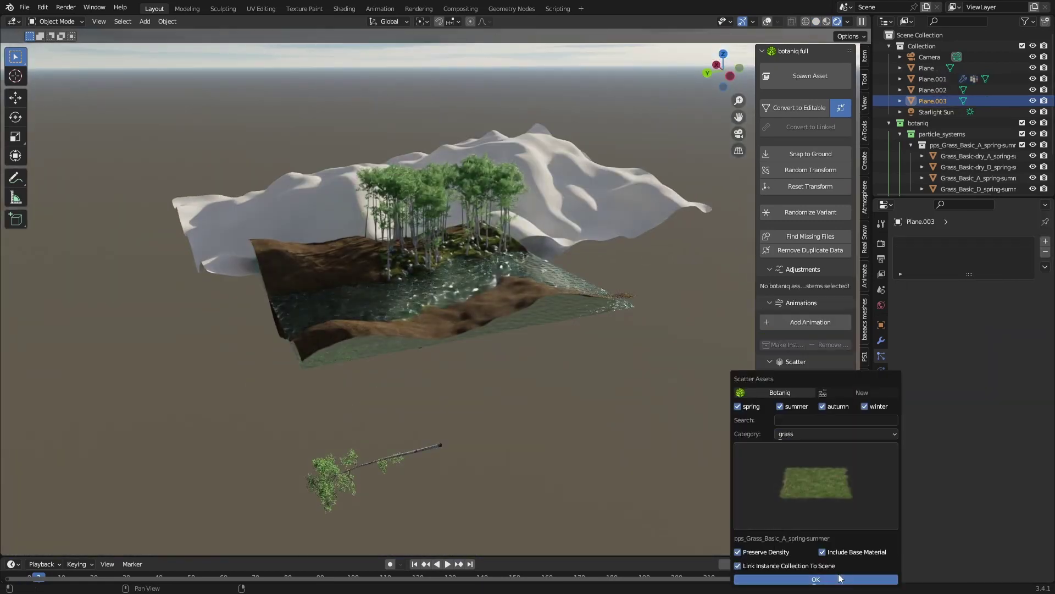
left_click(839, 573)
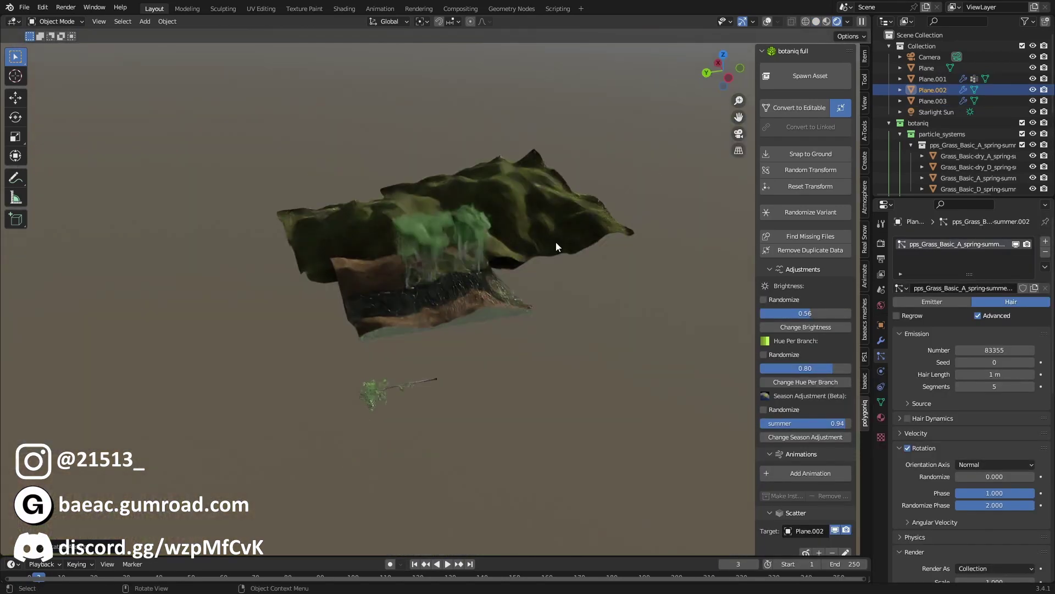
Step: Show the viewport overlays and lower the displayed grass percentage on the mountain Plane.003
middle_click_drag(556, 247, 558, 255)
left_click(557, 247)
key("shift+alt+z")
left_click(350, 215, "shift")
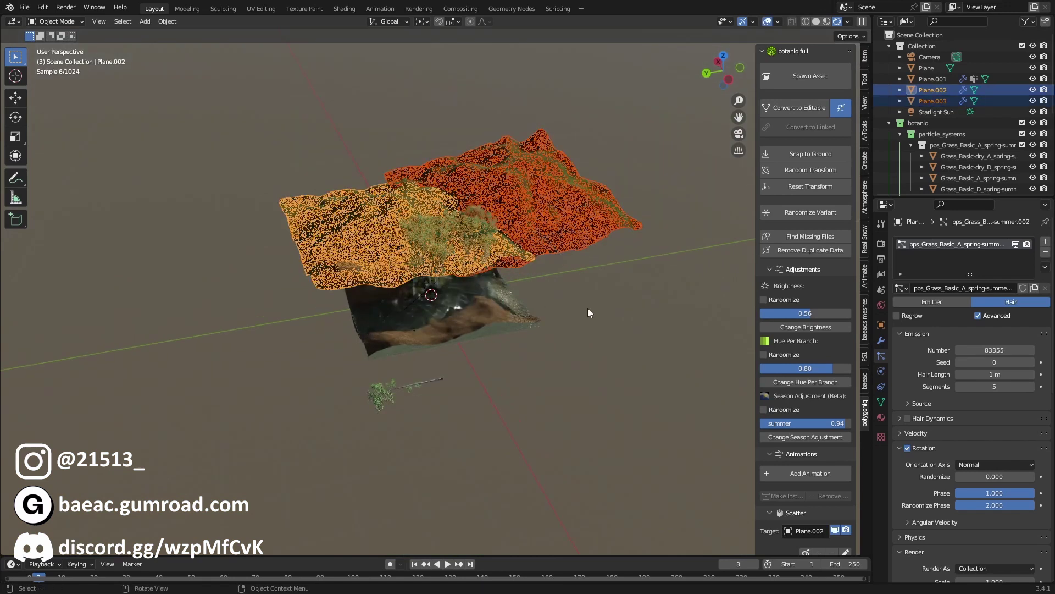
left_click(881, 403)
left_click(881, 356)
scroll(798, 374, "down", 6)
left_click(569, 210)
scroll(809, 480, "down", 11)
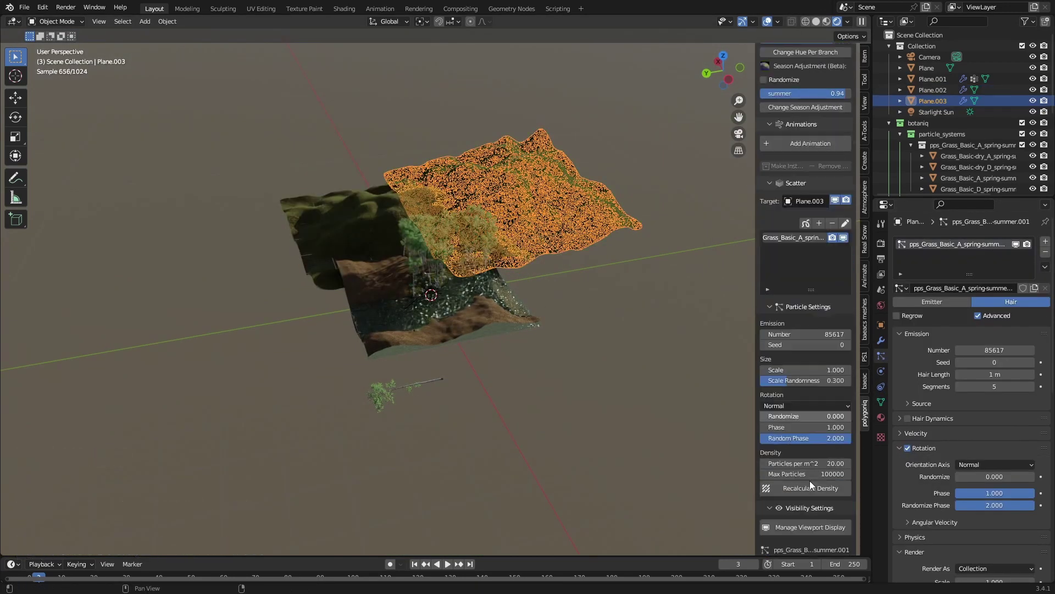
left_click(786, 521)
key("Return")
Step: Set the displayed grass percentage on the mountain Plane.002 to 5% and save the file
left_click(334, 229)
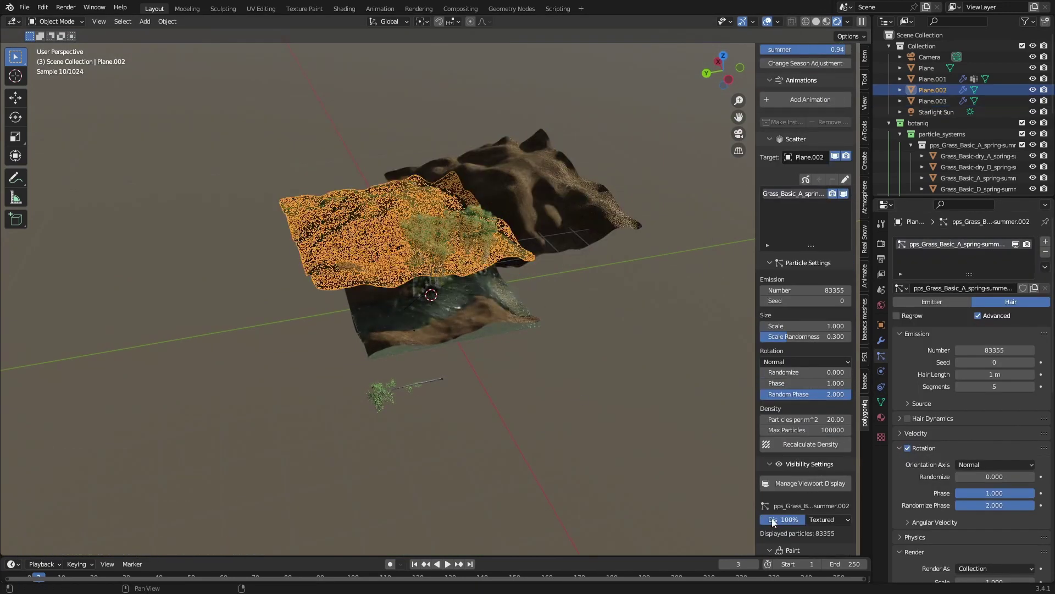
left_click(773, 520)
type("5")
key("Return")
key("KP_0")
key("ctrl+s")
left_click(572, 262)
left_click(641, 94)
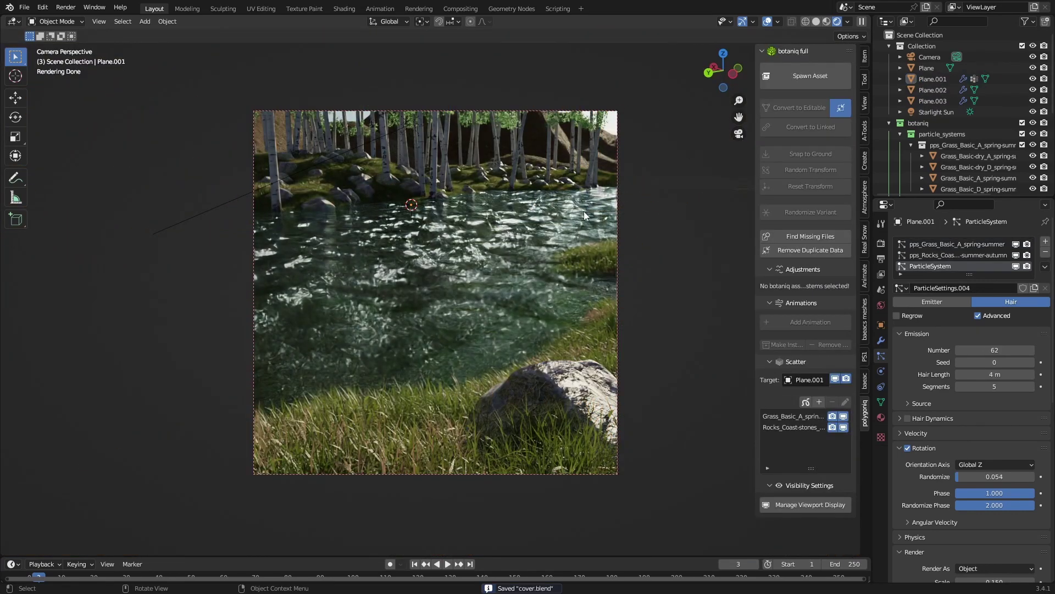
Step: Spawn the Shrub_Rhus-Aromatica_C_spring-summer-autumn asset from the botaniq shrubs category, working in solid shading
middle_click_drag(584, 211, 605, 215)
left_click(816, 21)
scroll(385, 258, "down", 6)
mouse_move(380, 253)
middle_mouse_down()
mouse_move(338, 292)
mouse_move(387, 291)
middle_mouse_up()
scroll(339, 292, "up", 5)
key("shift+a")
left_click(810, 75)
left_click(810, 112)
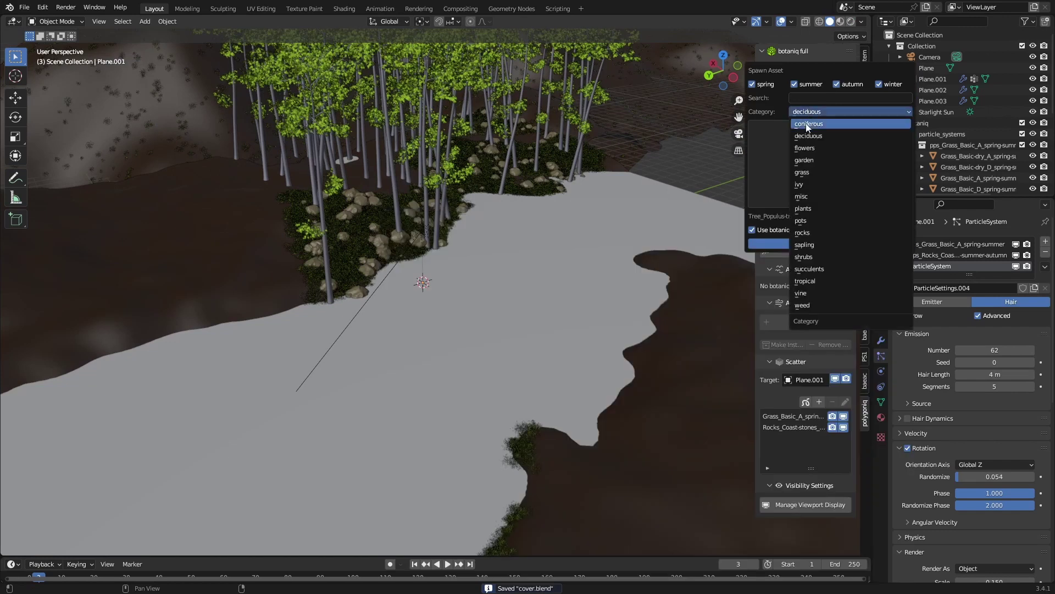
left_click(810, 246)
left_click(810, 193)
left_click(869, 499)
left_click(829, 249)
Step: Lower the spawned shrub below the water surface and rotate it about the global X axis
middle_click_drag(565, 340, 584, 337)
key("g")
key("z")
left_click(563, 428)
key("r")
key("x")
key("0")
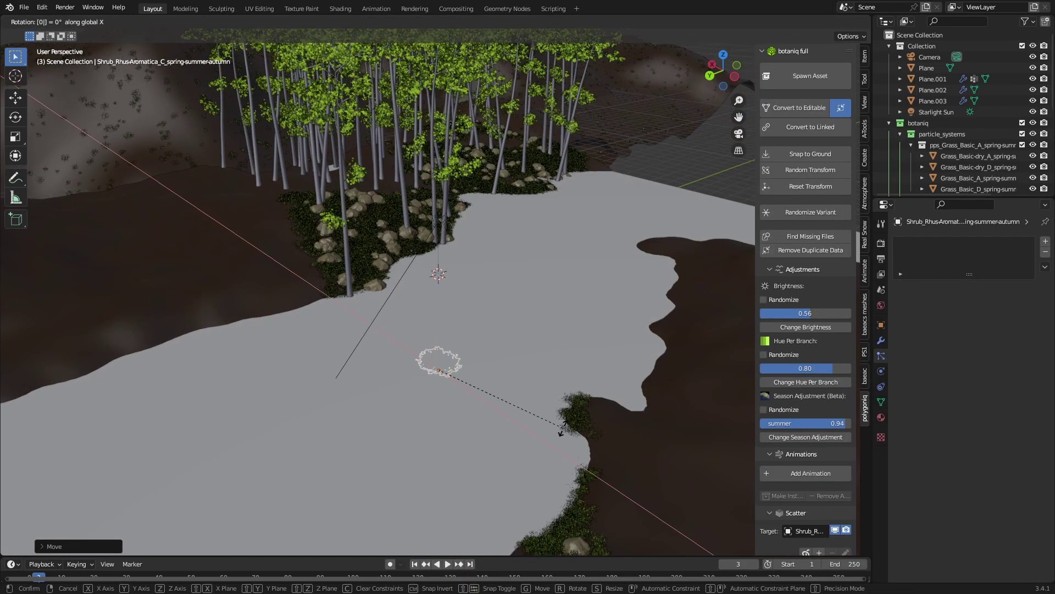
Step: Add a hair particle system to the terrain that instances the shrub at scale 0.130 and scale randomness 0.599, and save
left_click(595, 376)
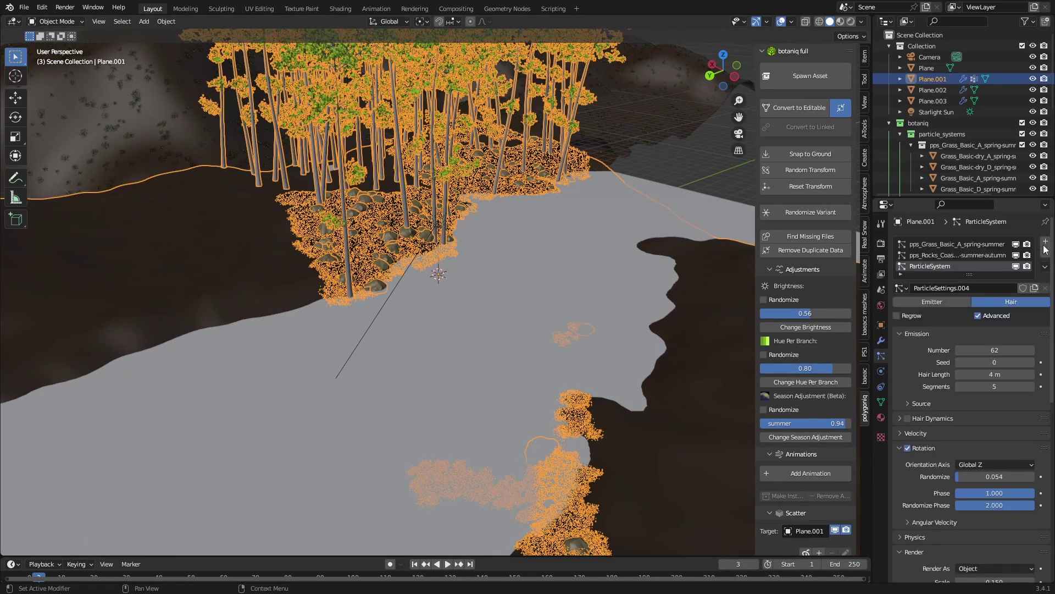
left_click(1010, 312)
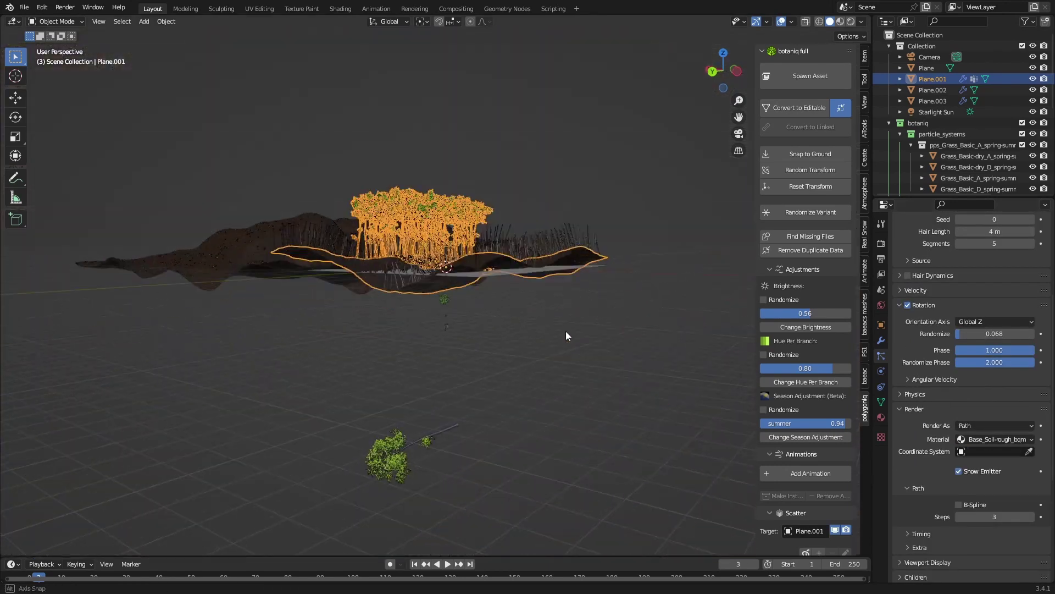
scroll(565, 331, "up", 5)
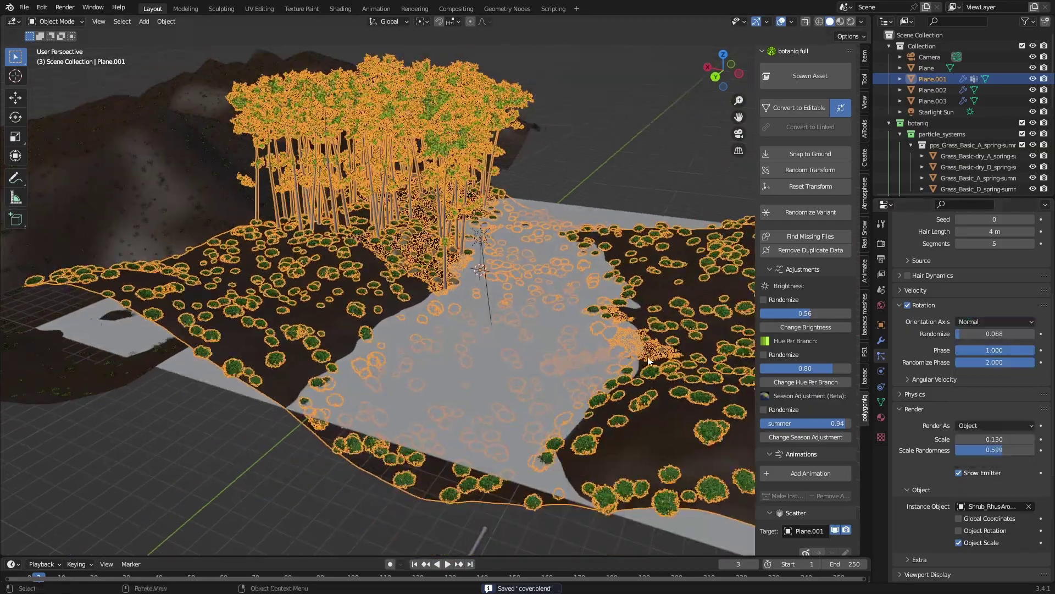
key("KP_0")
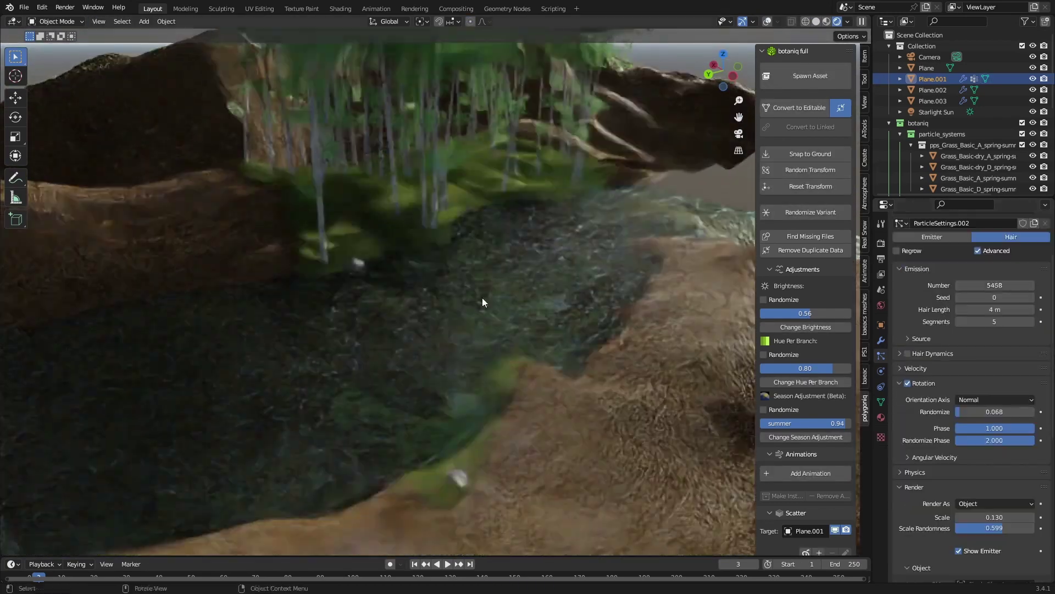
key("KP_0")
key("ctrl+s")
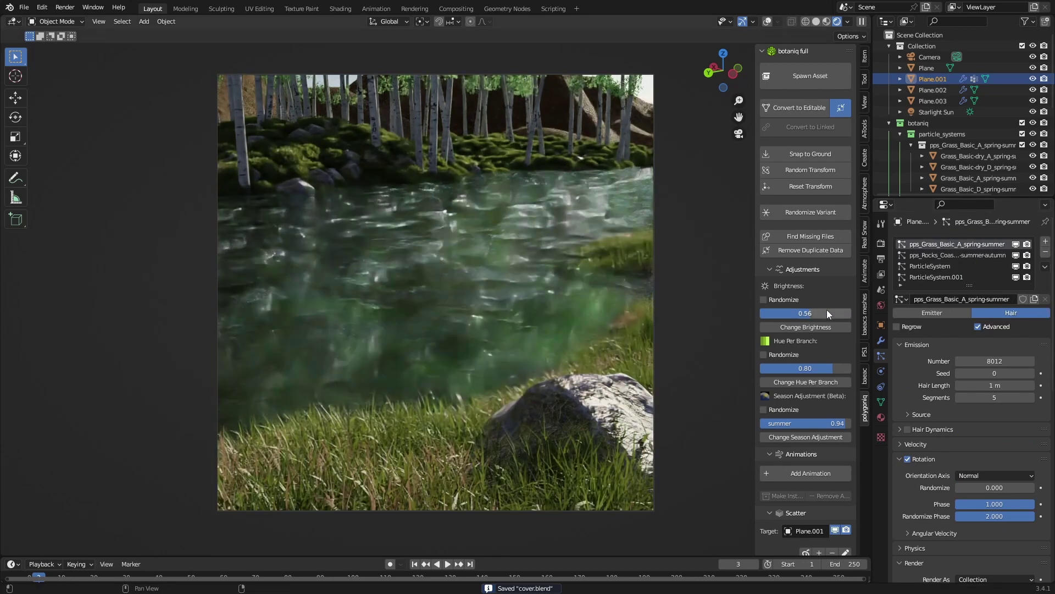
Step: Limit the shrub particles to the Grass vertex group, set scale randomness 1.000, number 1313 and seed 52, and save
scroll(951, 426, "down", 10)
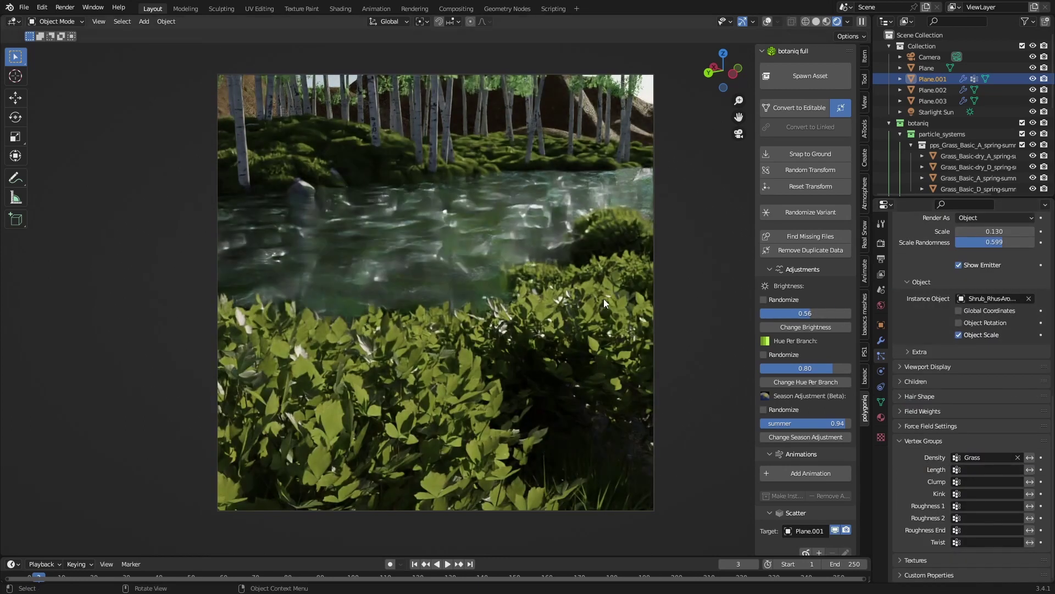
scroll(988, 330, "up", 4)
left_click_drag(988, 330, 1009, 329)
scroll(998, 294, "up", 5)
left_click_drag(996, 341, 1025, 342)
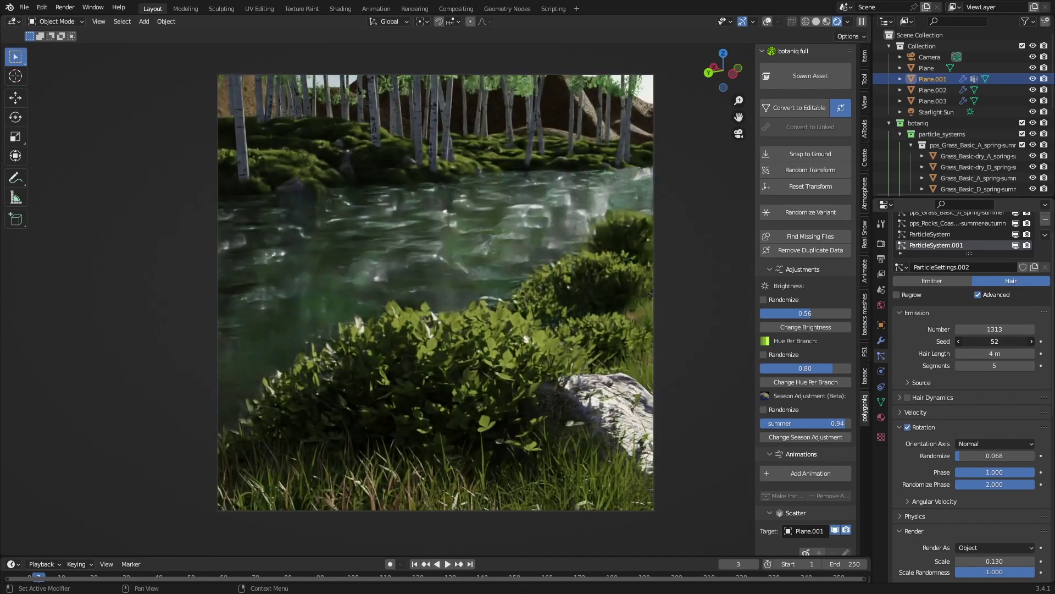
key("ctrl+s")
left_click(655, 236)
key("r")
key("r")
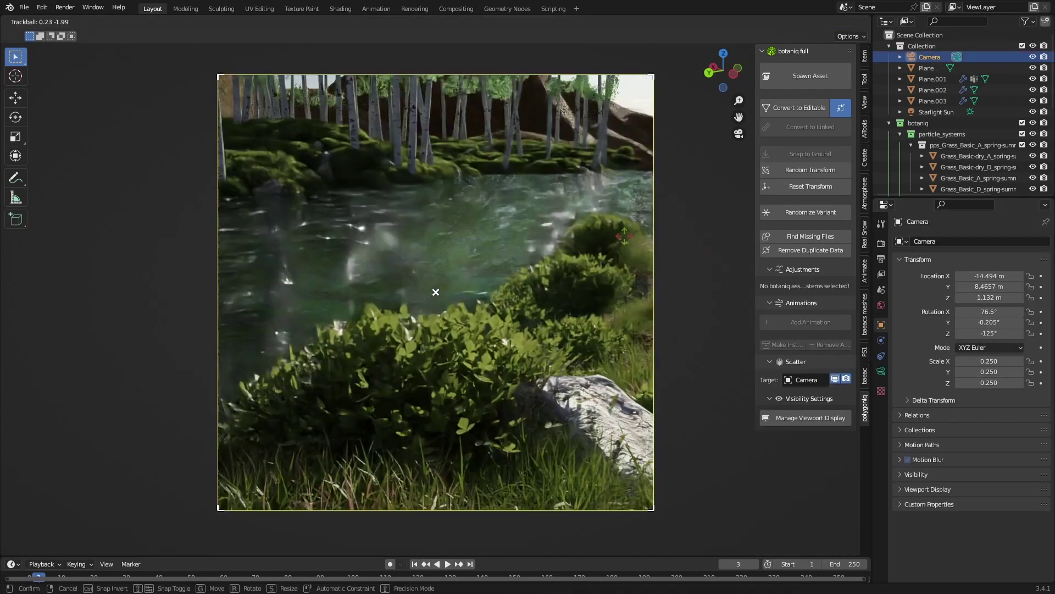
left_click(624, 256)
Step: Save the file, then set the terrain's shrub particles to scale 0.110 and number 1611
left_click(625, 259)
key("ctrl+s")
left_click_drag(995, 361, 990, 361)
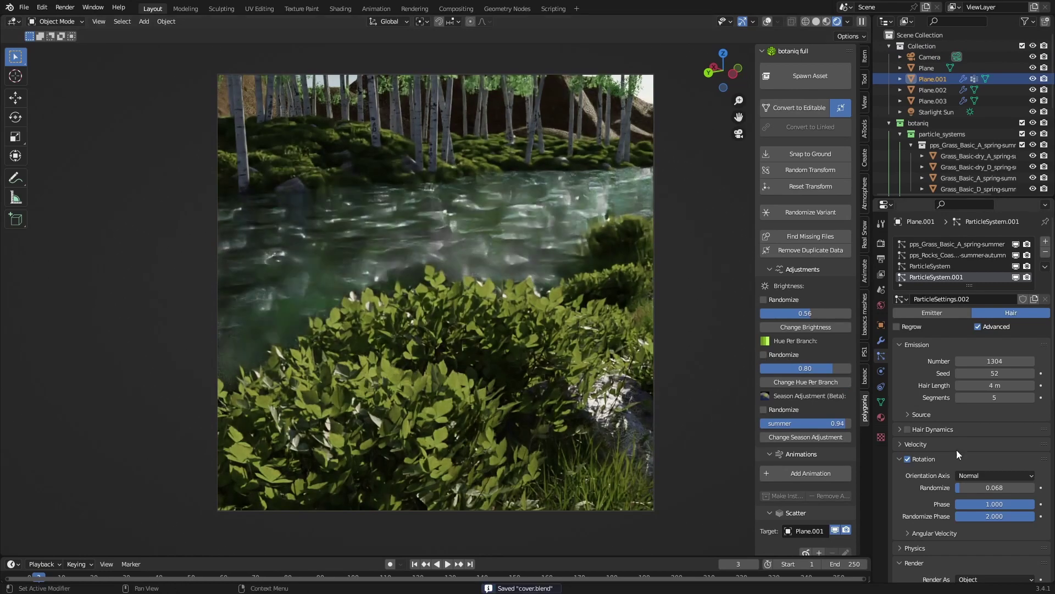
scroll(957, 454, "down", 3)
left_click_drag(989, 295, 1017, 295)
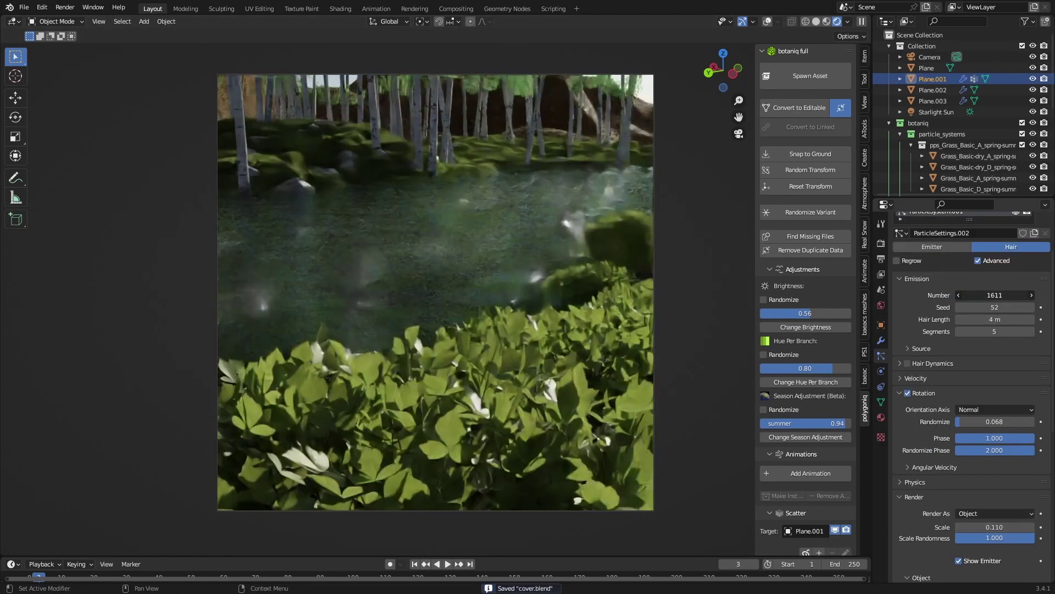
Step: Set the Rocks_Coast-stones particle number on the terrain to 227
scroll(914, 341, "up", 3)
left_click(950, 265)
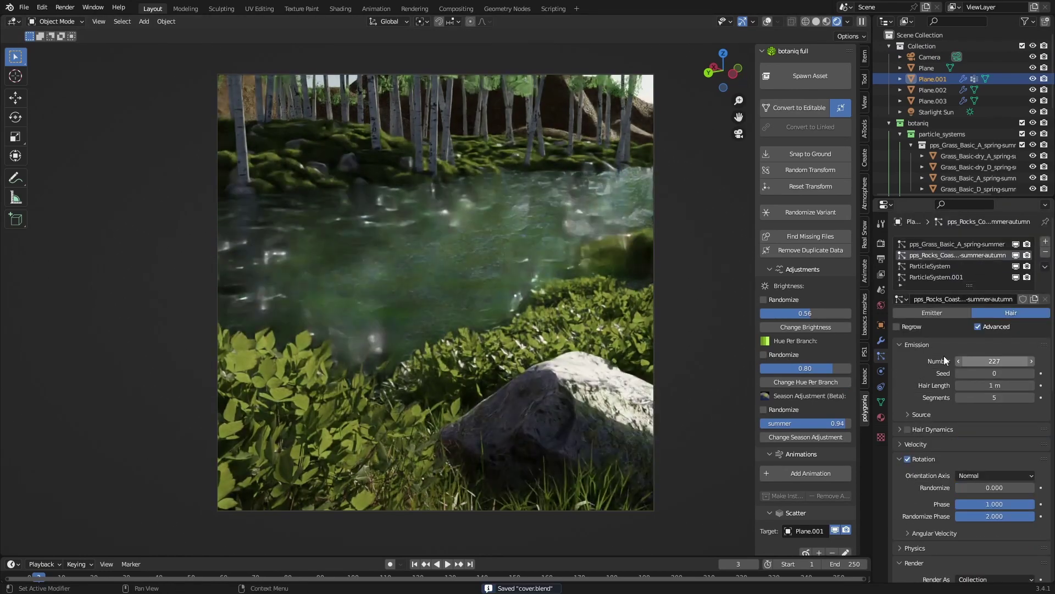
scroll(570, 285, "down", 2)
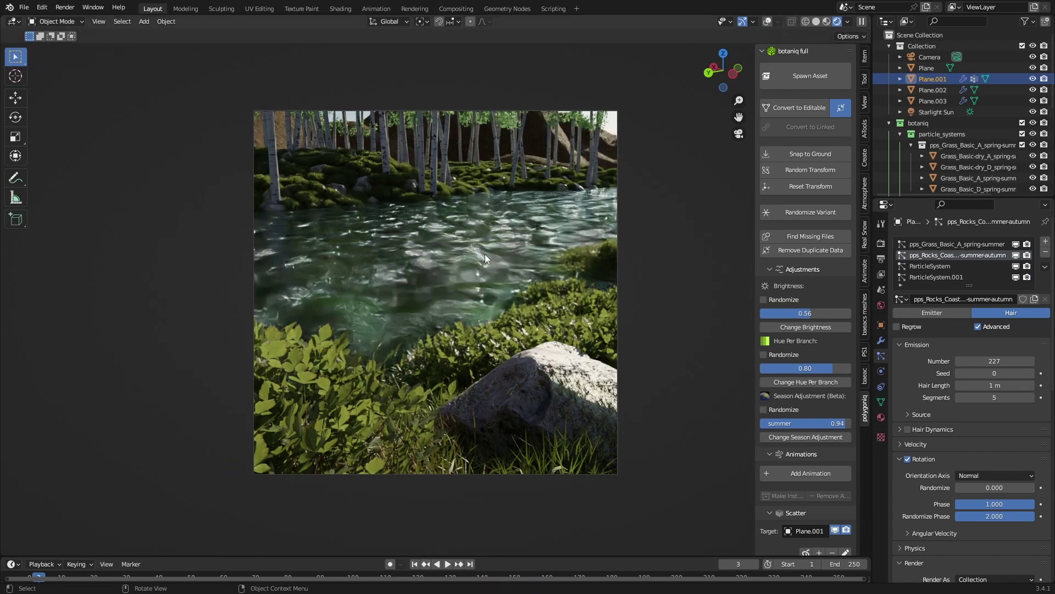
scroll(597, 286, "up", 2)
Step: Add a particle system to the mountain Plane.003 and rename the terrain's tree particle system Trees
left_click(500, 269)
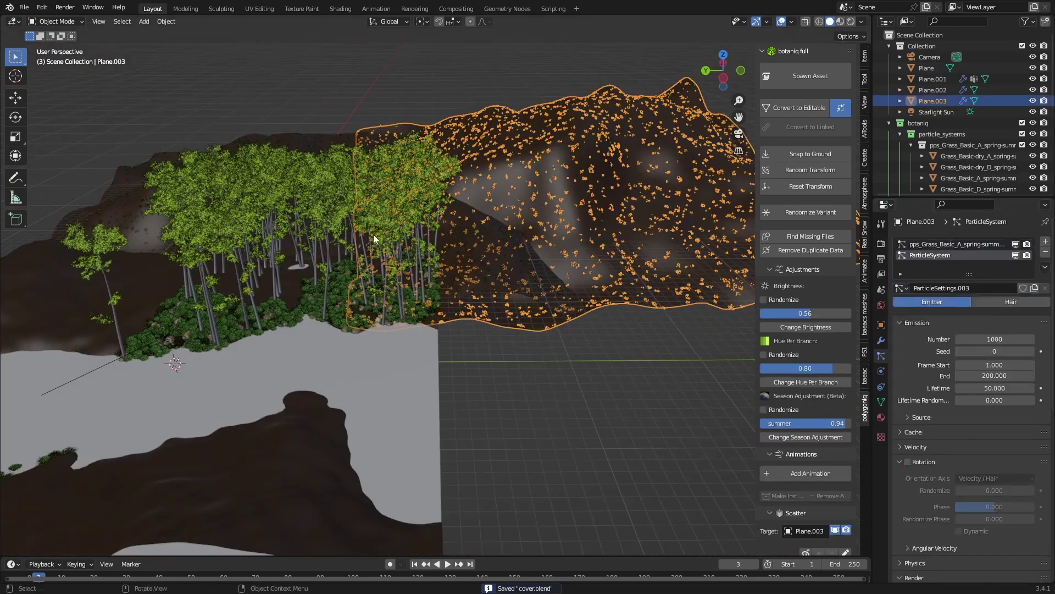
left_click(374, 238)
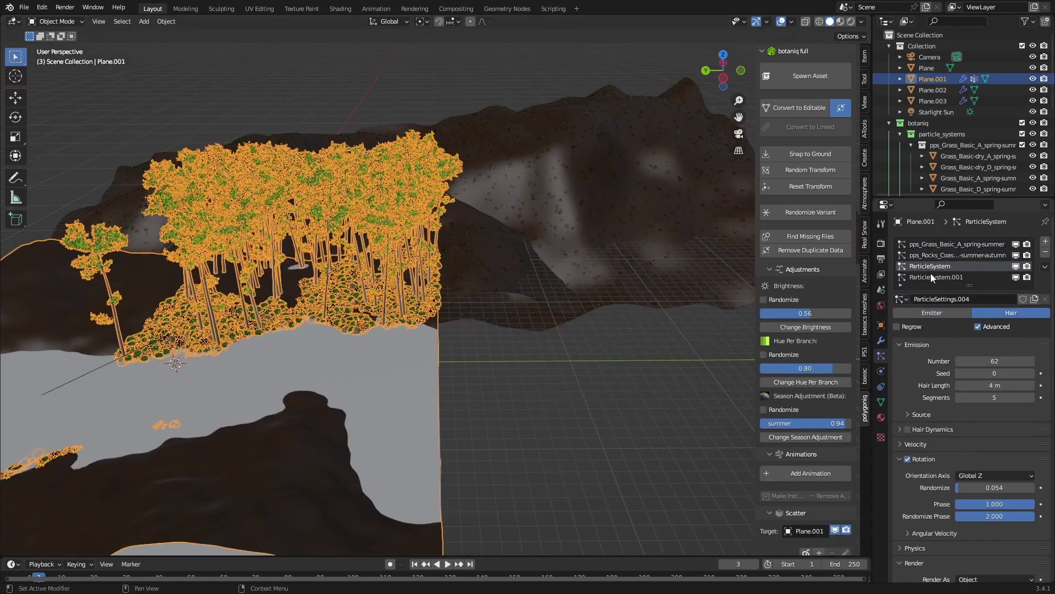
key("Return")
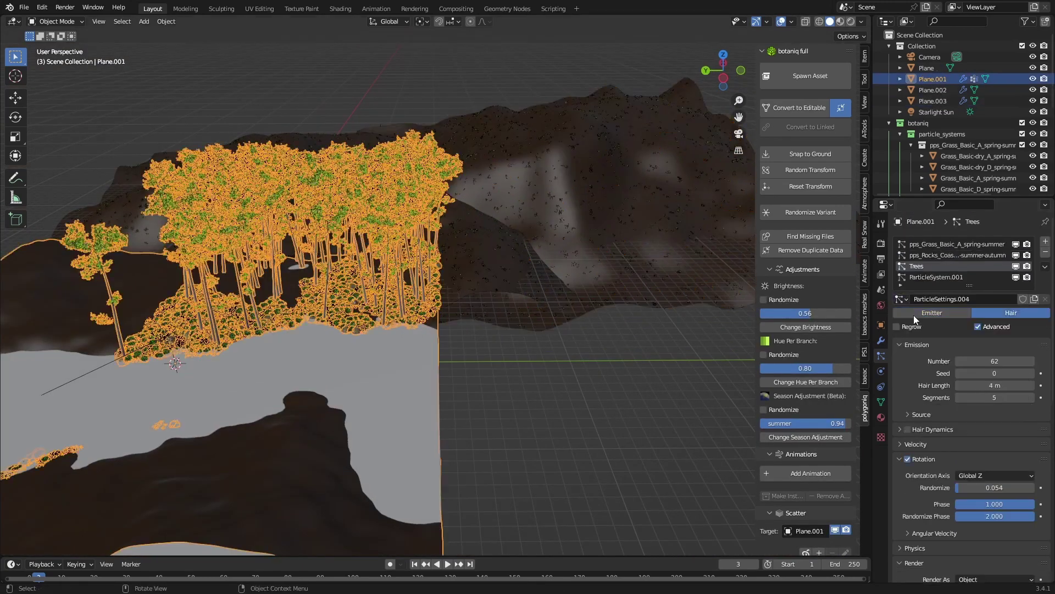
Step: Name the terrain's tree particle settings Trees and assign them to the new particle system on Plane.003
left_click(780, 260)
left_click(927, 387)
scroll(379, 263, "down", 6)
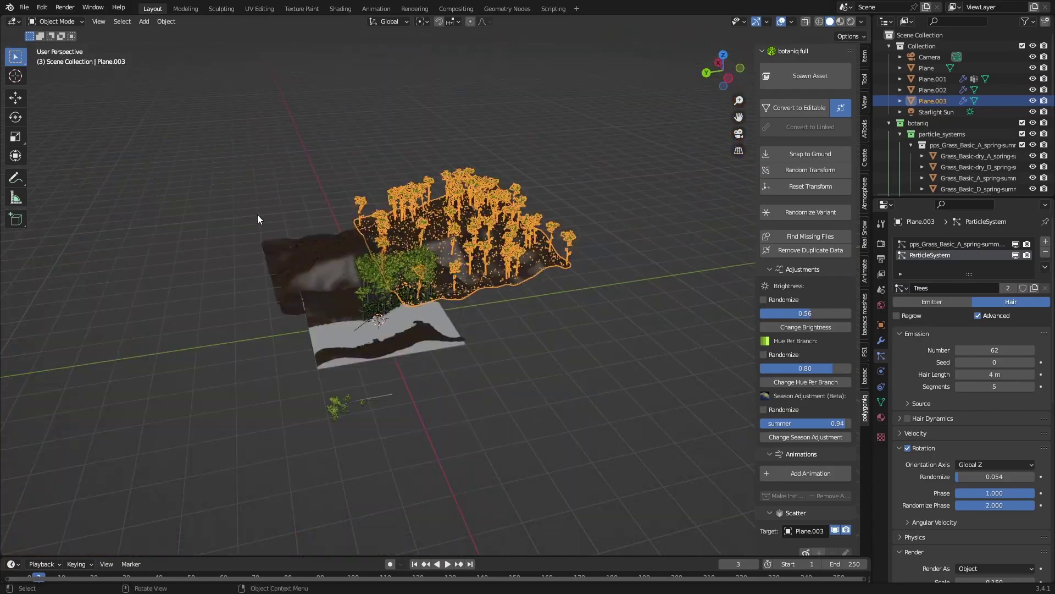
Step: Add a particle system to the mountain Plane.002 using a single-user copy of the Trees settings, and save the file
left_click(294, 239)
left_click(1046, 241)
left_click(902, 288)
left_click(926, 397)
left_click(1010, 288)
key("ctrl+s")
Step: Assign the Trees.001 settings to Plane.003, set the particle number to 203, save and render the camera view
left_click(615, 219)
left_click(901, 288)
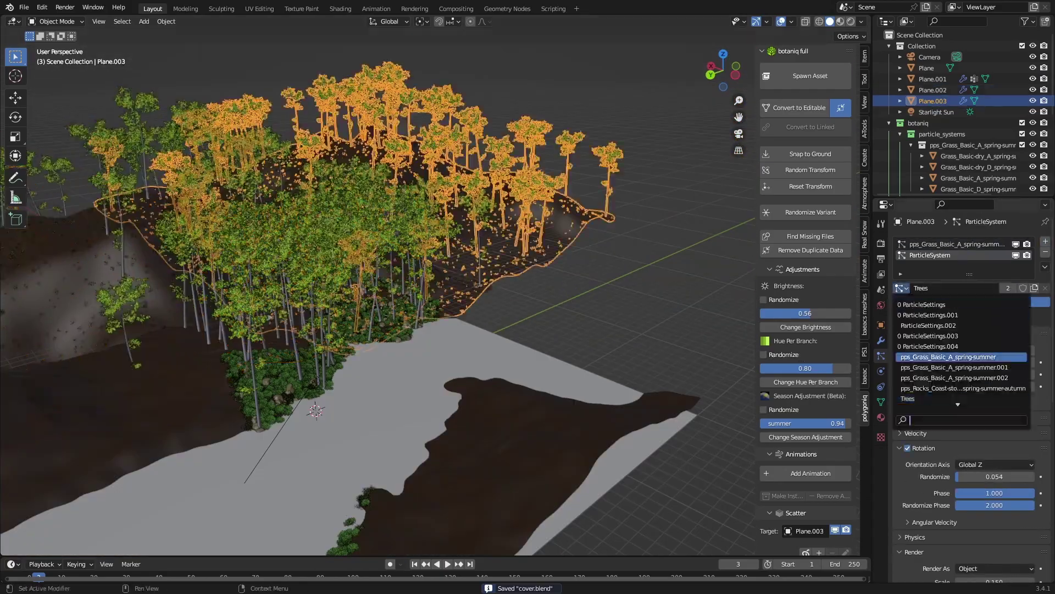
left_click_drag(985, 350, 1024, 350)
middle_click_drag(542, 291, 577, 259)
key("ctrl+s")
key("KP_0")
left_click(851, 21)
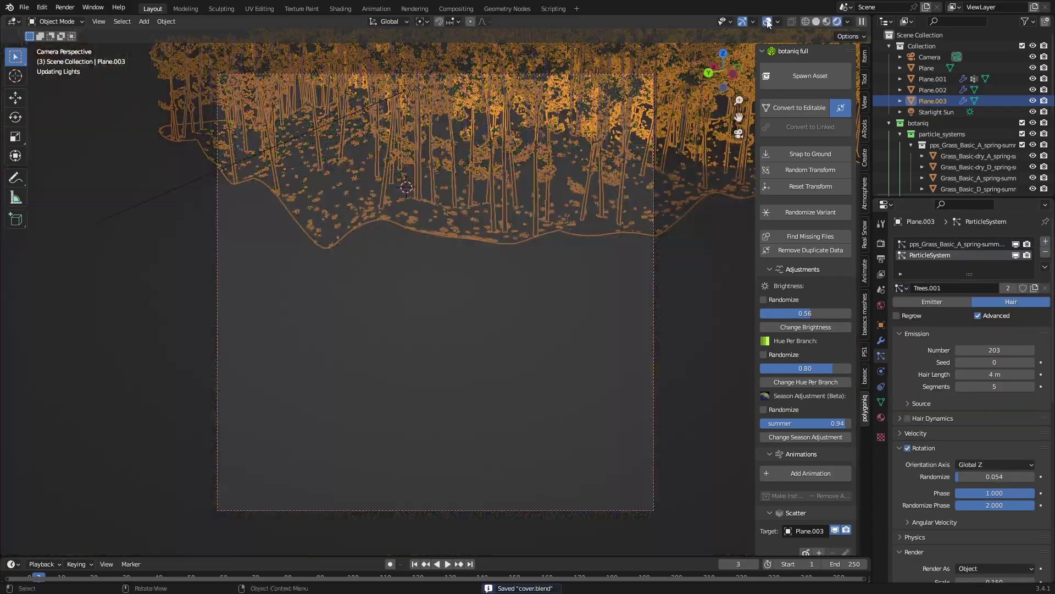
Step: Set the tree particle number on Plane.003 to 137 and save the file
left_click_drag(989, 350, 997, 350)
key("ctrl+s")
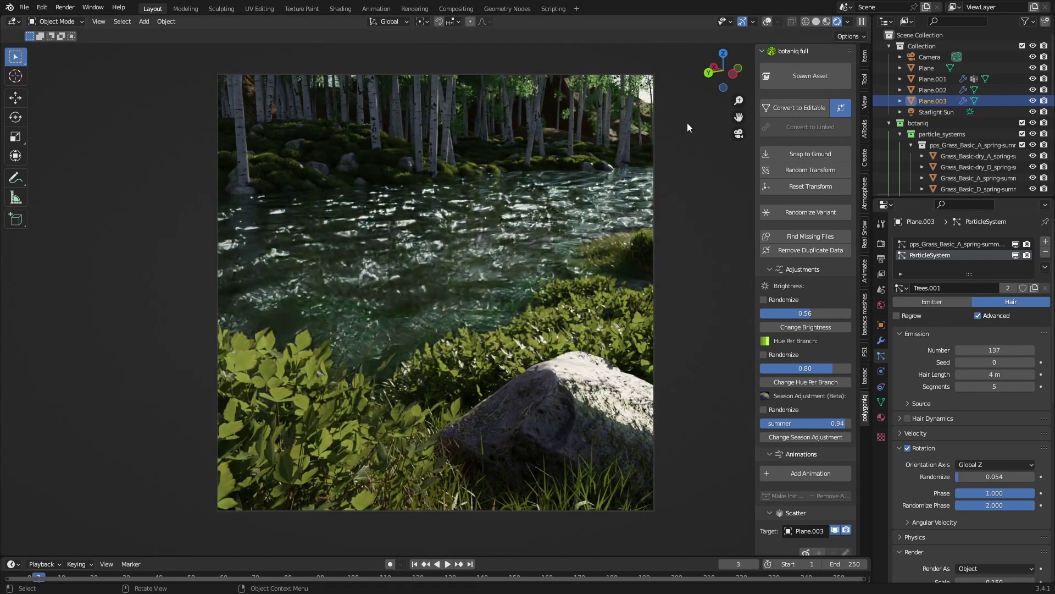
Step: Select the loose Populus tree and show its material nodes in an enlarged Shader Editor
middle_click_drag(652, 154, 528, 214)
left_click(330, 408)
key("shift+F3")
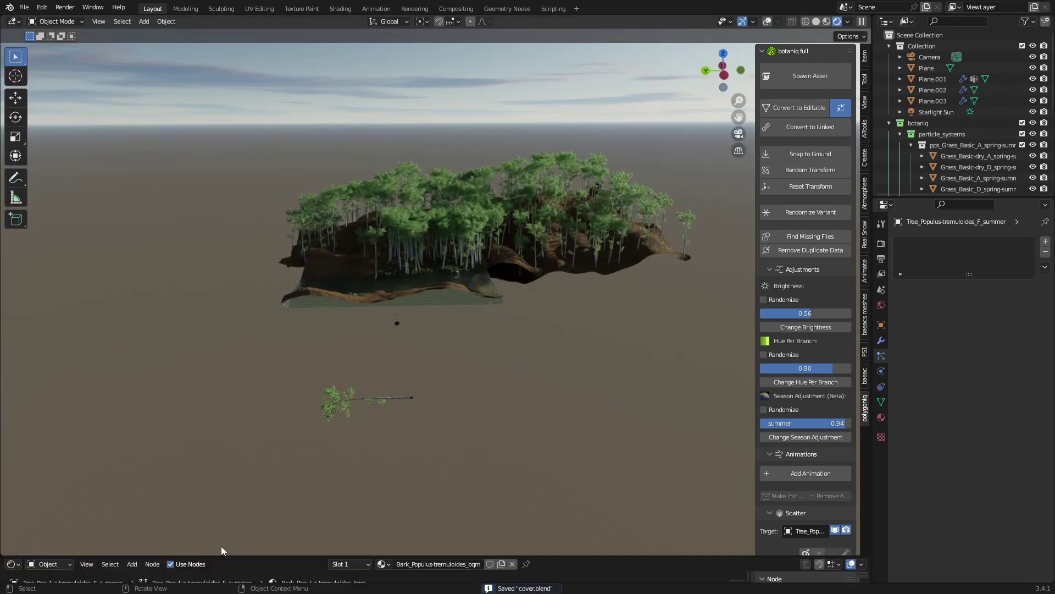
left_click_drag(223, 556, 308, 336)
key("Home")
scroll(371, 431, "up", 4)
middle_click_drag(375, 421, 384, 517)
Step: Set the hue of the Leaf_Populus-tremuloides_bqm material to 0.424, return to the camera view, save and collapse the Shader Editor
left_click(881, 417)
left_click(951, 255)
middle_click_drag(308, 508, 358, 423)
left_click_drag(456, 489, 463, 489, "shift")
key("KP_0")
scroll(413, 197, "down", 4)
key("KP_0")
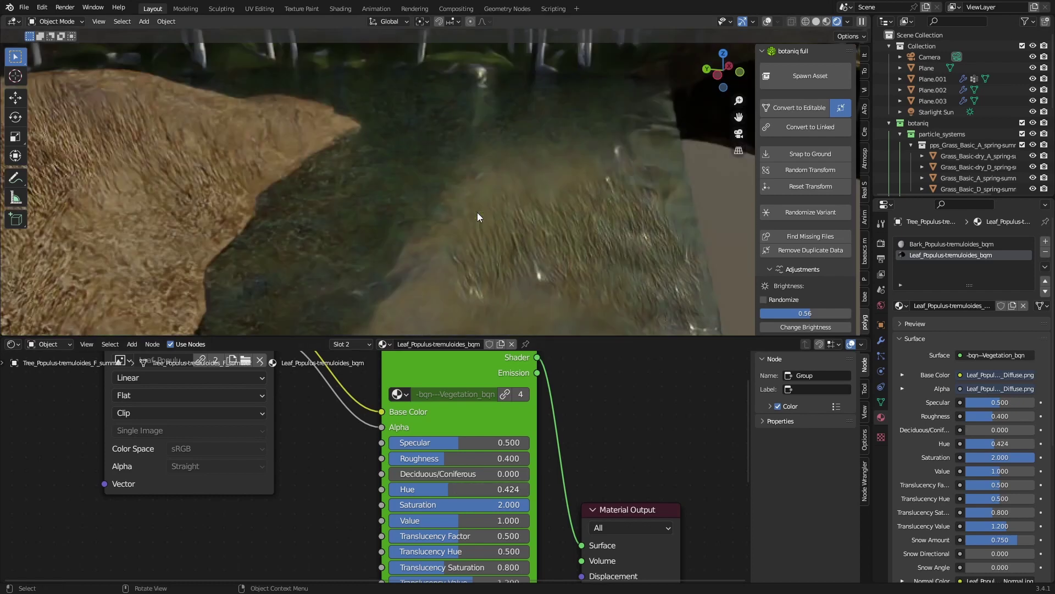
key("KP_0")
key("ctrl+s")
left_click_drag(314, 338, 314, 571)
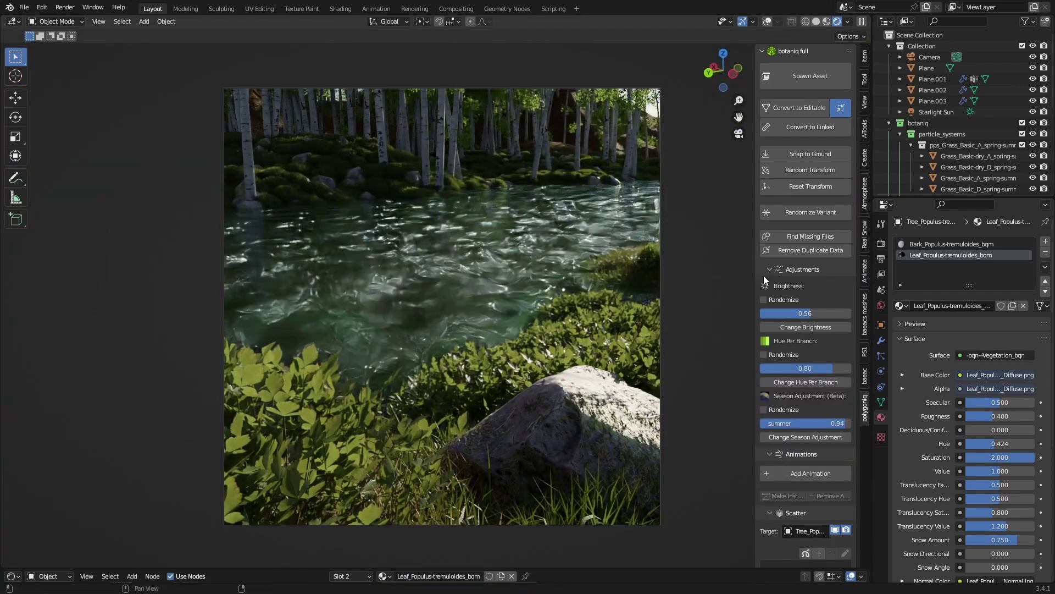
Step: Subdivide the water Plane's mesh repeatedly, viewed outside the camera with overlays shown
left_click(466, 272)
key("ctrl+s")
key("alt+shift+z")
key("Tab")
key("KP_0")
right_click(447, 321)
left_click(447, 321)
right_click(448, 321)
left_click(448, 321)
right_click(455, 316)
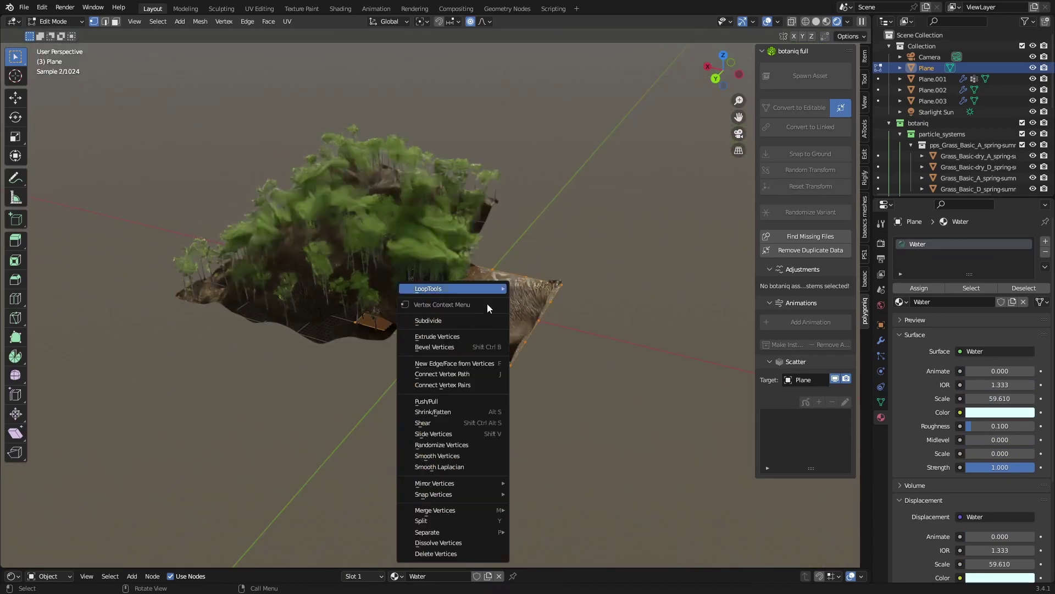
right_click(476, 275)
left_click(476, 275)
right_click(487, 278)
left_click(487, 278)
Step: Scatter mixed blooming lilypads on the water Plane with 250 particles at scale 0.890, limit them to a vertex group, and save
scroll(487, 286, "up", 6)
middle_click_drag(496, 348, 528, 384)
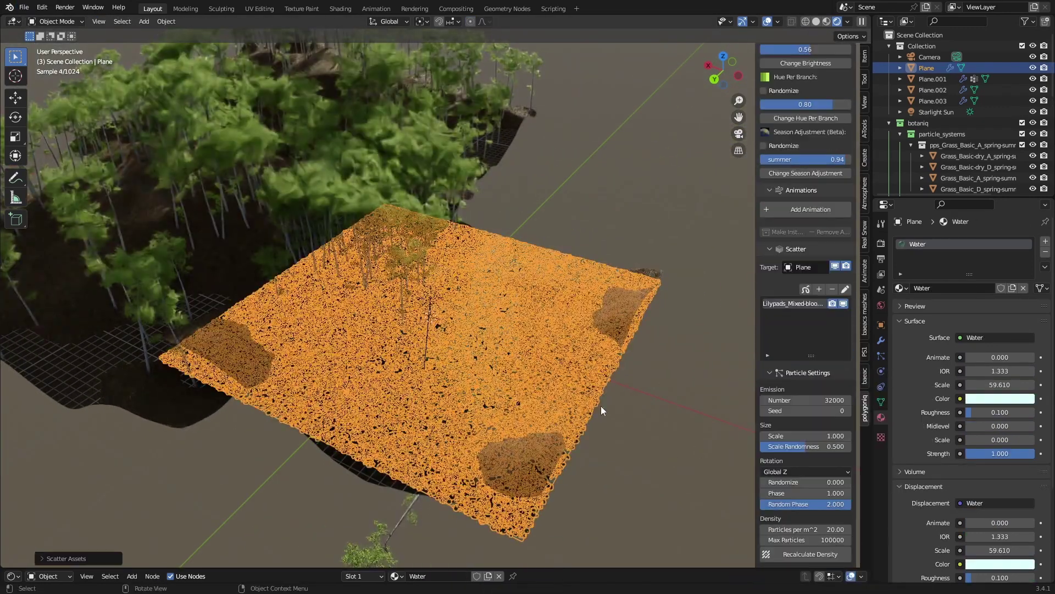
key("c")
left_click_drag(515, 415, 519, 380)
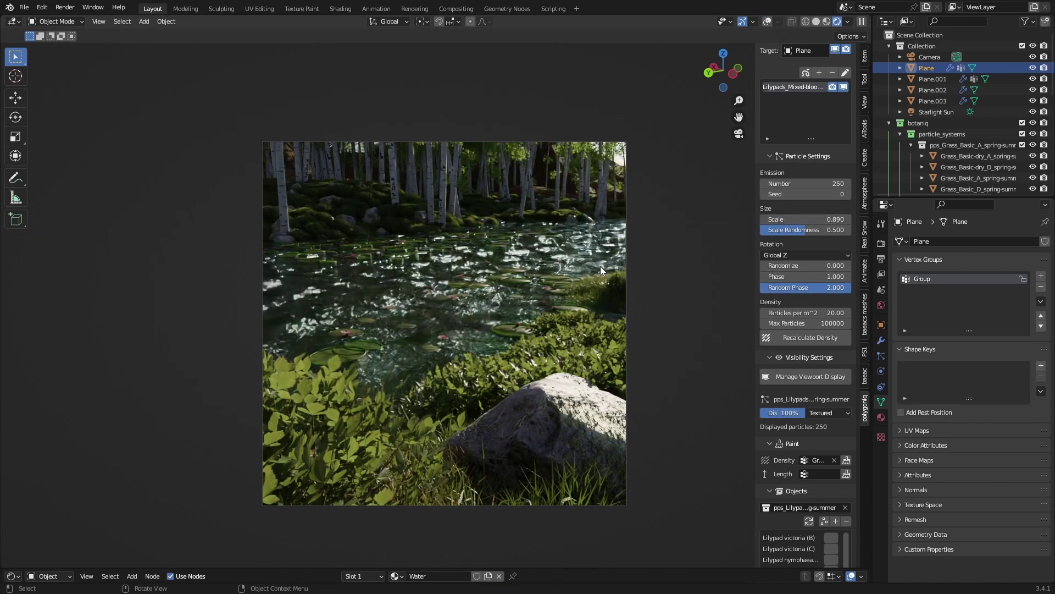
key("ctrl+s")
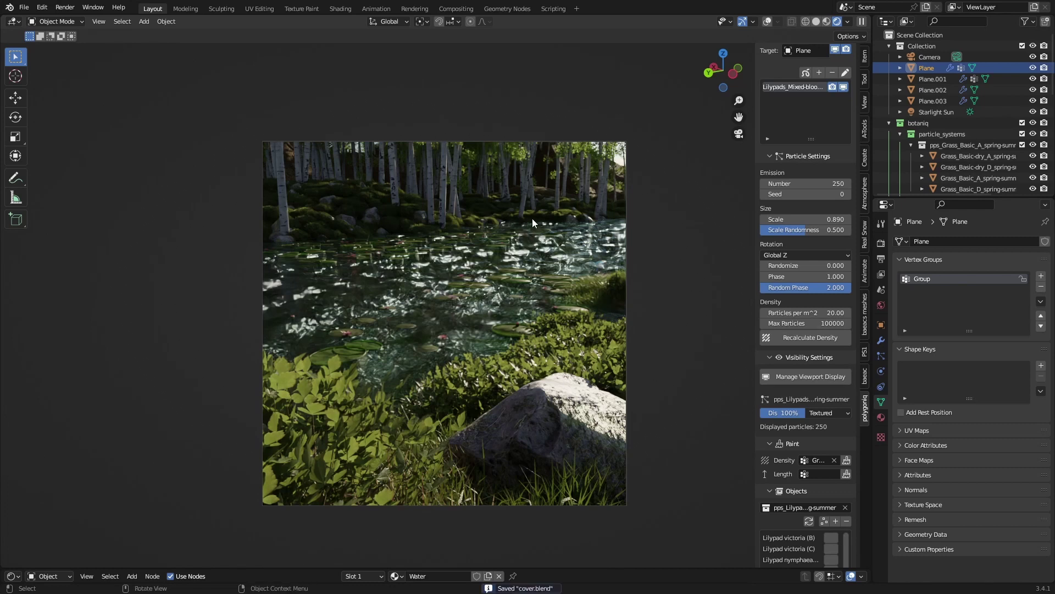
Step: Rotate the Starlight Sun about the global Z axis to adjust the sunlight direction
left_click(935, 111)
key("r")
key("z")
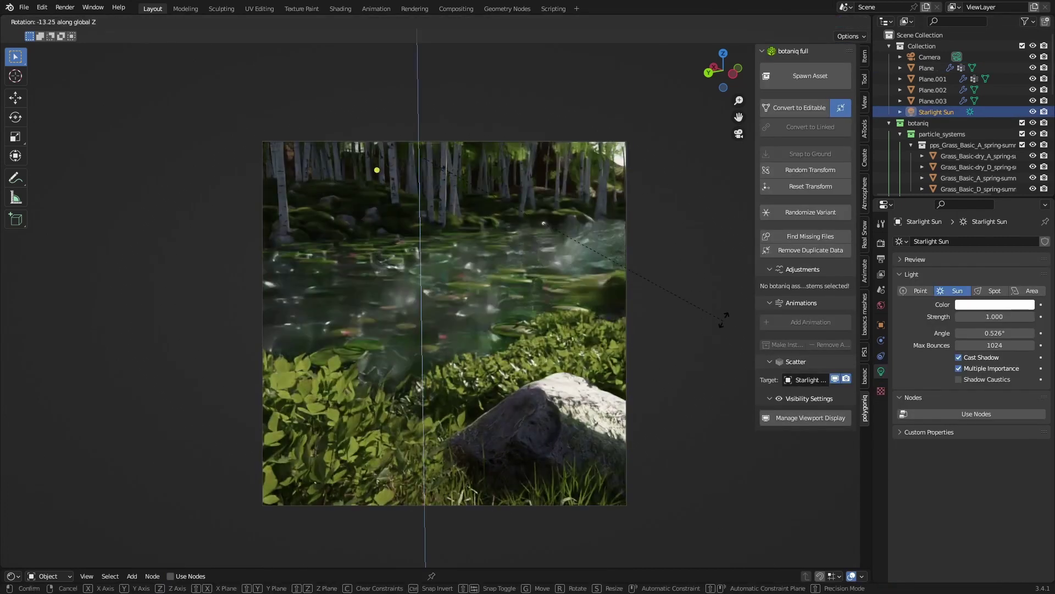
key("r")
key("z")
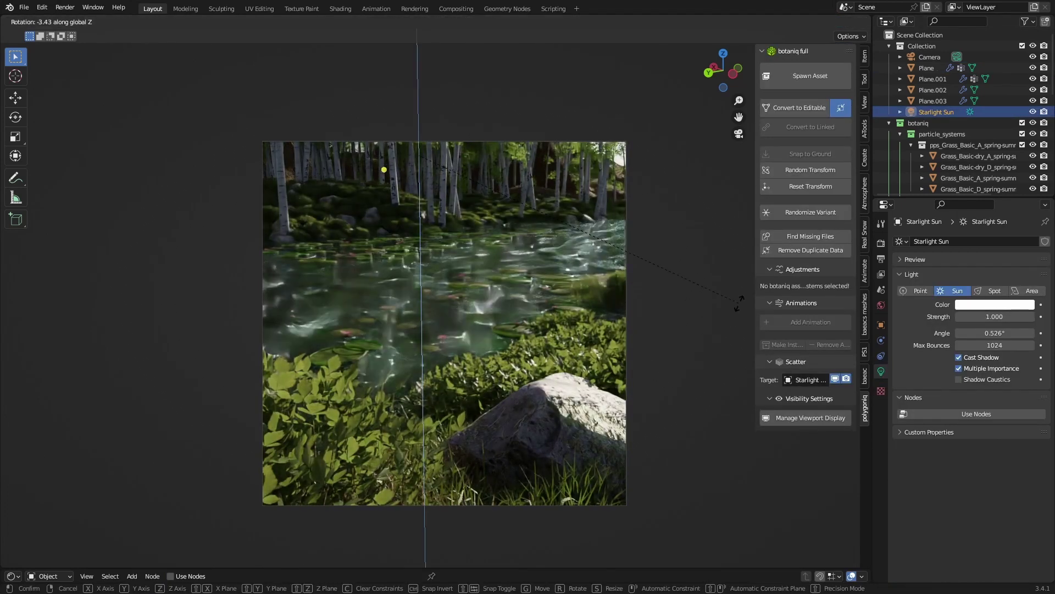
left_click(771, 40)
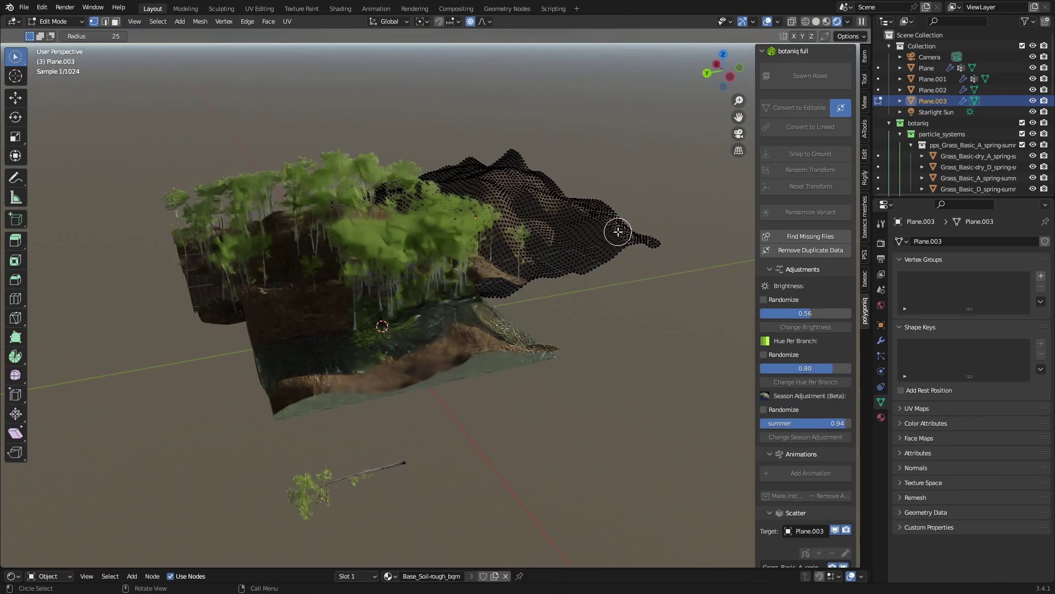
Step: Reshape the mountain Plane.003 by moving two groups of its vertices along Z with smooth proportional editing
key("KP_0")
key("g")
key("z")
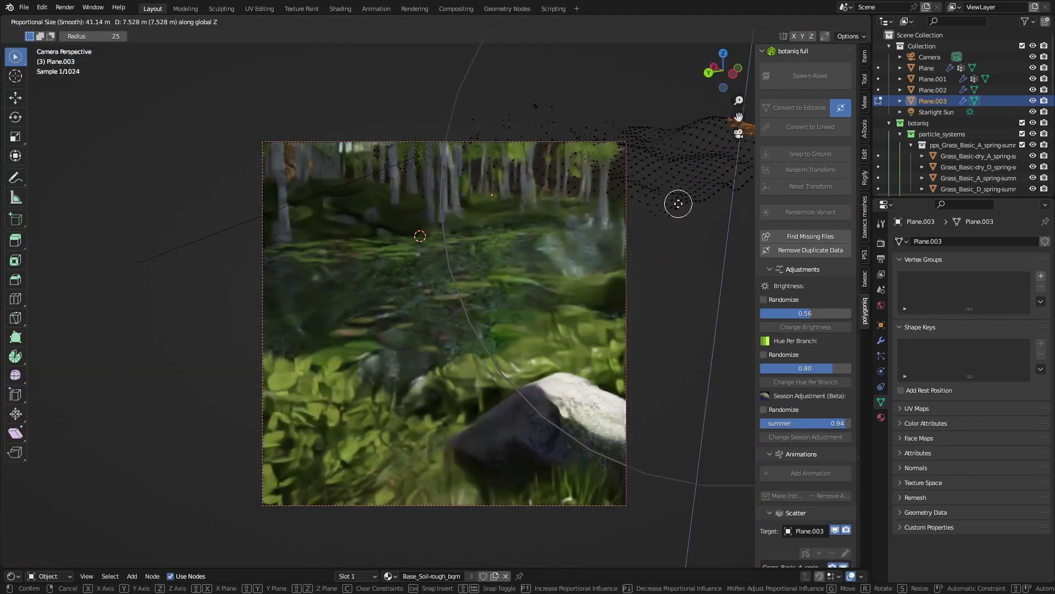
left_click(718, 280)
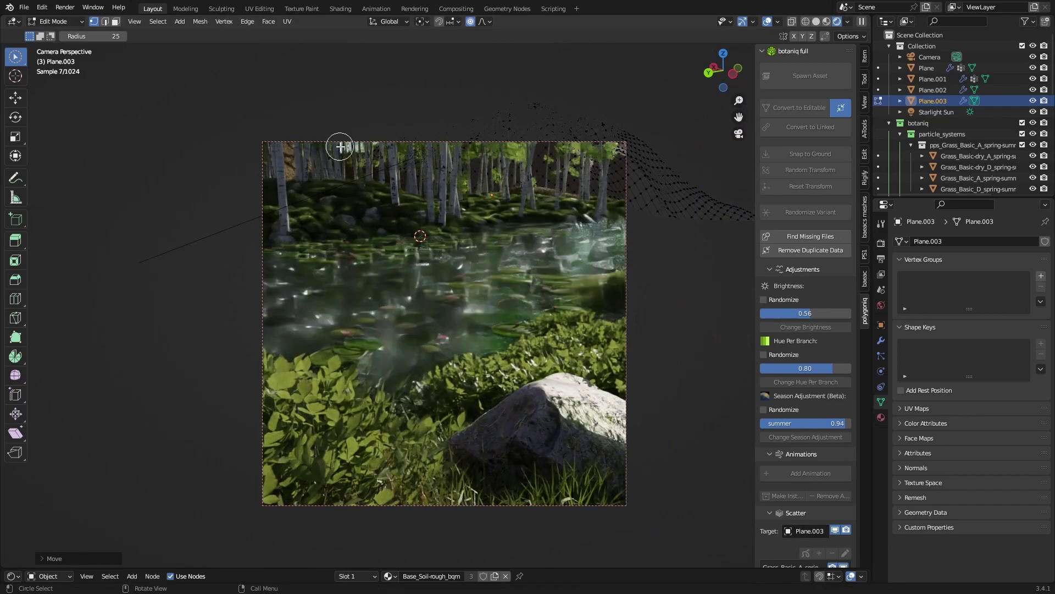
left_click(341, 146)
key("g")
key("z")
left_click(359, 137)
key("Tab")
Step: Move the mountains Plane.002 and Plane.003 together along the Z axis, and select the Camera
left_click(330, 159)
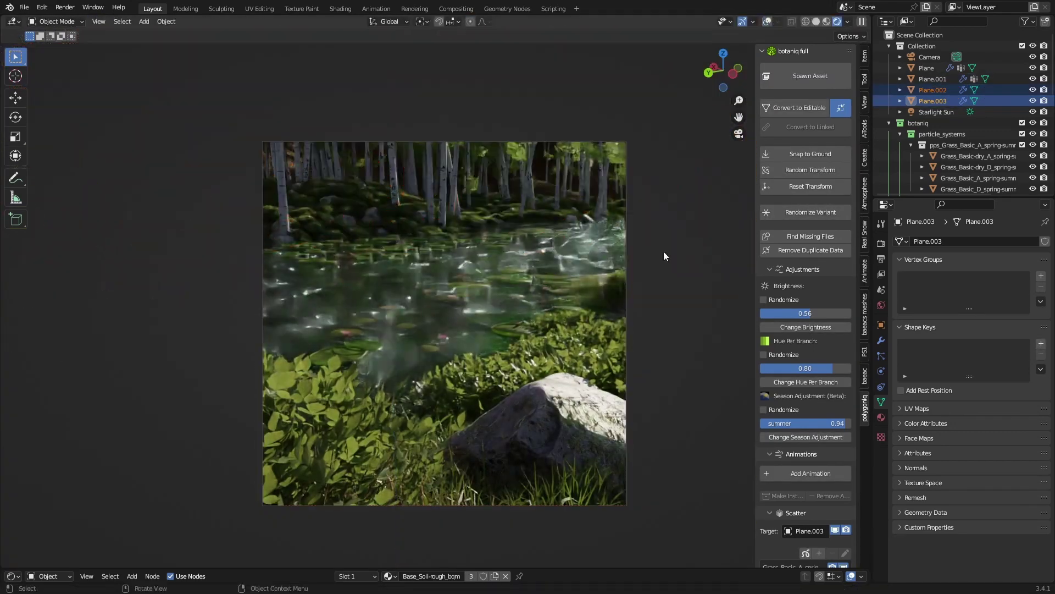
key("g")
key("z")
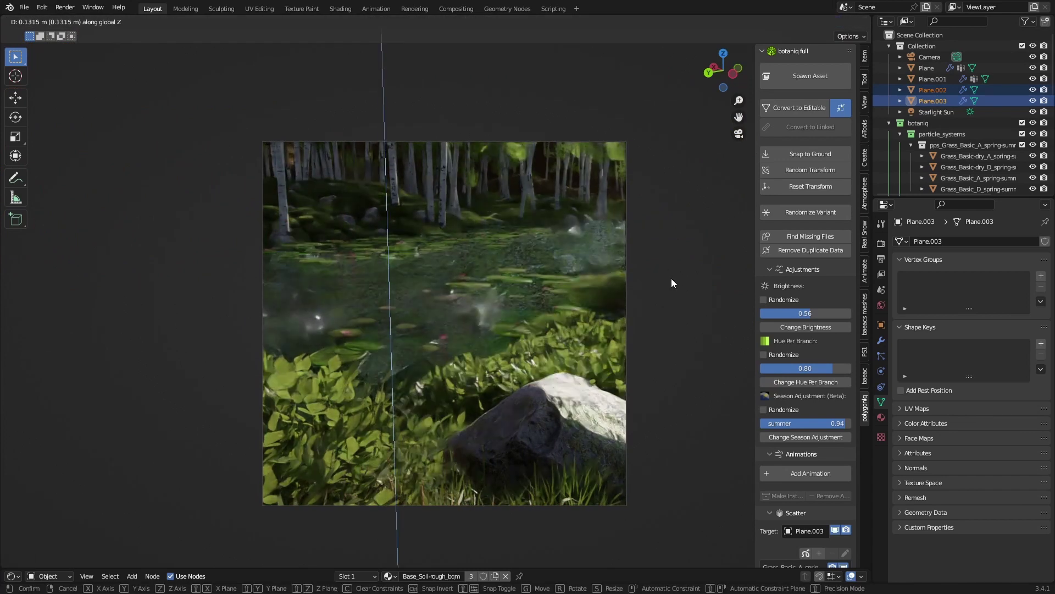
left_click(628, 313)
left_click(930, 58)
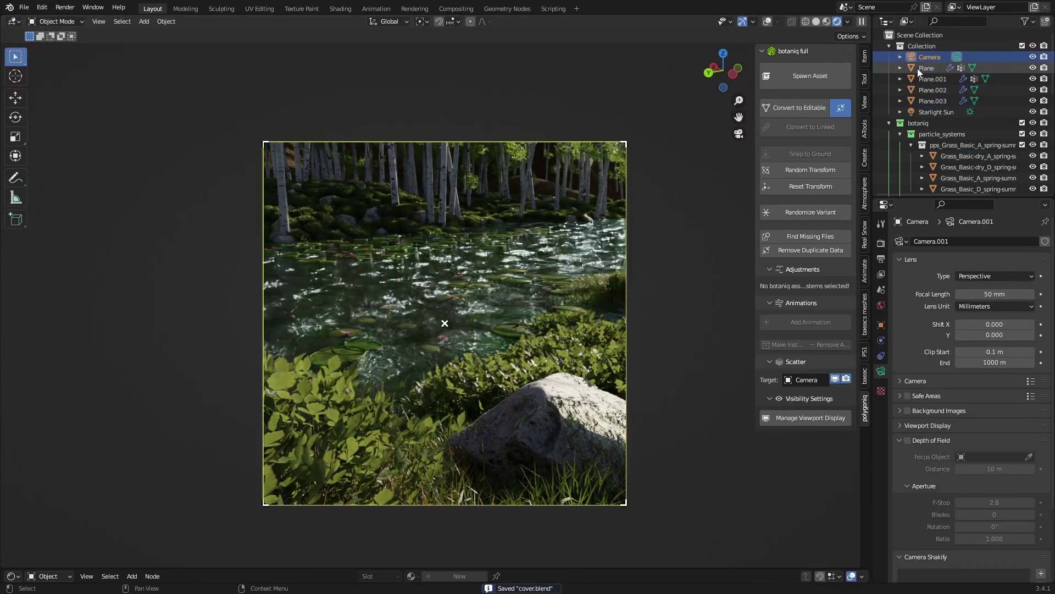
Step: Add a cube and scale its mesh horizontally by about 20, keeping its height, to cover the river area
key("shift+alt+z")
middle_click_drag(684, 206, 537, 352)
key("shift+a")
mouse_move(506, 316)
left_click(566, 54)
key("Tab")
key("s")
key("shift+z")
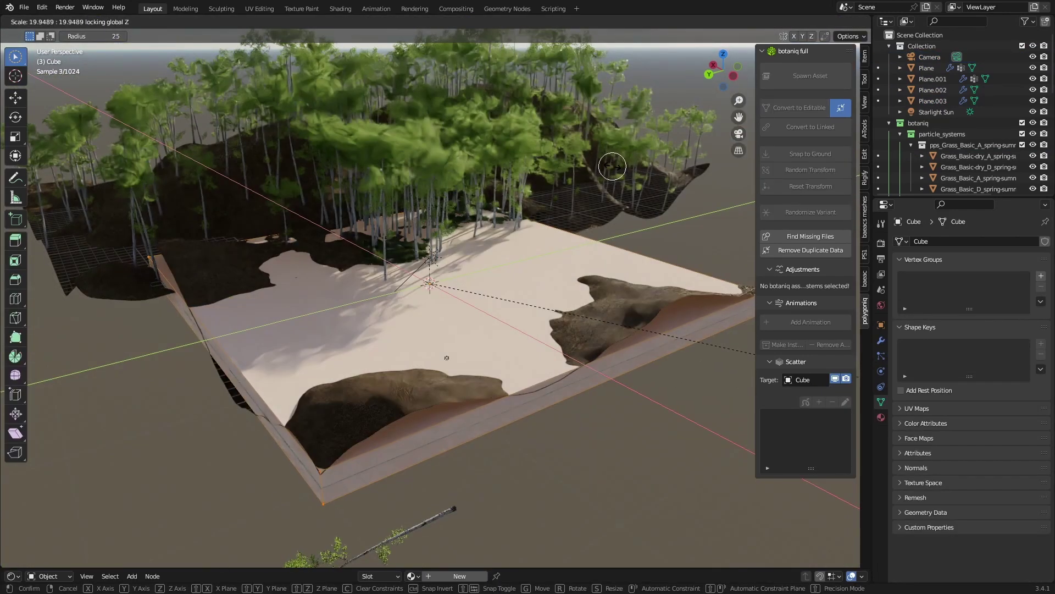
left_click(610, 170)
Step: Raise the cube's top face along Z and check its height from the camera view
key("3")
left_click(462, 295)
key("g")
key("z")
left_click(493, 203)
key("KP_0")
key("g")
key("z")
key("r")
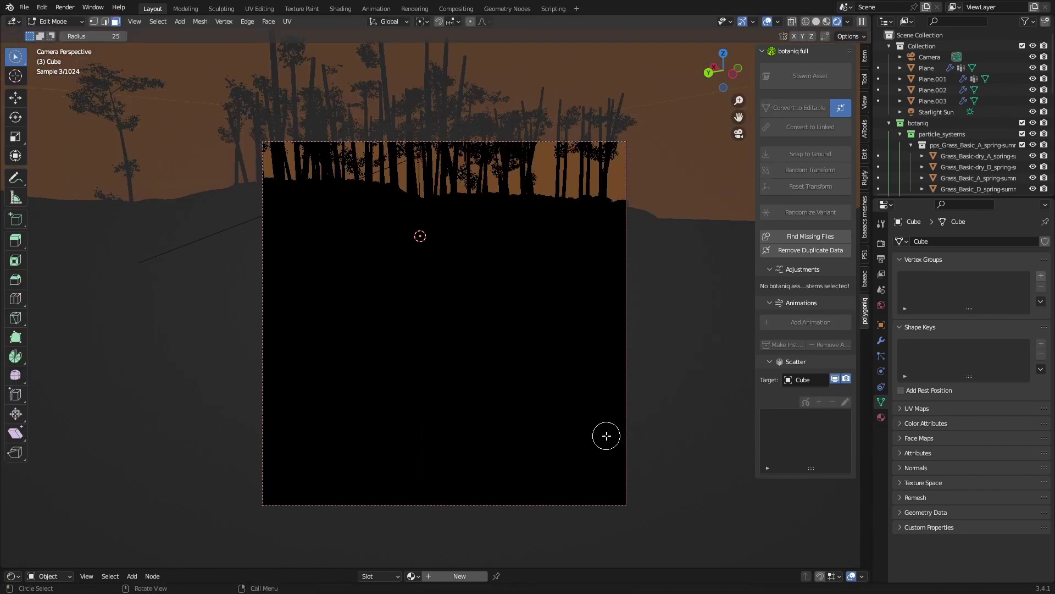
middle_click_drag(606, 435, 482, 311)
key("g")
key("z")
key("z")
right_click(482, 311)
key("Tab")
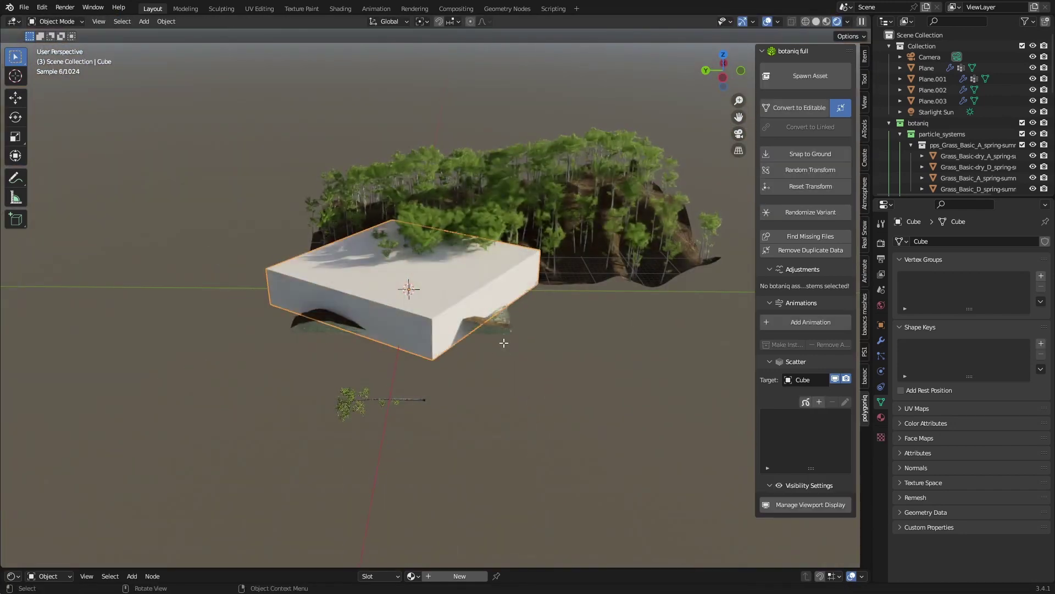
Step: Slide the cube's side face along its edges by a factor of about 0.14, as seen from the camera
key("Tab")
left_click(491, 306)
key("KP_0")
key("g")
key("g")
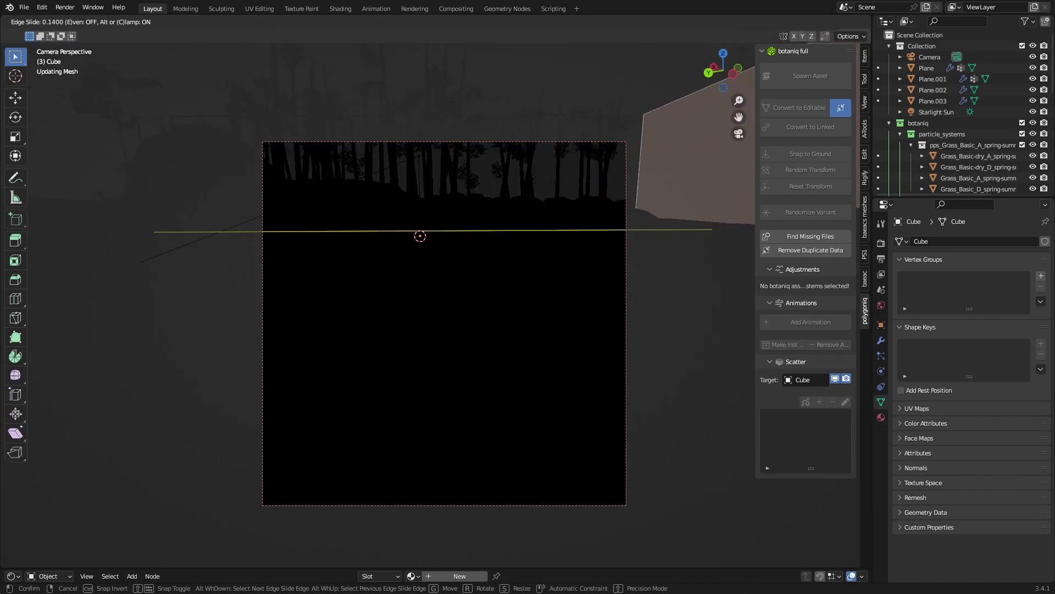
left_click(332, 154)
Step: Lower the cube's top face along Z by about 1.5 m, leave mesh editing and save the file
left_click(452, 139)
key("g")
key("z")
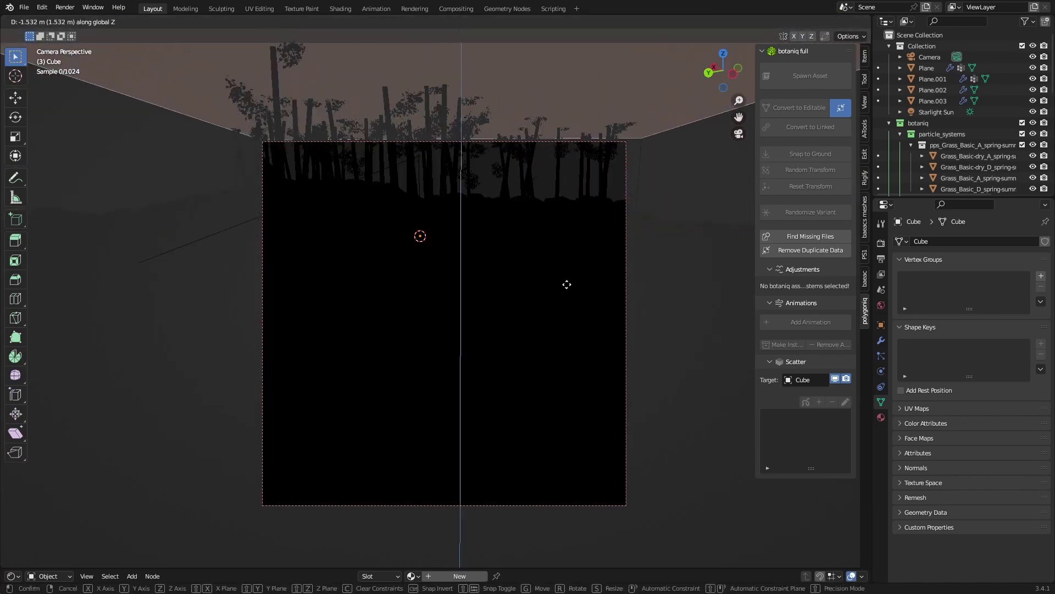
key("Tab")
key("ctrl+s")
Step: Create a new material for the cube and name it f
left_click(881, 417)
left_click(972, 288)
double_click(950, 288)
type("f")
key("Return")
Step: Set the material's surface shader to None and its volume to Volume Scatter, and save the file
left_click(988, 338)
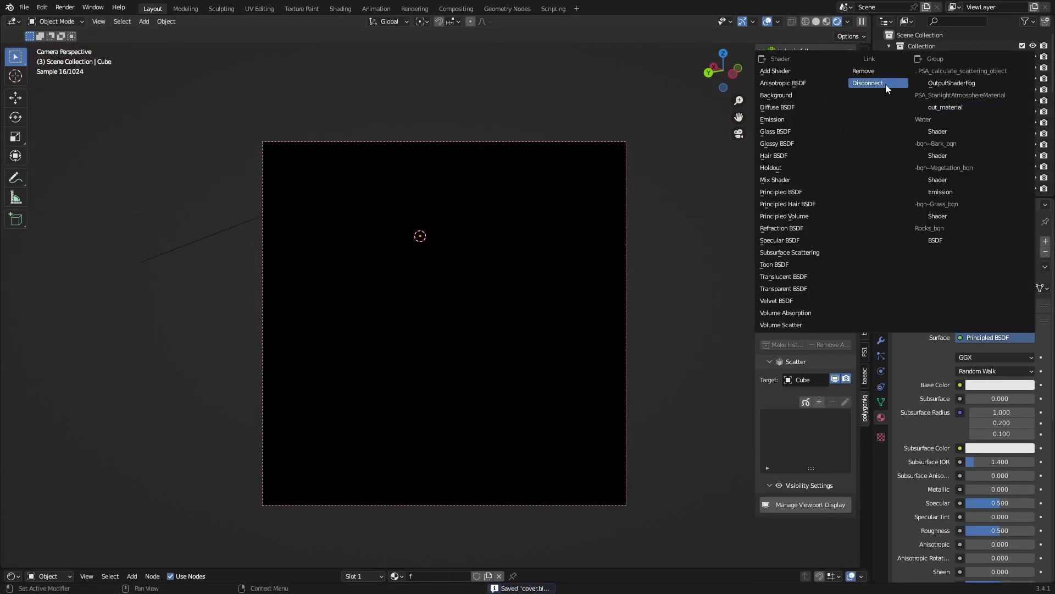
left_click(887, 85)
left_click(973, 372)
left_click(801, 357)
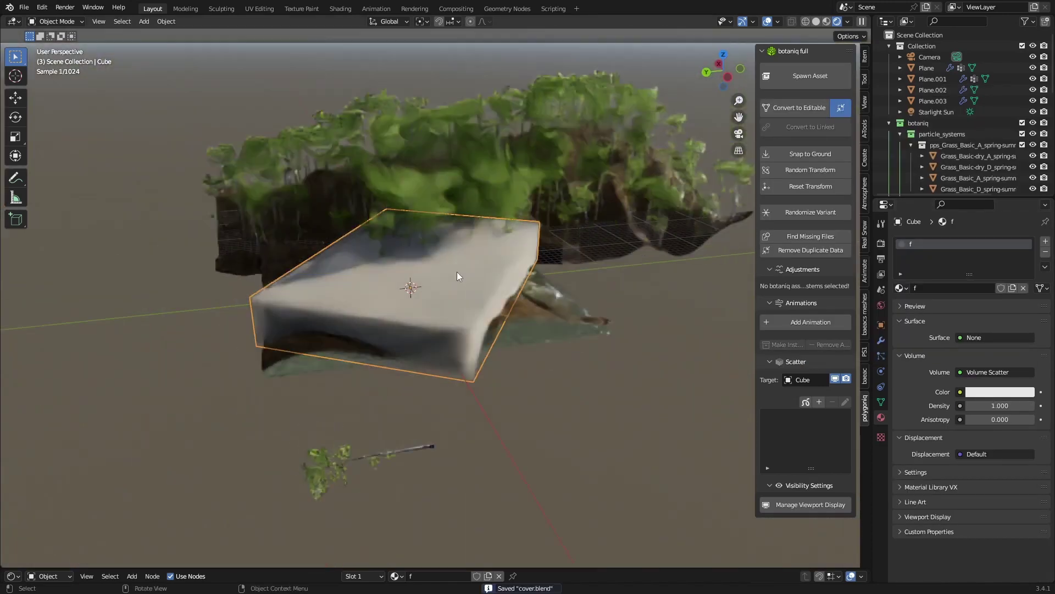
key("ctrl+s")
Step: Try fog densities of 0.1 and 0.05, settle on density 0.01 with anisotropy 0.9, and save the file
type("0.1")
key("Return")
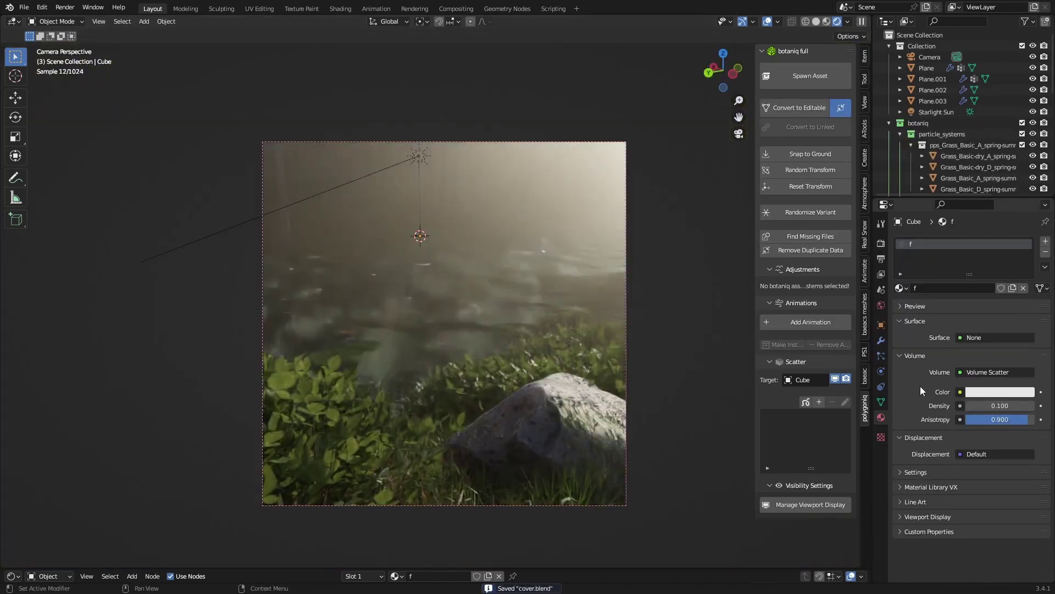
type("0.05")
key("Return")
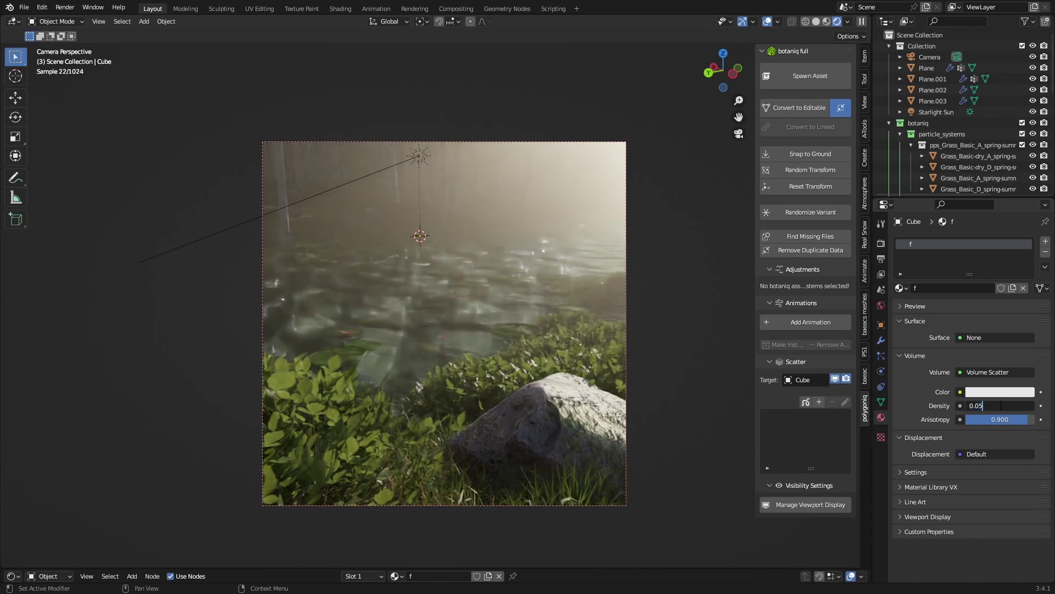
type("0.01")
key("Return")
key("ctrl+s")
Step: Set the Volume Scatter colour to a light orange and save the file
left_click(994, 392)
mouse_move(978, 274)
left_mouse_down()
mouse_move(966, 264)
mouse_move(972, 288)
left_mouse_up()
left_click(1009, 391)
left_click(967, 292)
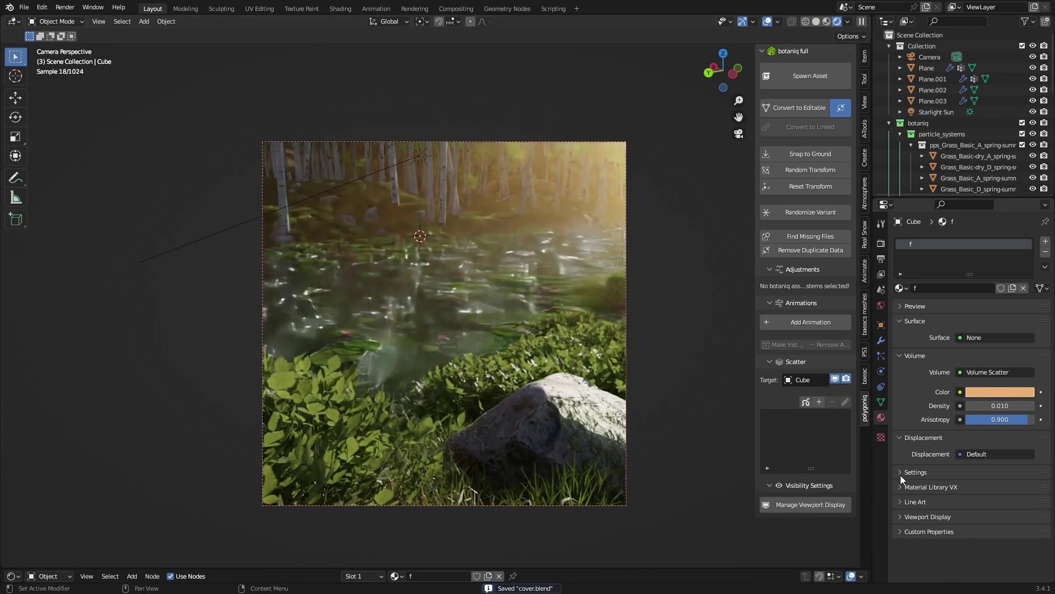
key("ctrl+s")
Step: Try a fog density of 0.05 and an anisotropy of 0.554, and restore them to 0.01 and 0.9
middle_click_drag(542, 347, 566, 374)
scroll(517, 359, "down", 8)
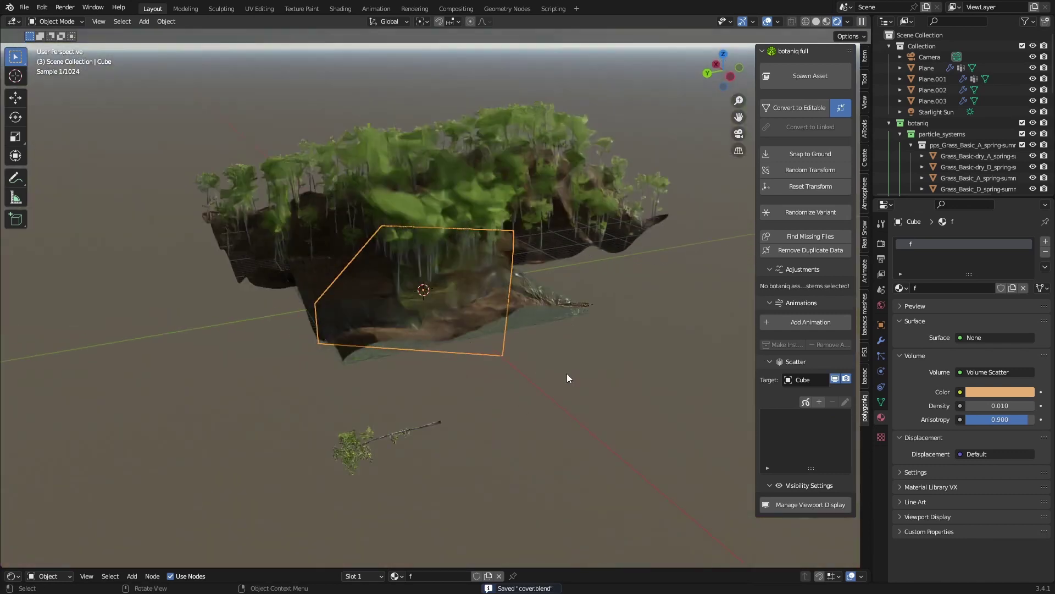
key("KP_0")
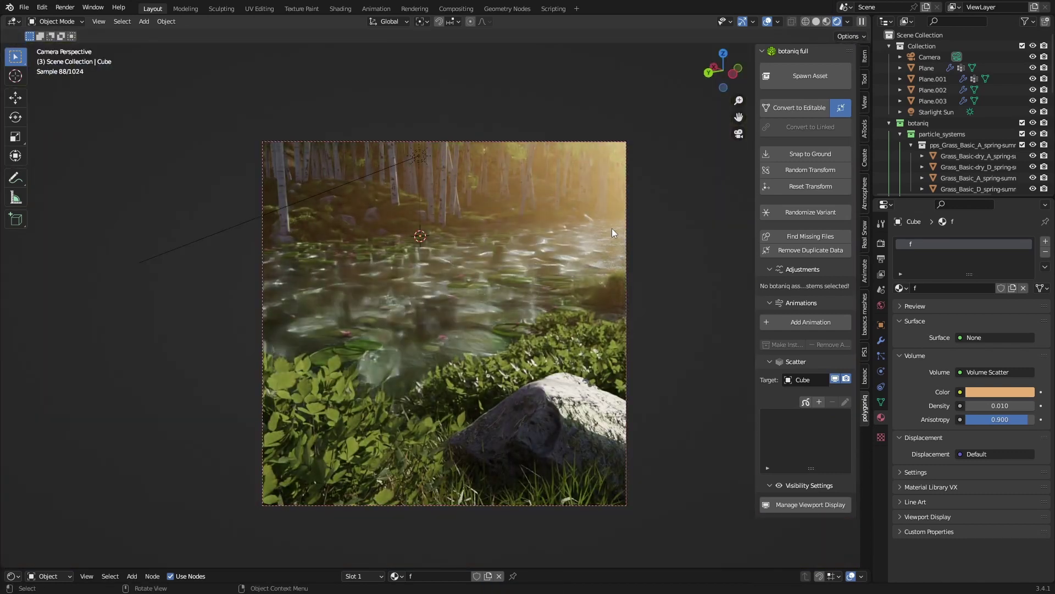
left_click_drag(1011, 405, 1017, 405)
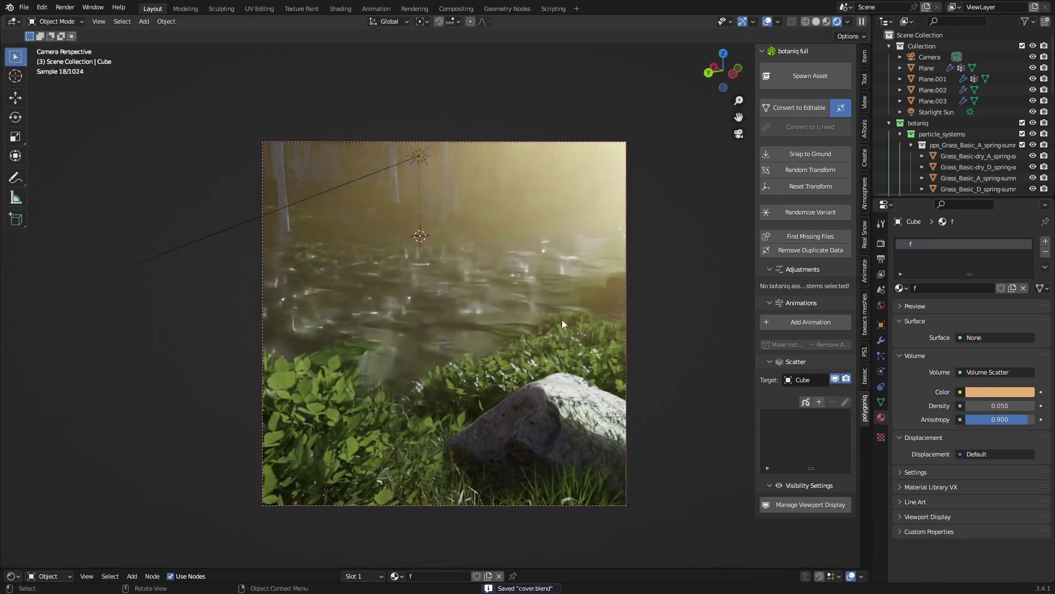
key("Return")
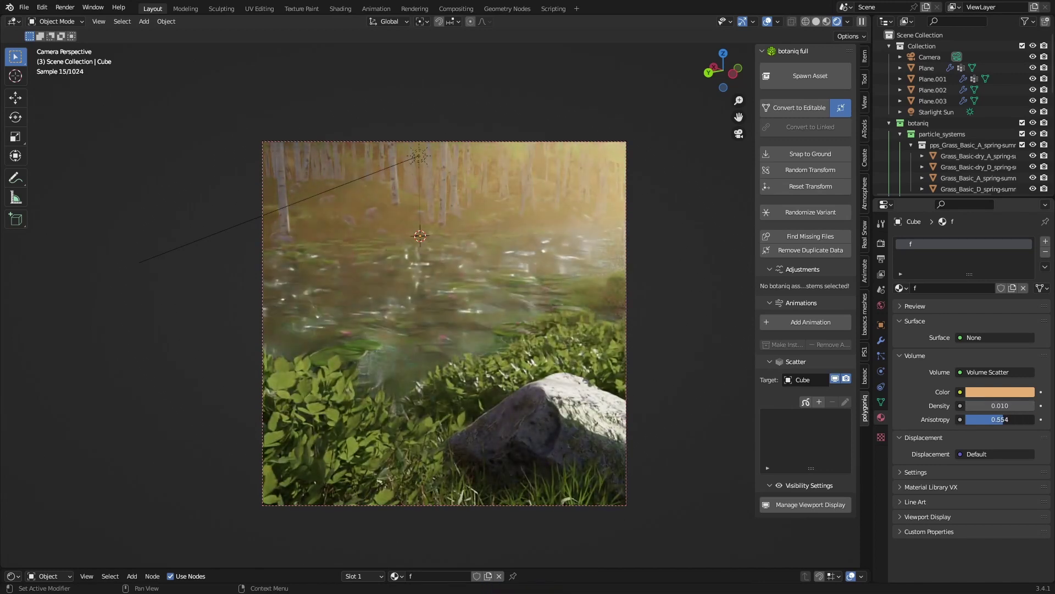
left_click_drag(1006, 420, 1025, 419)
key("ctrl+s")
Step: Change the Volume Scatter colour to a pale cream, save the file and return to the camera view
left_click(1005, 392)
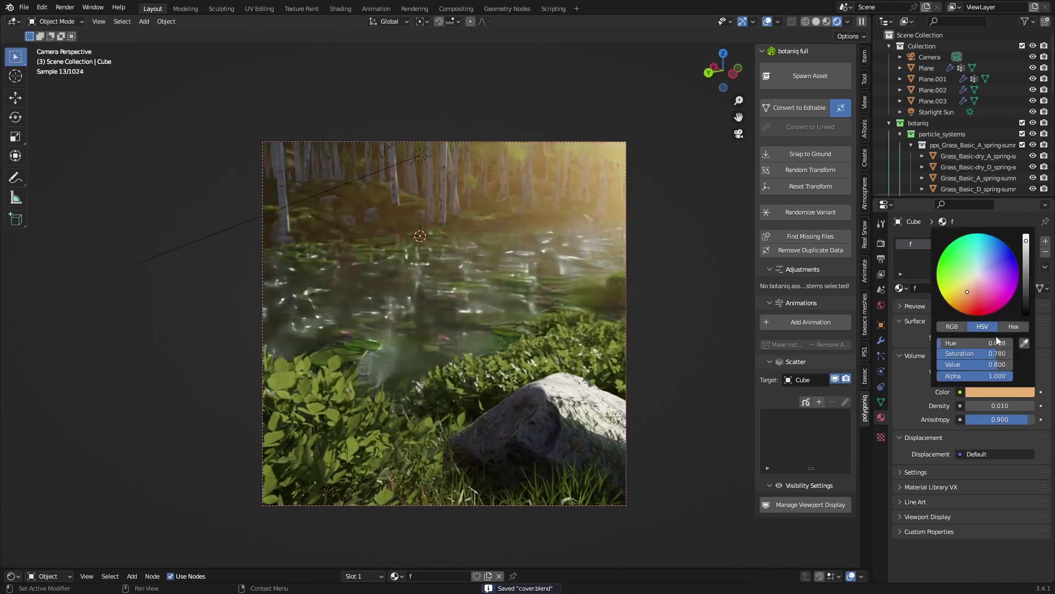
left_click_drag(996, 365, 979, 343)
middle_click_drag(522, 362, 544, 385)
key("ctrl+s")
key("KP_0")
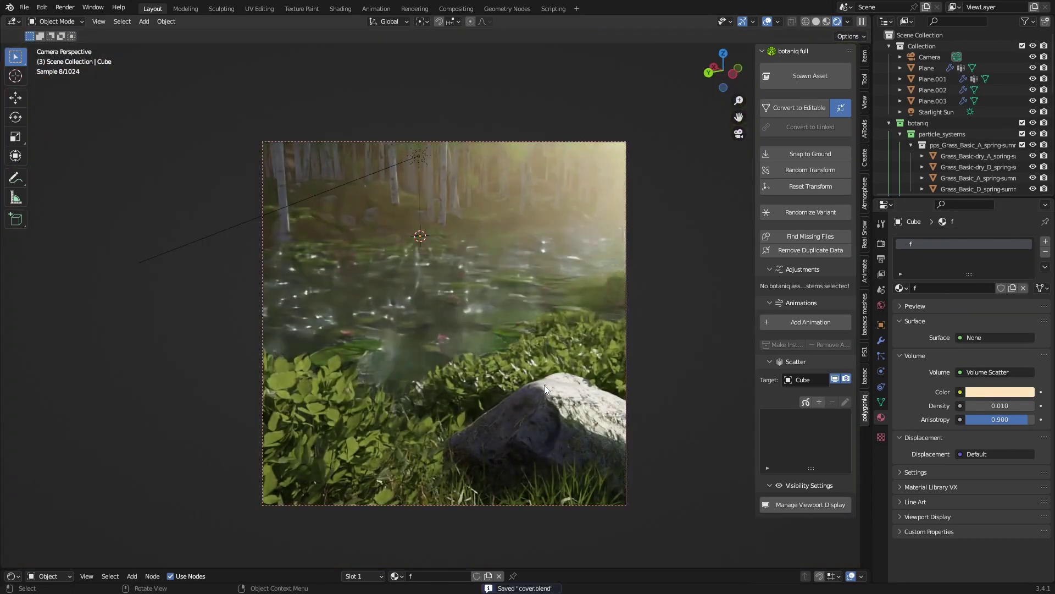
Step: Set the fog material's Volume Scatter density to 0.005
double_click(1008, 404)
key("BackSpace")
type("05")
key("Return")
scroll(717, 263, "up", 1)
Step: Rotate the Starlight Sun by about -27° in the camera view
left_click(358, 152)
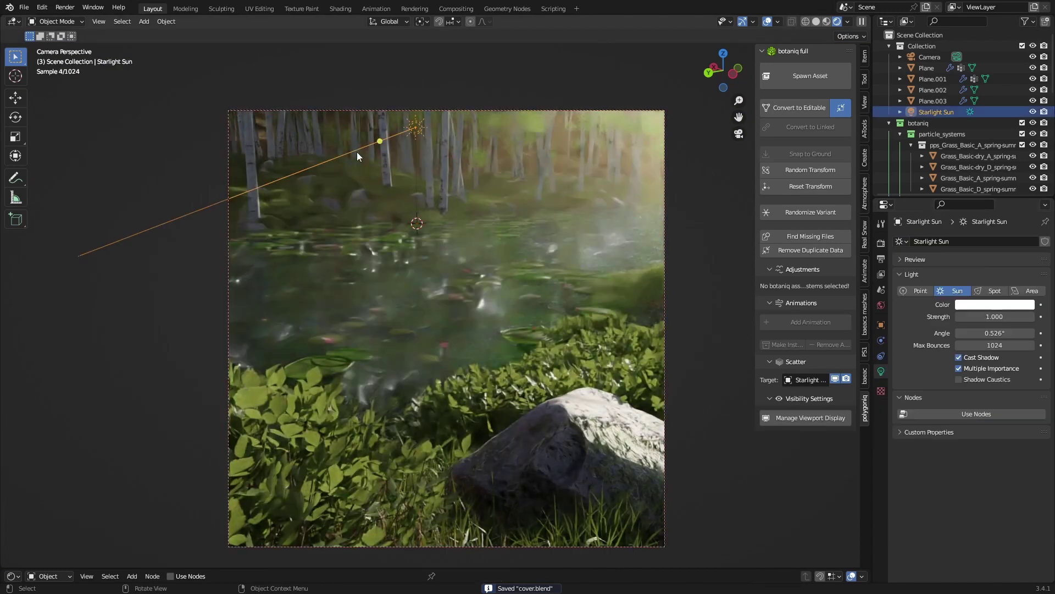
key("r")
right_click(665, 351)
key("r")
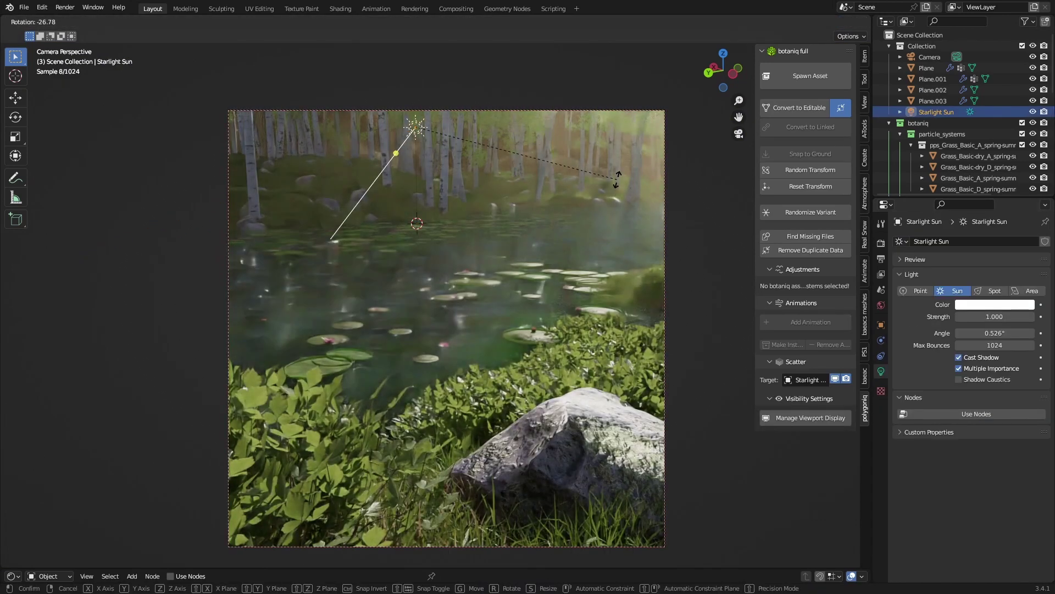
left_click(622, 182)
left_click(615, 190)
Step: Move the fog Cube into the main Collection and set its material's density to 0.5 and anisotropy to 0.916, saving the file
scroll(970, 144, "down", 10)
left_click(914, 184)
left_click_drag(914, 184, 929, 46)
left_click_drag(1000, 404, 1017, 420)
key("ctrl+s")
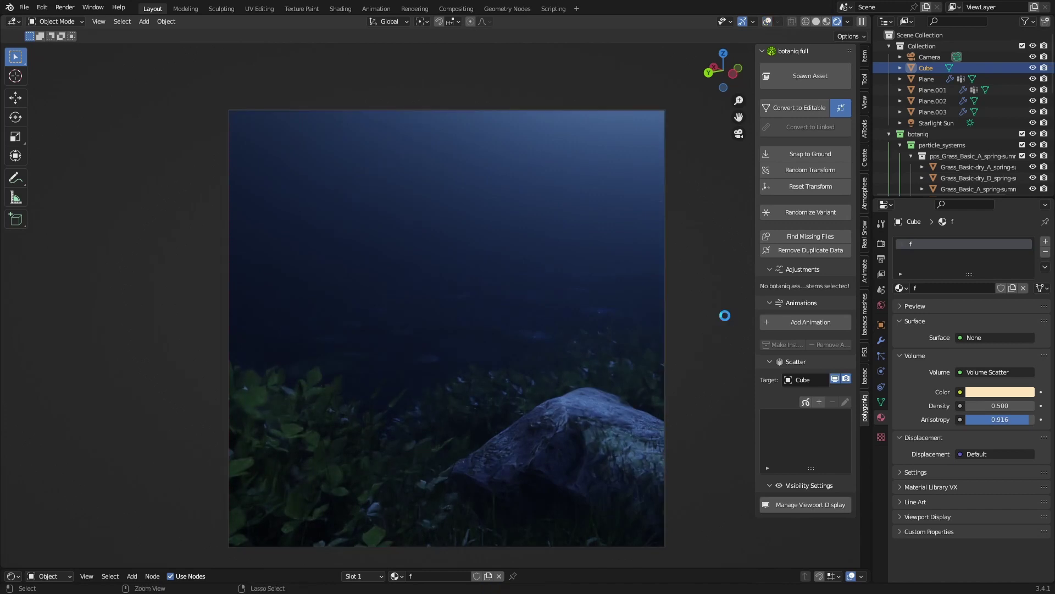
Step: Save the file, paste the copied rigged figure into the scene and select its Armature in the main Collection
key("ctrl+s")
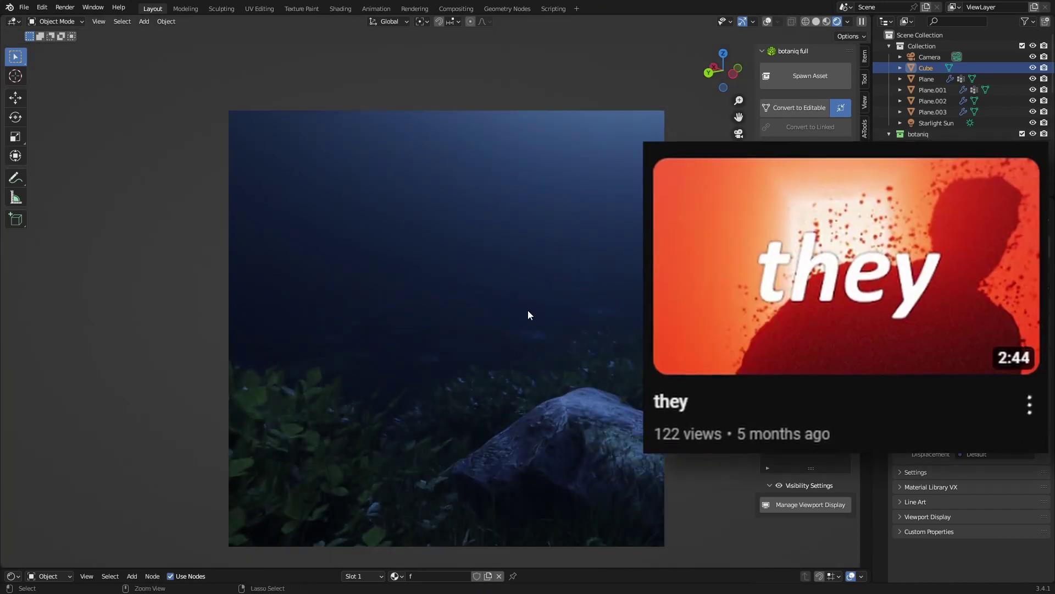
key("ctrl+v")
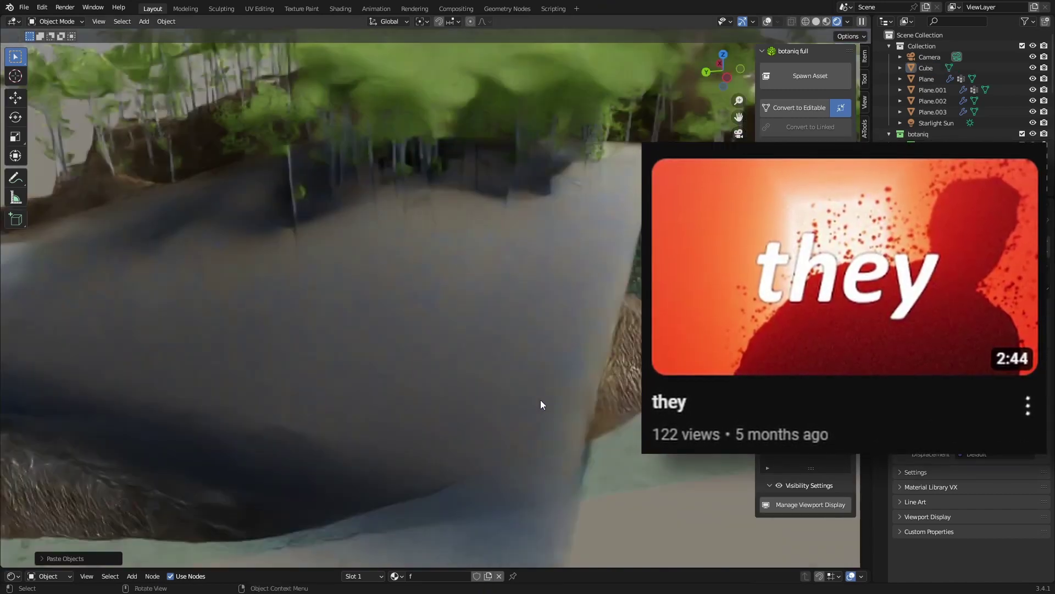
scroll(540, 400, "down", 8)
middle_click_drag(540, 400, 532, 366)
key("ctrl+s")
scroll(934, 117, "down", 15)
left_click(910, 185)
right_click(910, 184)
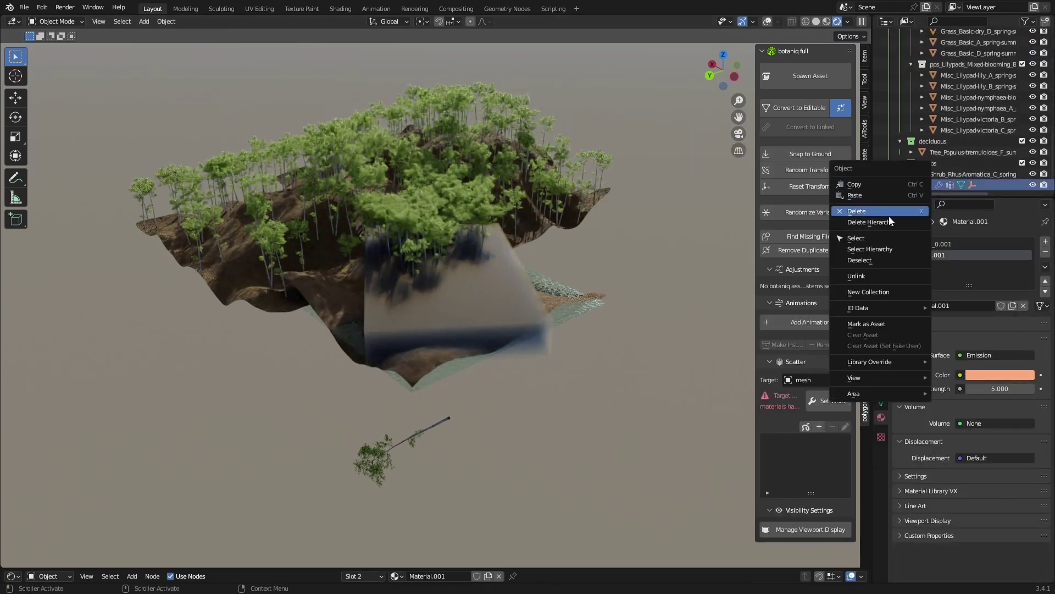
scroll(945, 131, "up", 15)
left_click(931, 57)
Step: Move the Armature horizontally onto the river in the camera's view and rotate it towards the camera
mouse_move(498, 324)
middle_mouse_down()
mouse_move(499, 292)
mouse_move(454, 361)
mouse_move(475, 415)
middle_mouse_up()
key("KP_0")
left_click(768, 22)
scroll(454, 362, "down", 5)
key("g")
right_click(450, 446)
left_click(816, 21)
middle_click_drag(528, 390, 501, 419)
key("g")
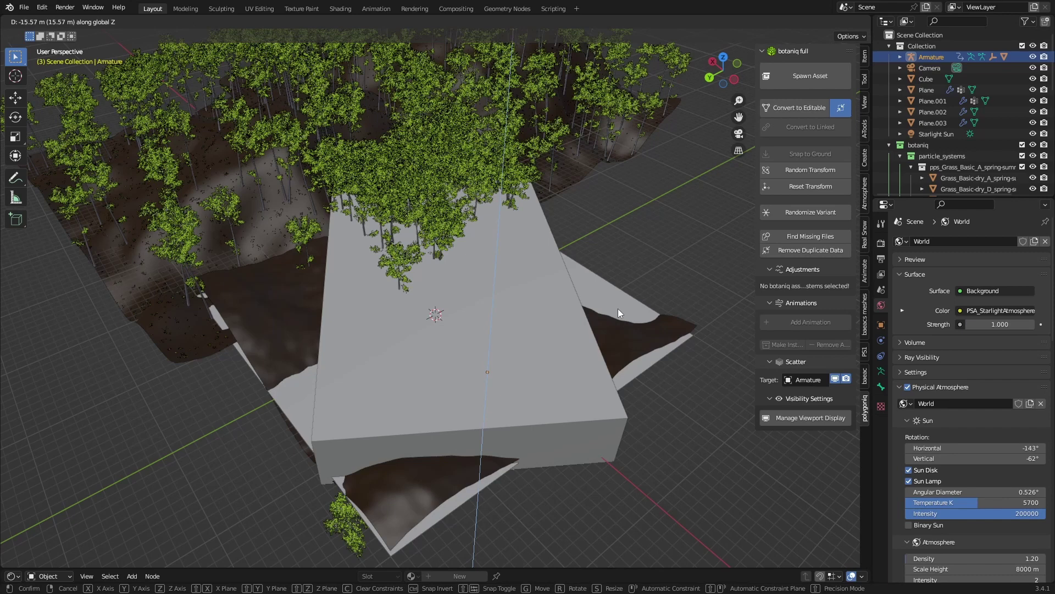
key("shift+z")
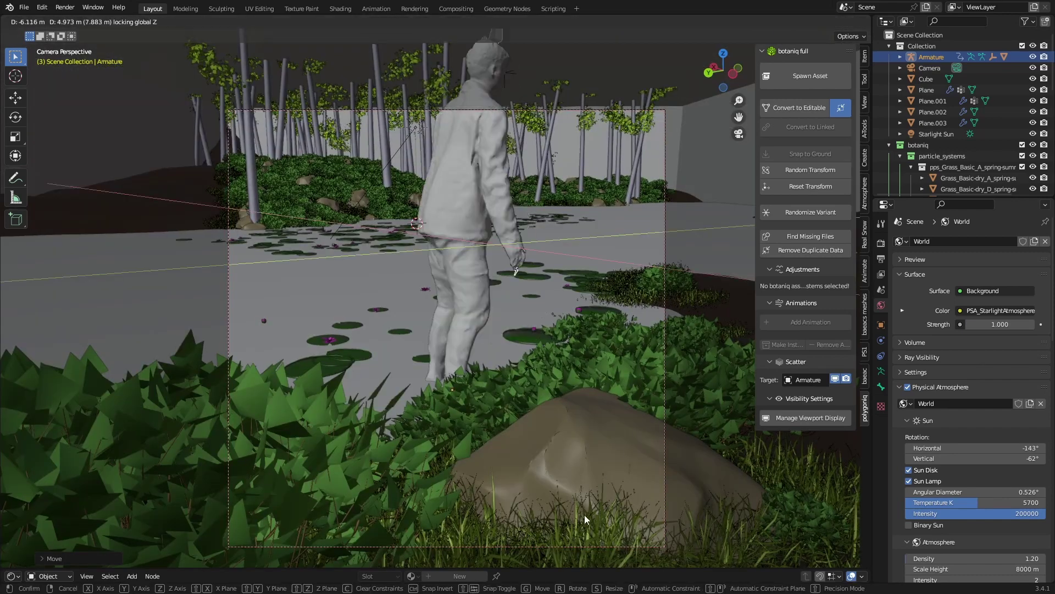
key("r")
left_click(538, 417)
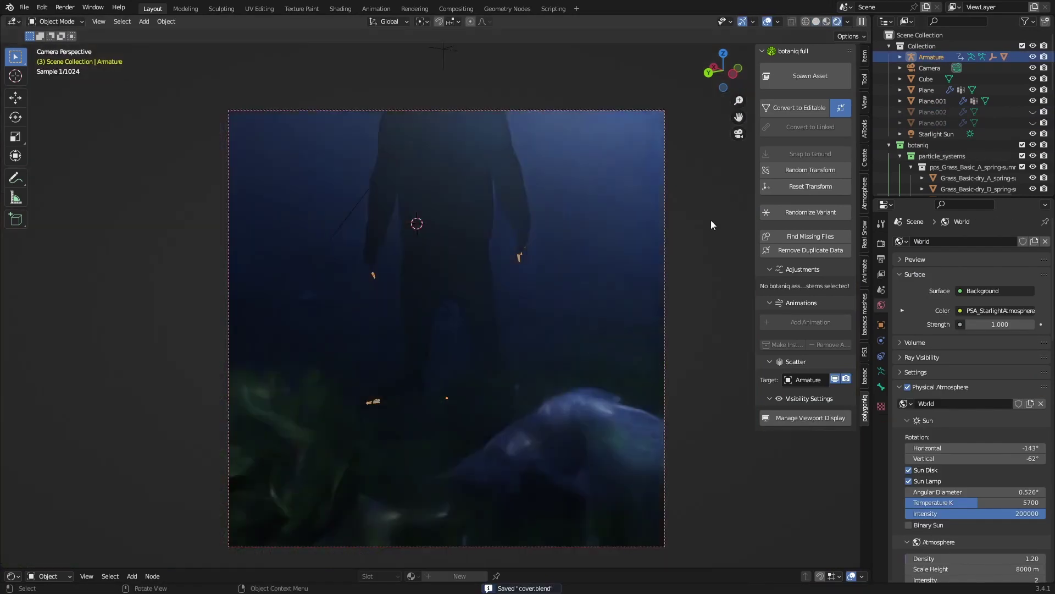
Step: Scale the Armature to about 0.76 and reposition it so the figure stands in the river behind the foreground shrubs
key("g")
key("z")
left_click(707, 299)
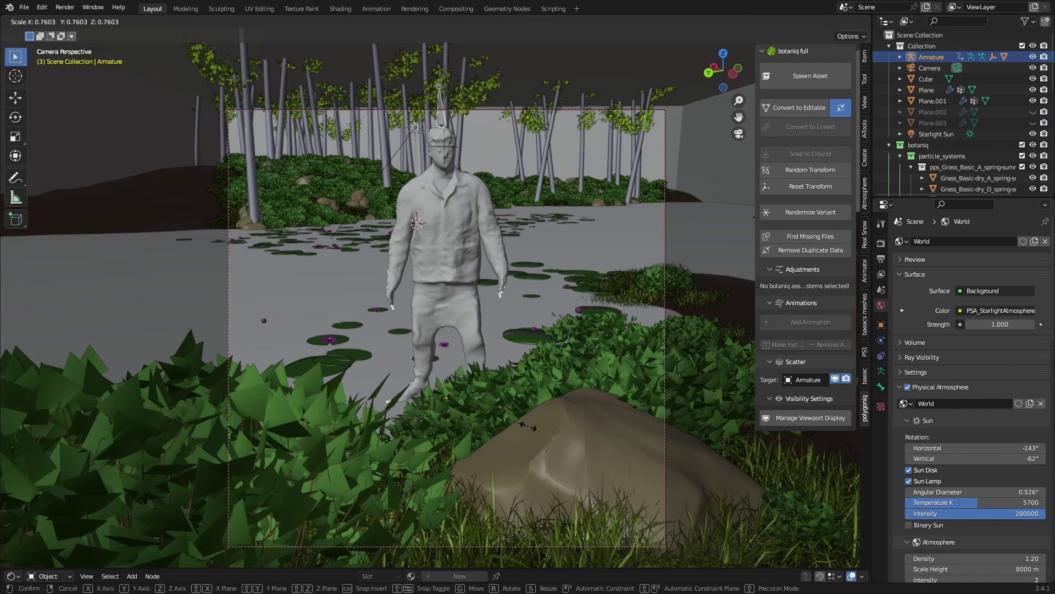
key("s")
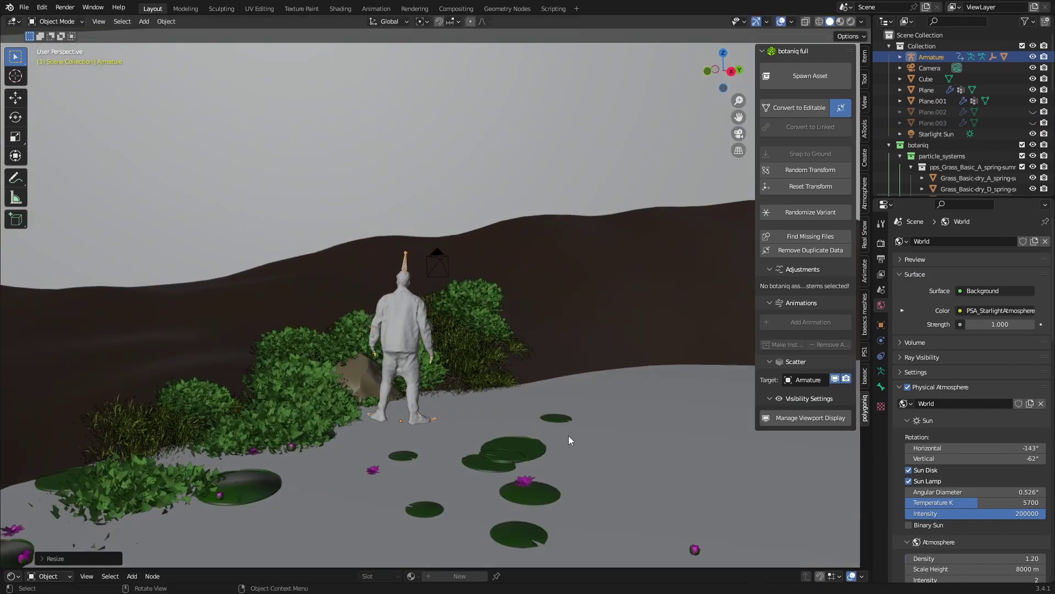
key("g")
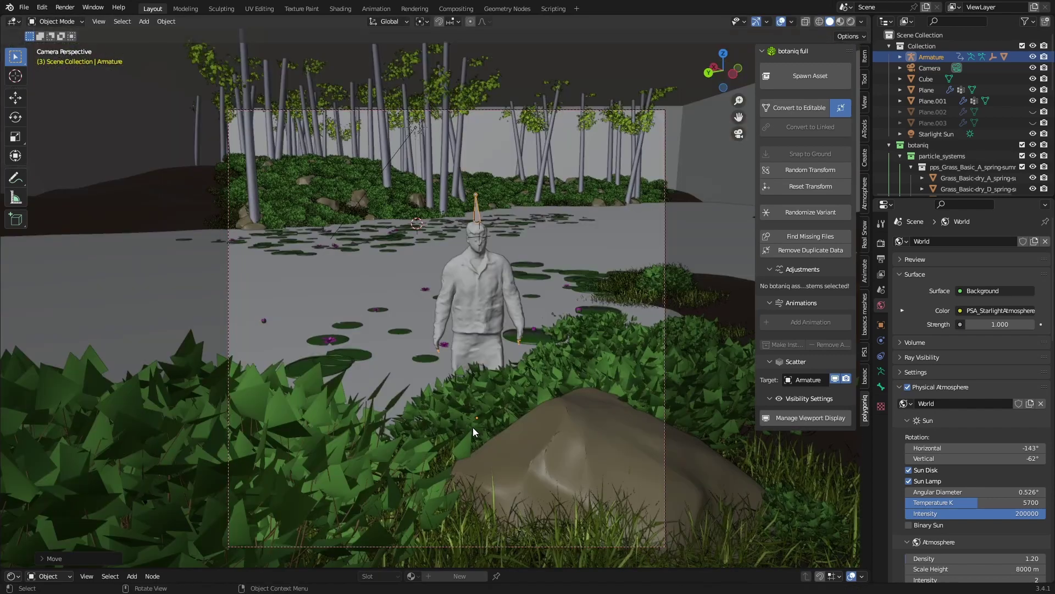
Step: Check the figure's glowing eyes in the rendered camera view and rotate the Armature about -5° around Z
left_click(851, 22)
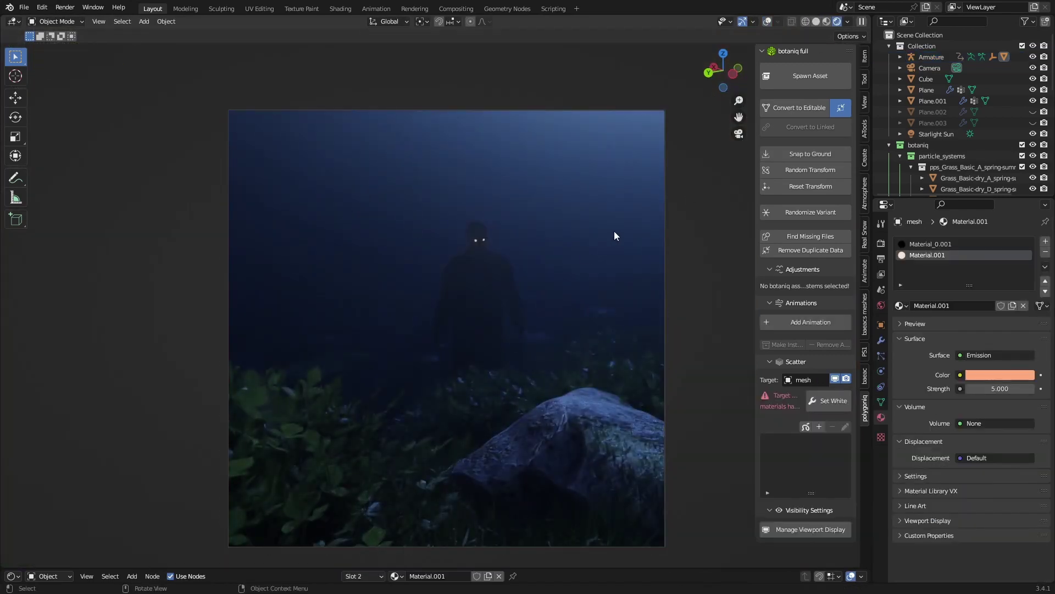
key("KP_Decimal")
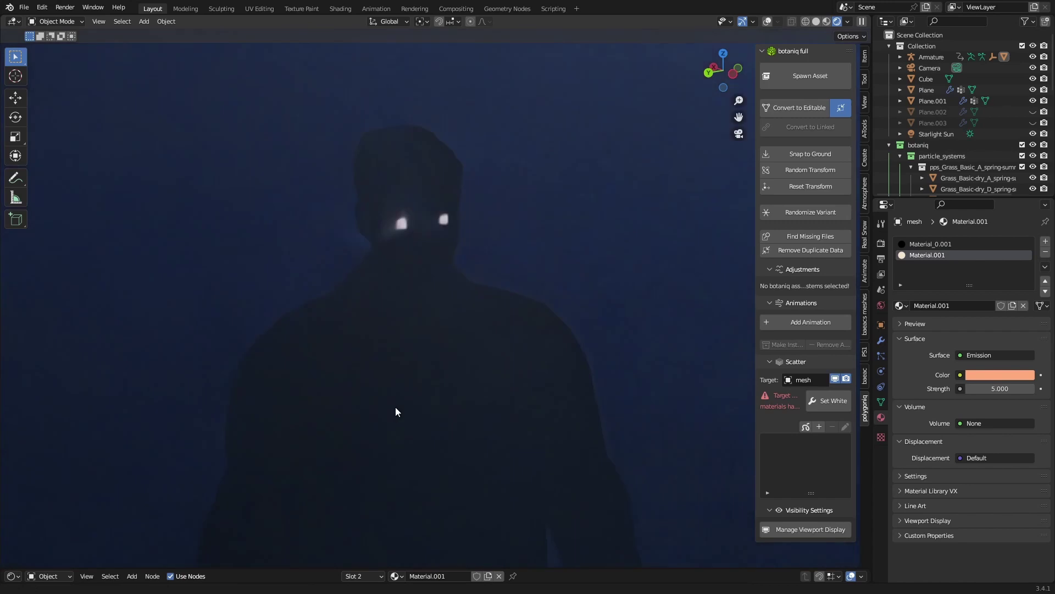
key("KP_0")
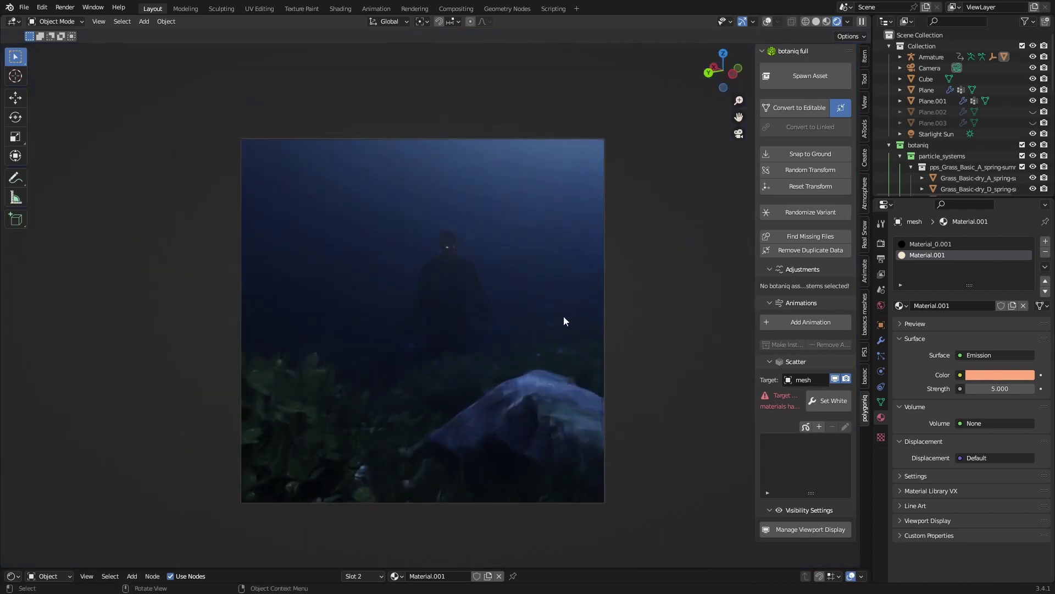
scroll(559, 318, "up", 2)
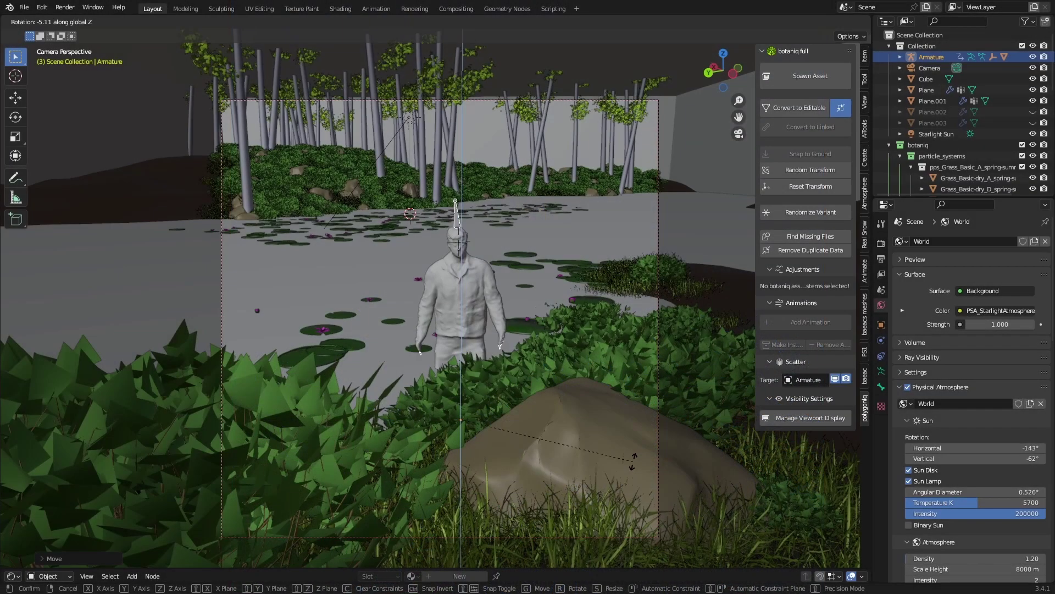
left_click(851, 21)
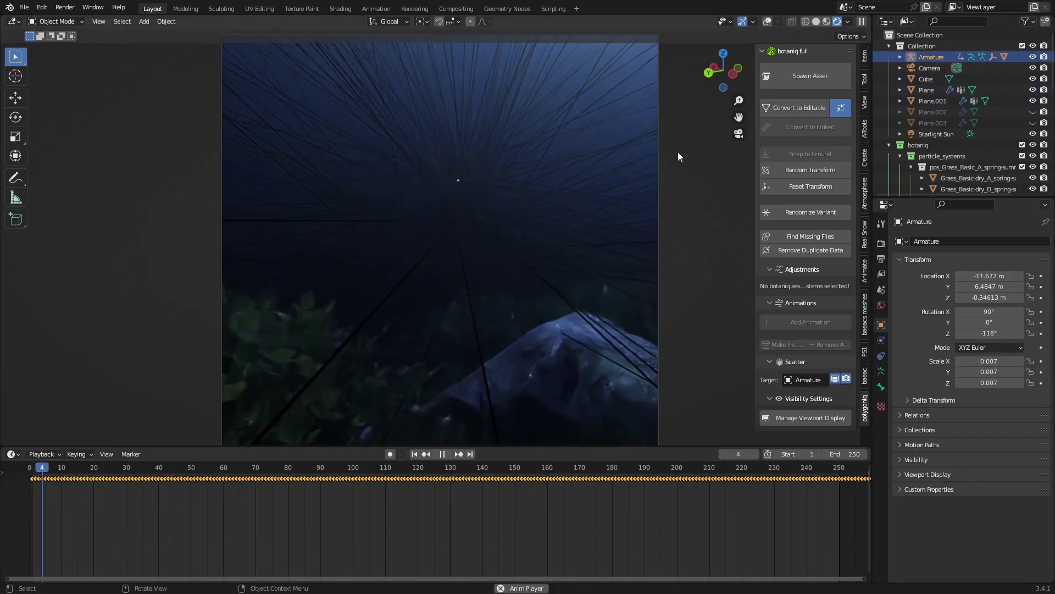
Step: Remove the particle system from the figure's mesh and set the current frame to 0
left_click(817, 21)
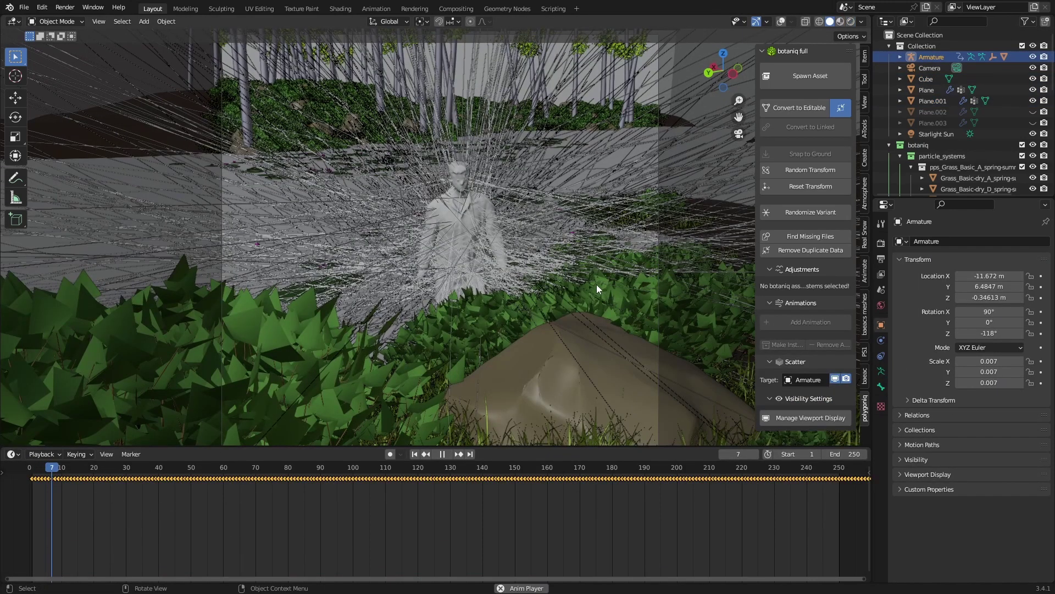
left_click(1046, 251)
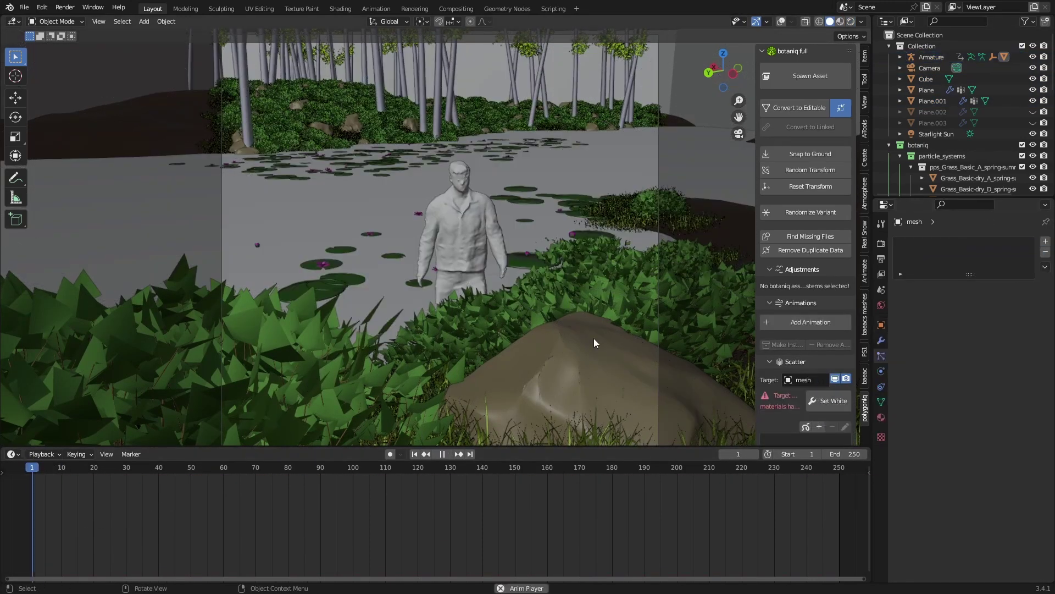
left_click(851, 21)
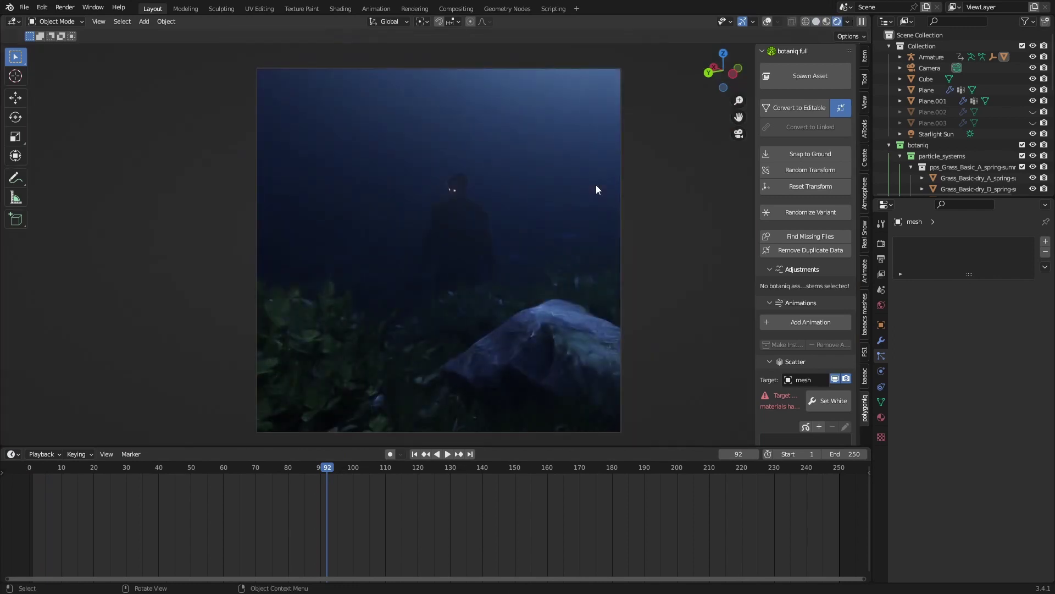
left_click(238, 477)
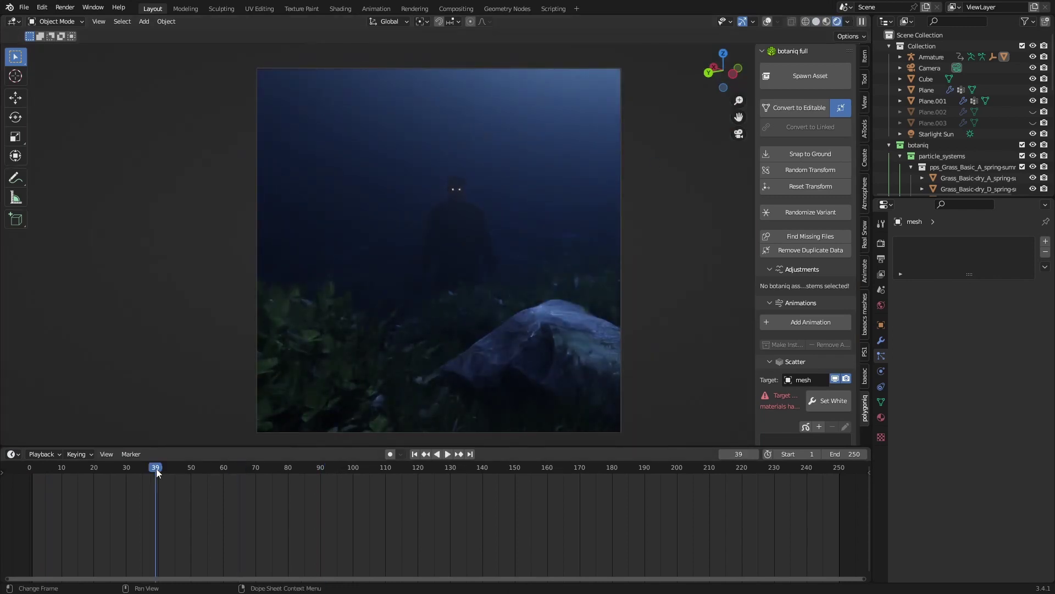
left_click_drag(156, 469, 31, 467)
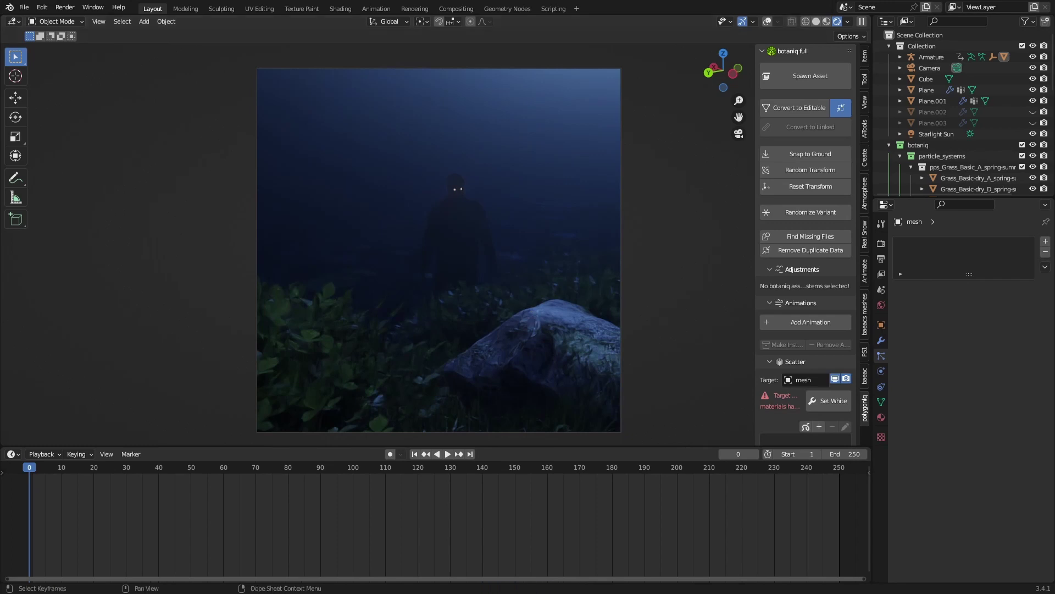
right_click(124, 65)
Step: Nudge the Armature in the camera view to about X -11.63 m, Y 6.55 m and save the file
left_click(931, 57)
left_click(830, 22)
key("g")
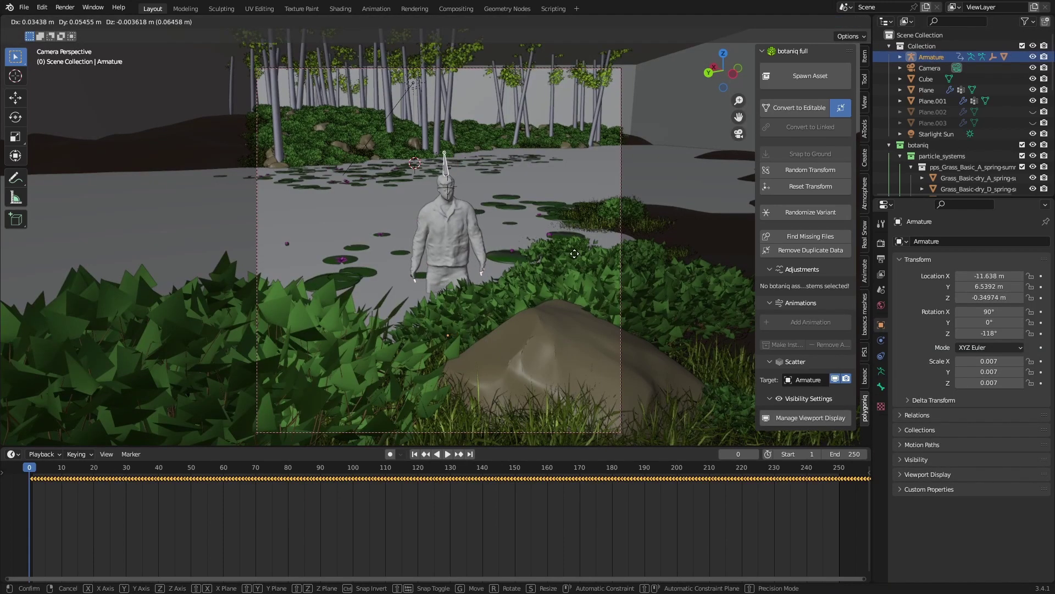
left_click(851, 21)
left_click(781, 21)
key("ctrl+s")
scroll(589, 214, "down", 4)
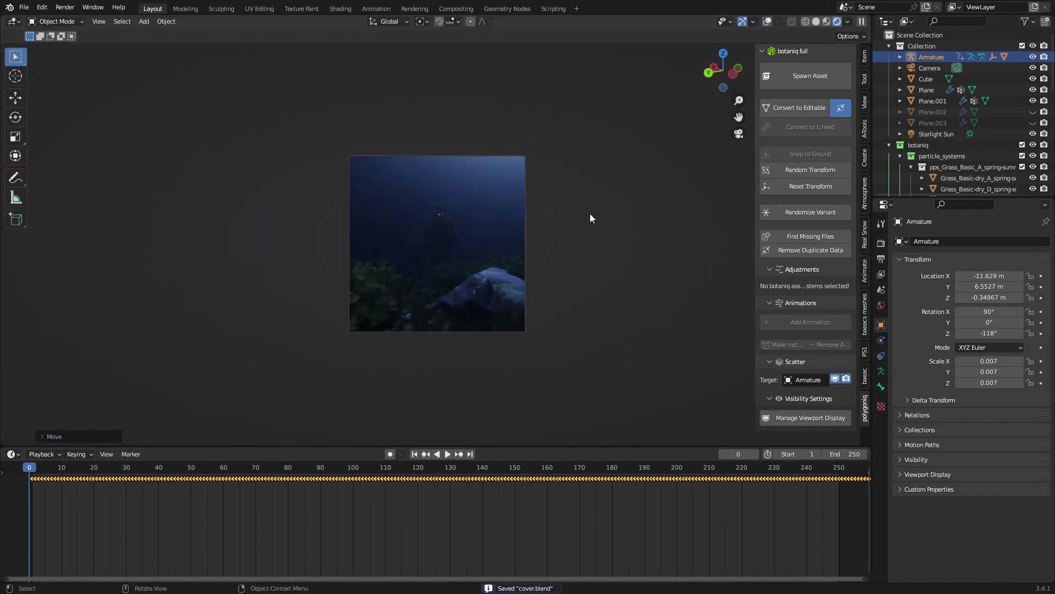
Step: Move the Armature to about X -11.92 m, Y 6.76 m and render the image
scroll(577, 217, "up", 4)
key("g")
key("shift+z")
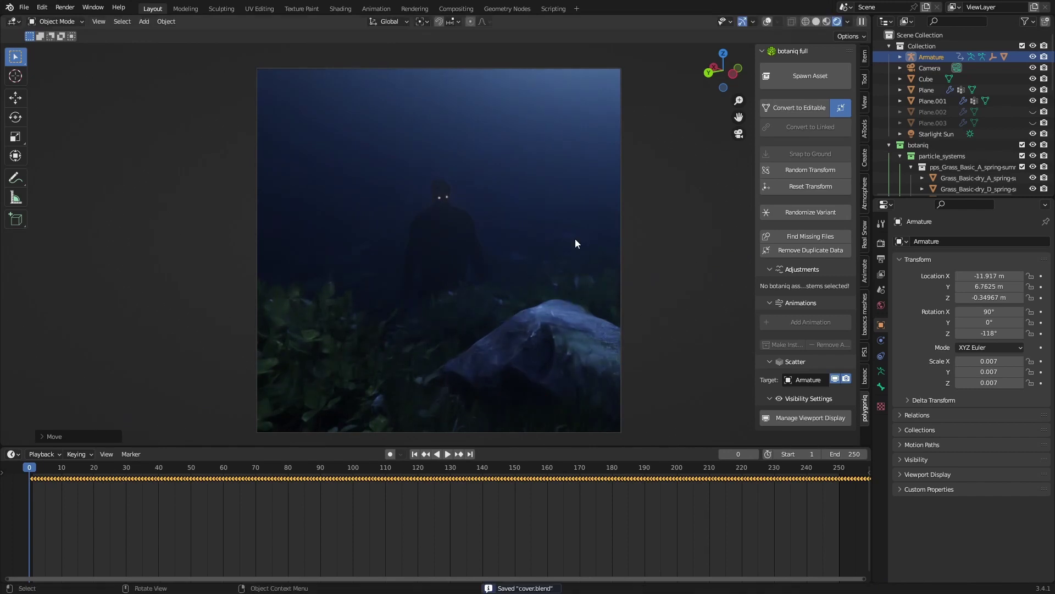
left_click(816, 20)
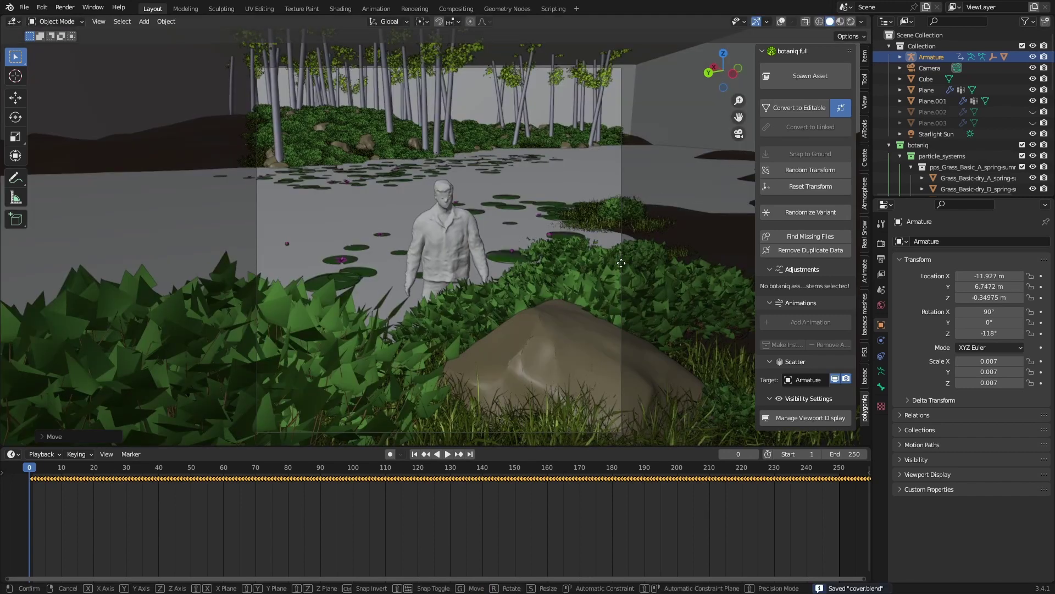
left_click(851, 22)
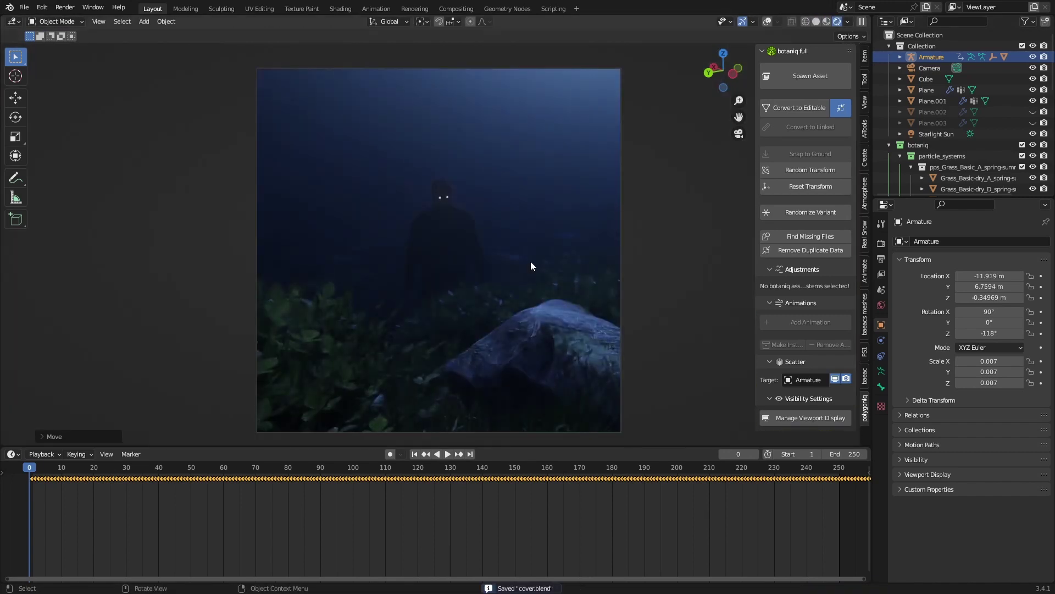
key("F12")
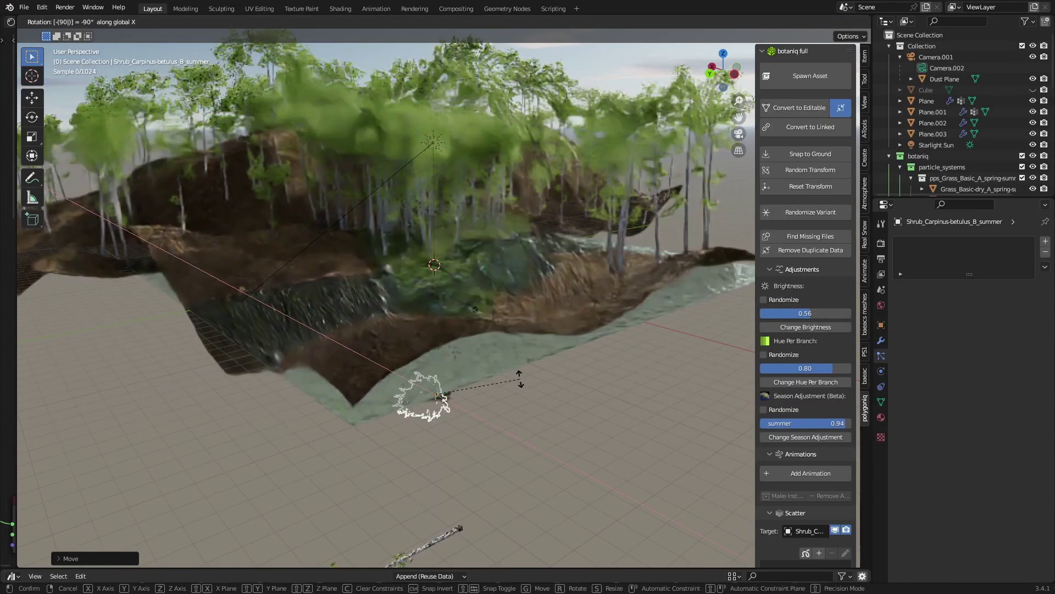
Step: Rotate the Carpinus betulus shrub -90° about X, apply its transform and save the file
key("Return")
key("ctrl+a")
left_click(523, 379)
left_click(517, 379)
key("ctrl+s")
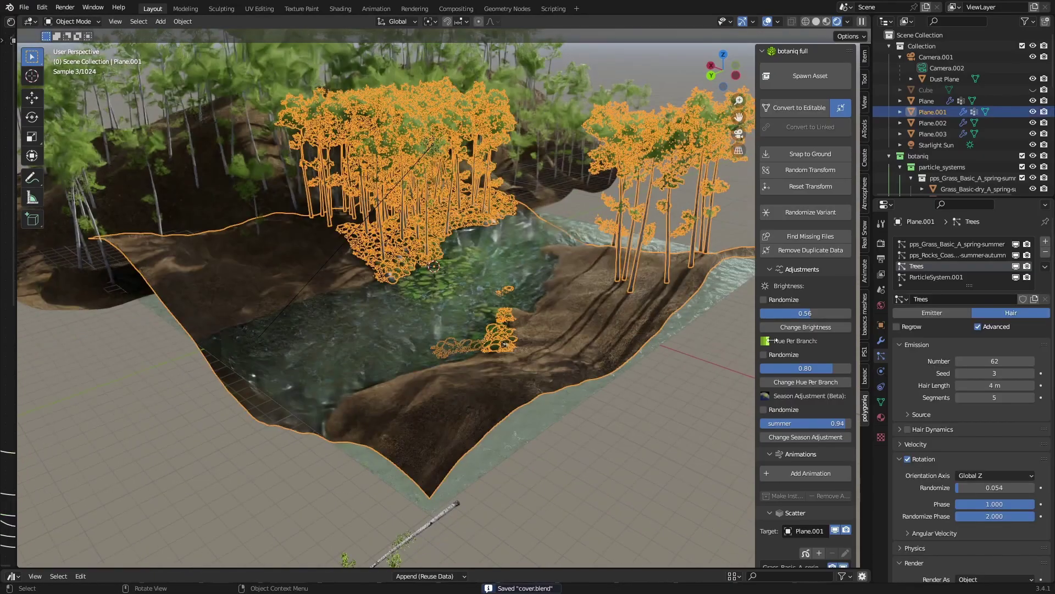
Step: Add an advanced hair particle system to Plane.001 with rotation axis Normal, randomize 0.068, phase 1 and randomize phase 2
left_click(1045, 241)
left_click(1010, 324)
left_click(977, 338)
left_click(910, 440)
left_click(911, 440)
scroll(909, 463, "down", 5)
left_click(908, 452)
left_click(985, 470)
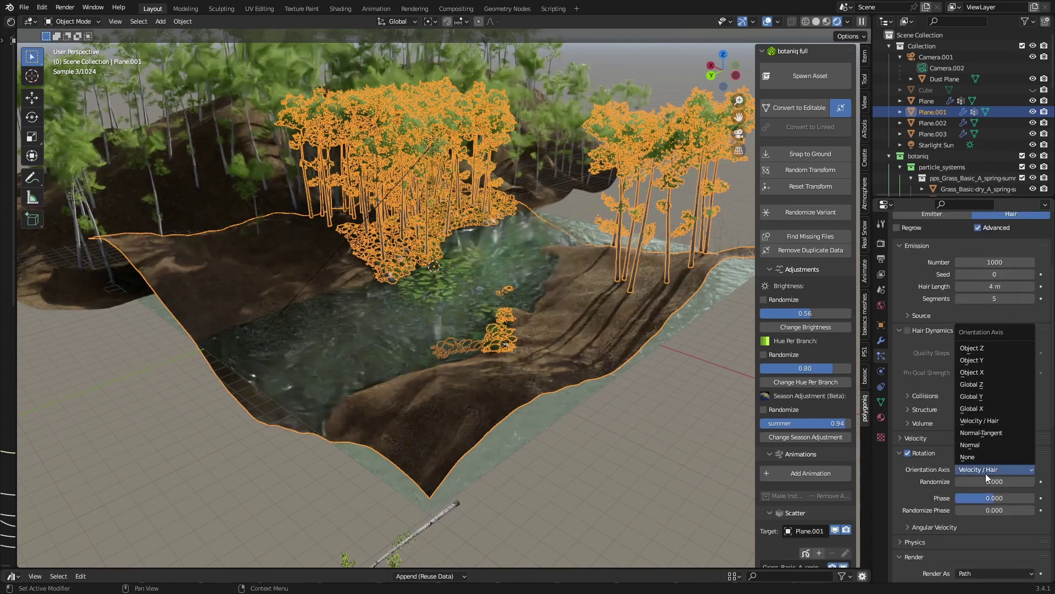
left_click(978, 446)
Step: Render the new particles as an object, using the Carpinus shrub as the instance object
scroll(935, 463, "down", 7)
left_click(994, 419)
left_click(984, 470)
left_click(992, 500)
middle_click_drag(533, 471, 569, 437)
left_click(1029, 500)
left_click(430, 405)
Step: Assign the Grass vertex group to the shrub particles' density and save the file
scroll(981, 448, "down", 7)
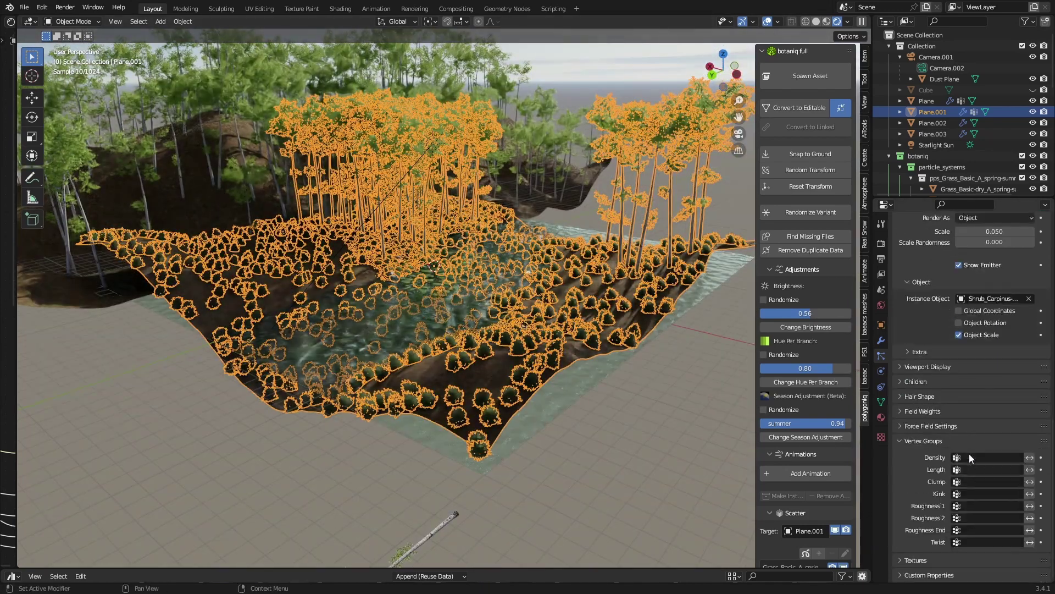
left_click(970, 456)
left_click(971, 474)
key("KP_0")
key("ctrl+s")
middle_click_drag(672, 367, 500, 325)
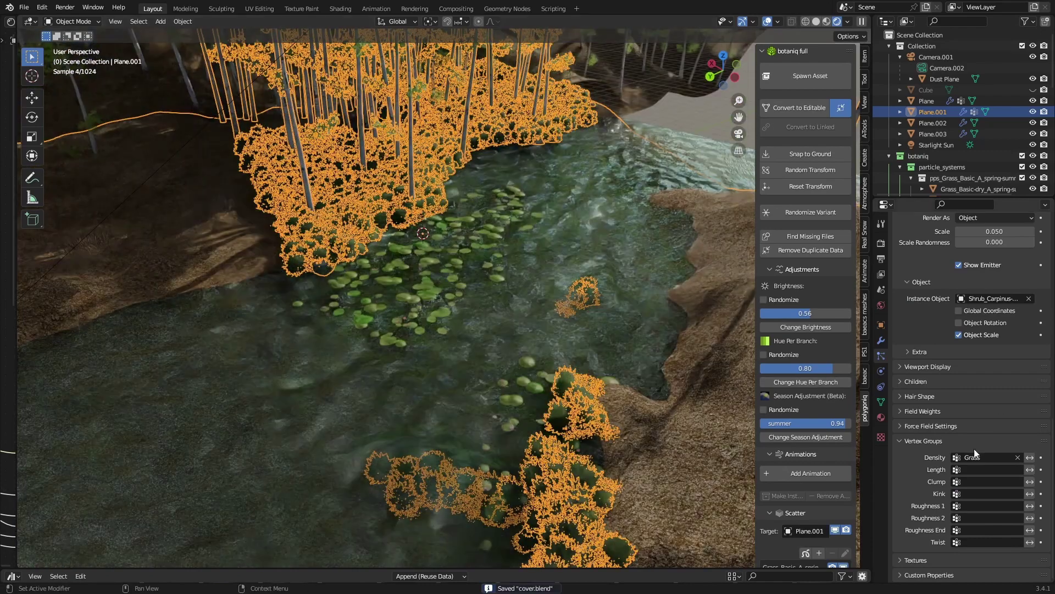
Step: Set the shrub particles' density vertex group to Trees, check the camera view and save the file
left_click(983, 458)
left_click(979, 483)
key("KP_0")
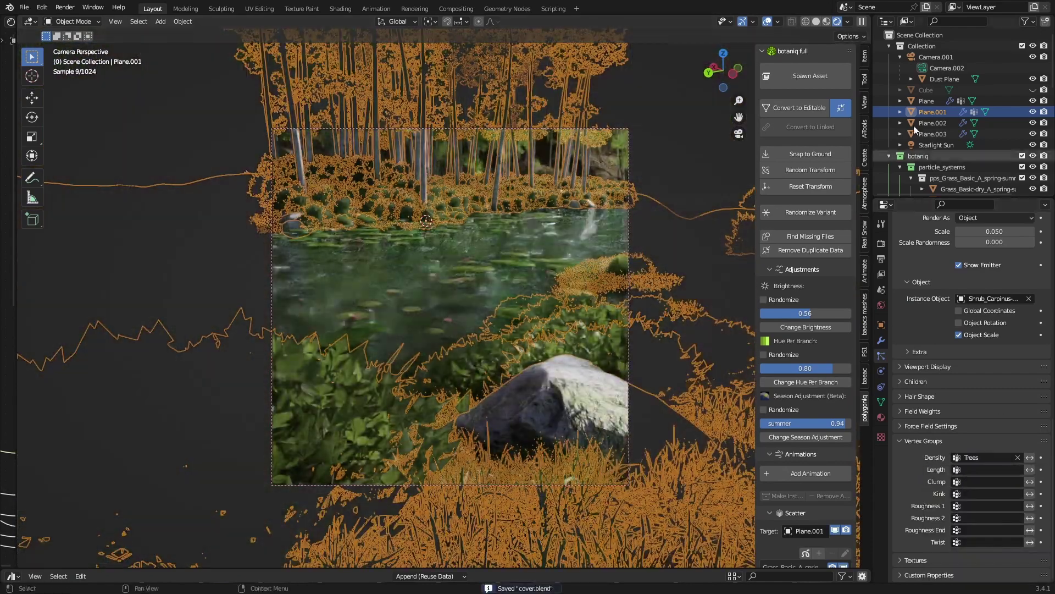
key("ctrl+s")
Step: Adjust the shrub particles' scale and scale randomness and save the file
scroll(966, 366, "up", 10)
scroll(966, 365, "down", 5)
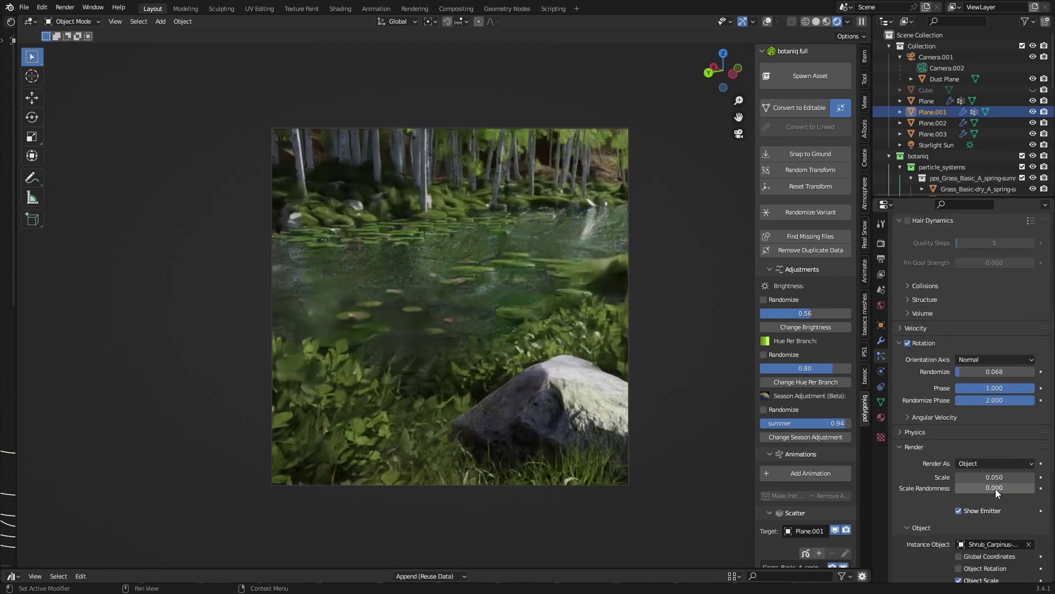
left_click_drag(996, 477, 1033, 489)
key("ctrl+s")
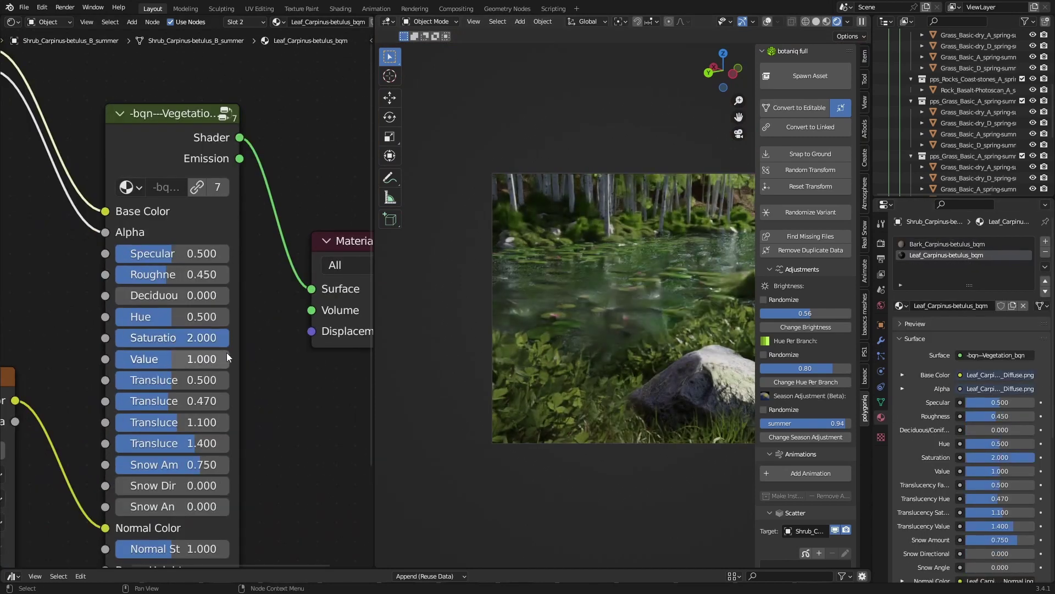
Step: Set the Carpinus leaf material's hue to 0.468 and saturation to 1.323, collapse the shader editor and save the file
left_click_drag(225, 317, 193, 337)
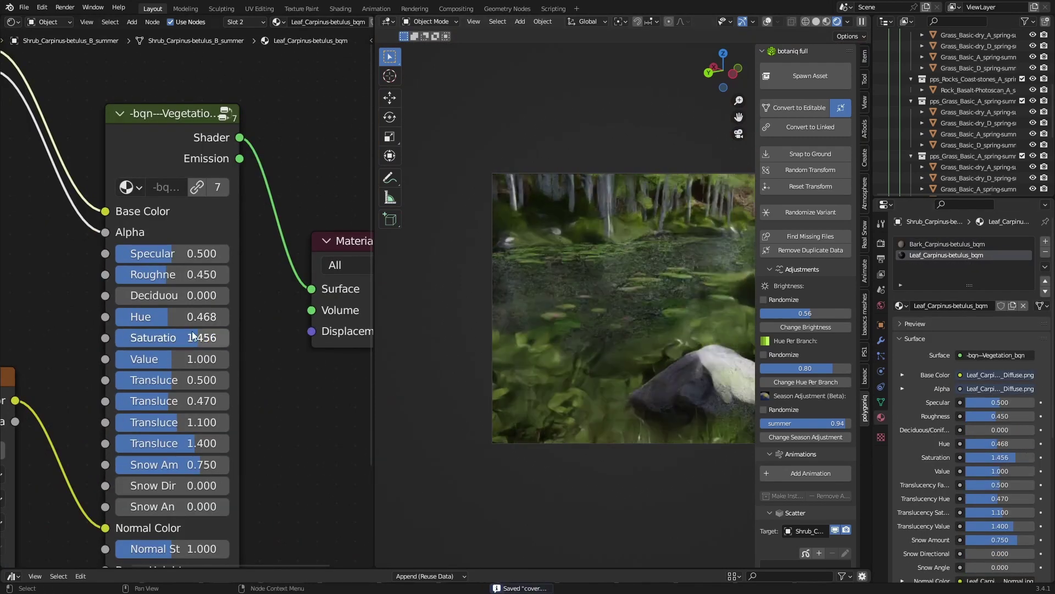
left_click_drag(374, 341, 17, 357)
key("ctrl+s")
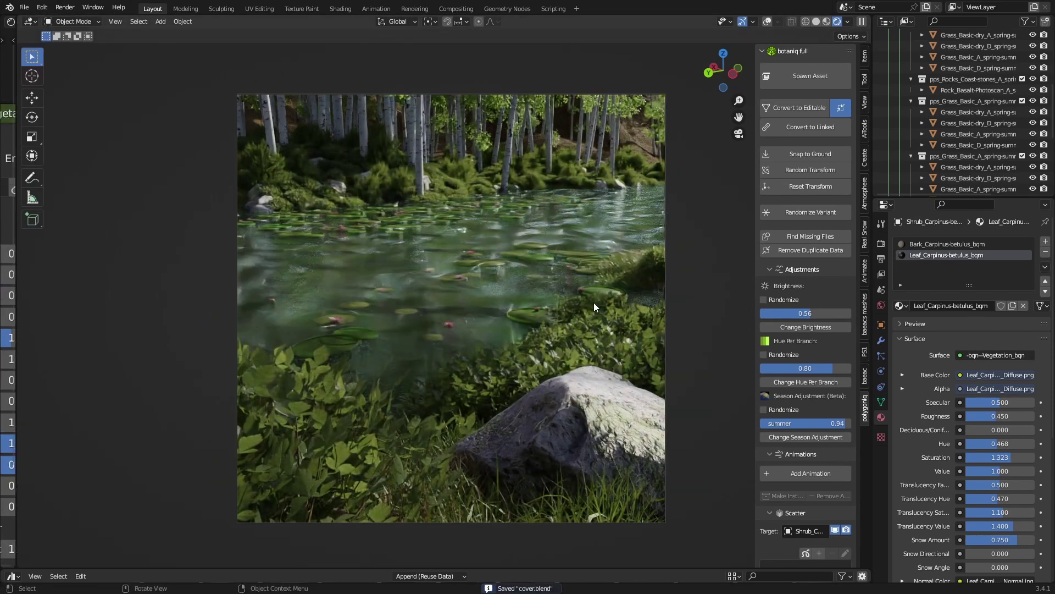
Step: Select the water plane and open the colour of its Water material
left_click(593, 302)
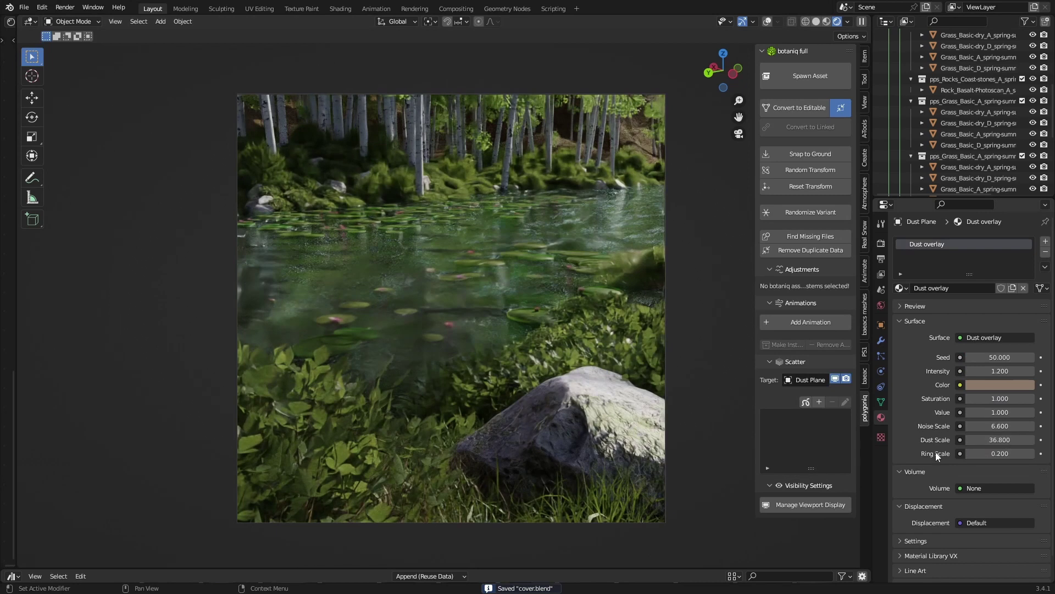
left_click(543, 236)
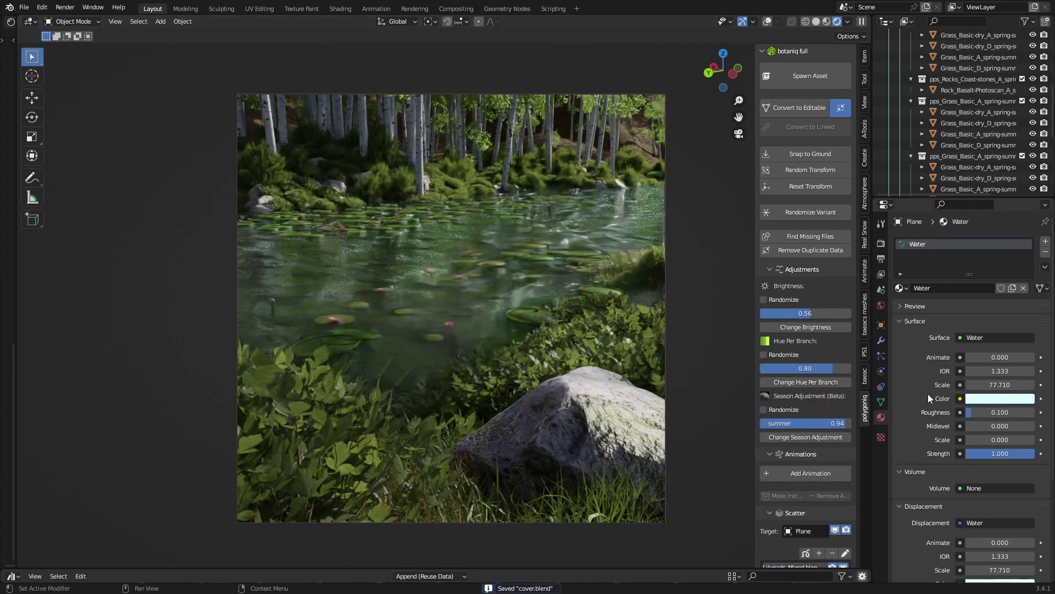
left_click(989, 399)
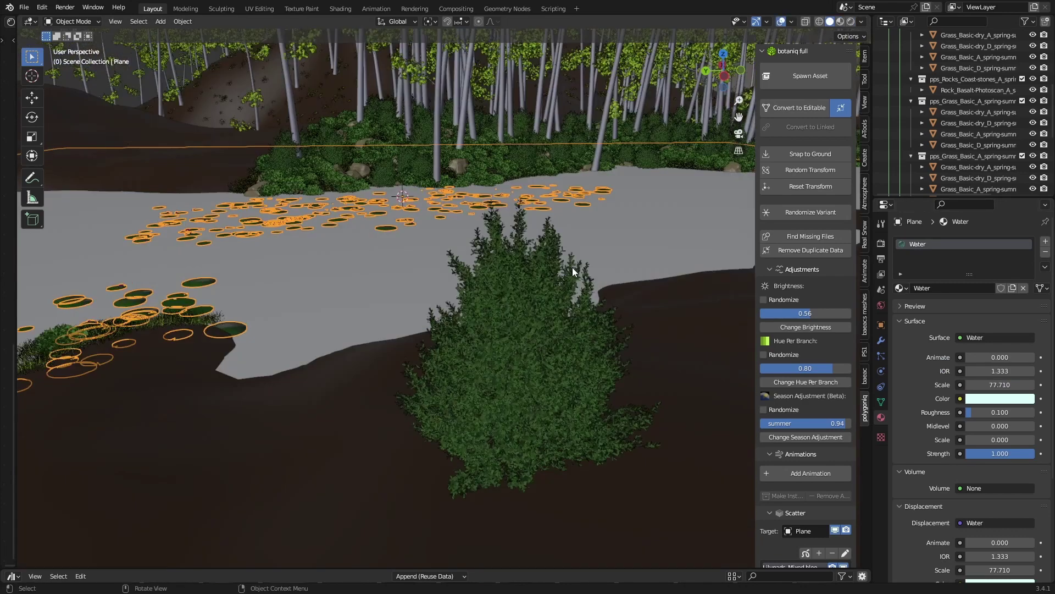
Step: Add a vertex group to the terrain and circle-select the bank faces along the far waterline
mouse_move(573, 267)
middle_mouse_down()
mouse_move(485, 225)
mouse_move(458, 319)
middle_mouse_up()
key("Tab")
key("w")
scroll(458, 320, "up", 3)
left_click_drag(318, 247, 582, 247)
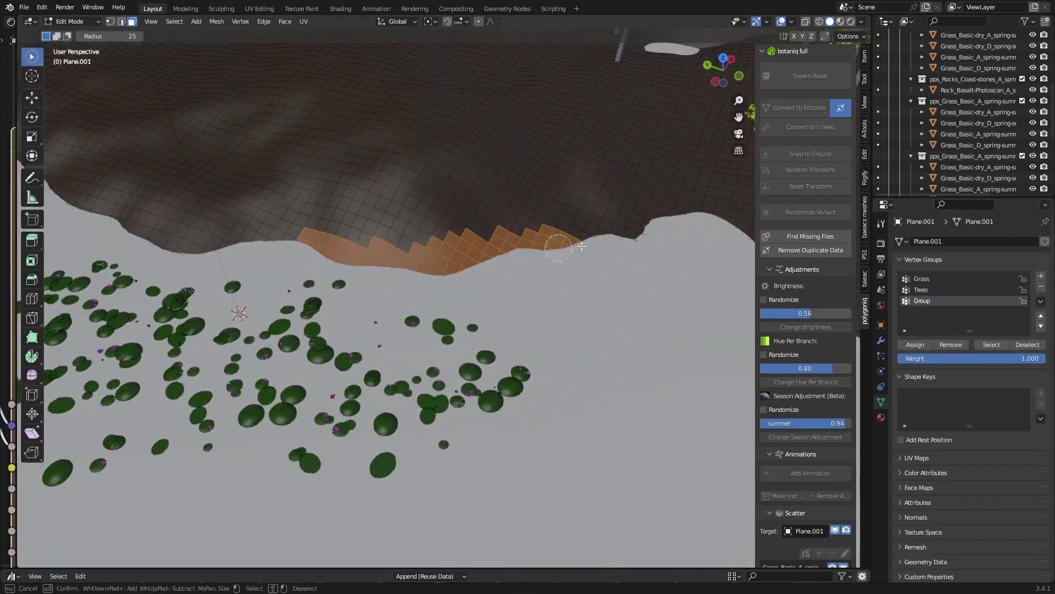
Step: Check the camera framing and select more terrain faces along the waterline for the shoreline vertex group
key("Tab")
scroll(620, 304, "down", 4)
key("KP_0")
key("Tab")
mouse_move(616, 317)
middle_mouse_down()
mouse_move(537, 186)
mouse_move(448, 384)
middle_mouse_up()
left_click_drag(434, 241, 540, 243)
key("Escape")
key("Tab")
Step: Scatter a second coast-stones particle system on the terrain with a vertex group controlling its density
left_click(881, 356)
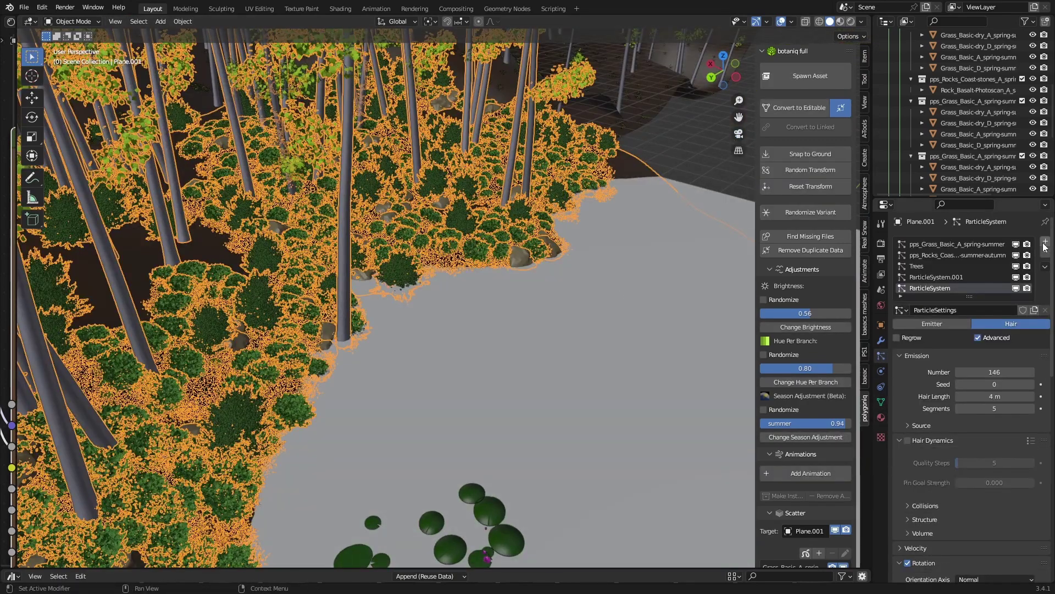
scroll(825, 440, "down", 5)
left_click(820, 443)
left_click(810, 435)
left_click(813, 578)
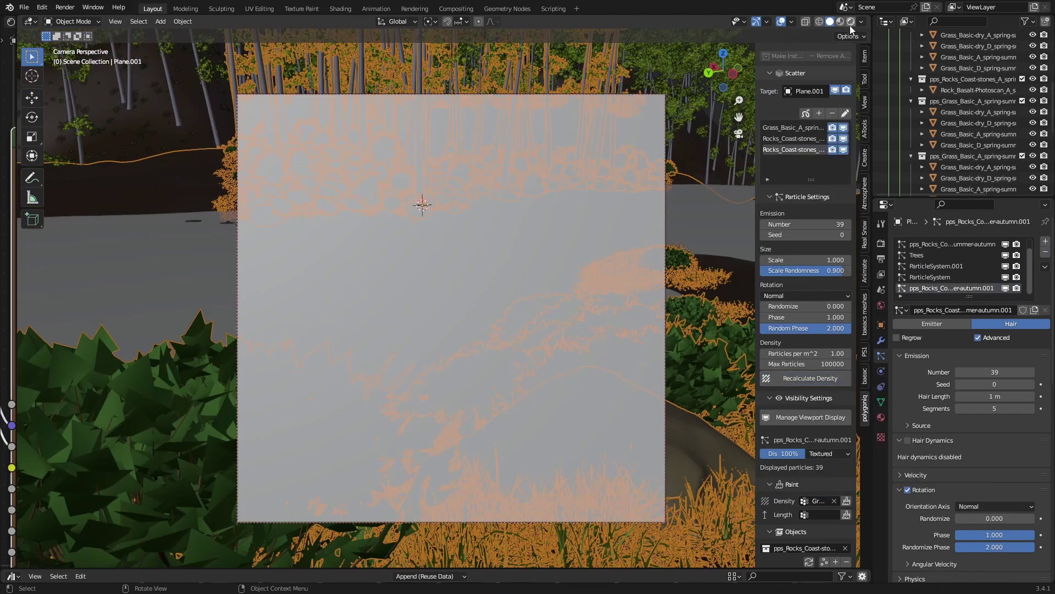
Step: Switch to rendered shading, recalculate the coast-stones density and save the file
left_click(850, 23)
left_click(846, 377)
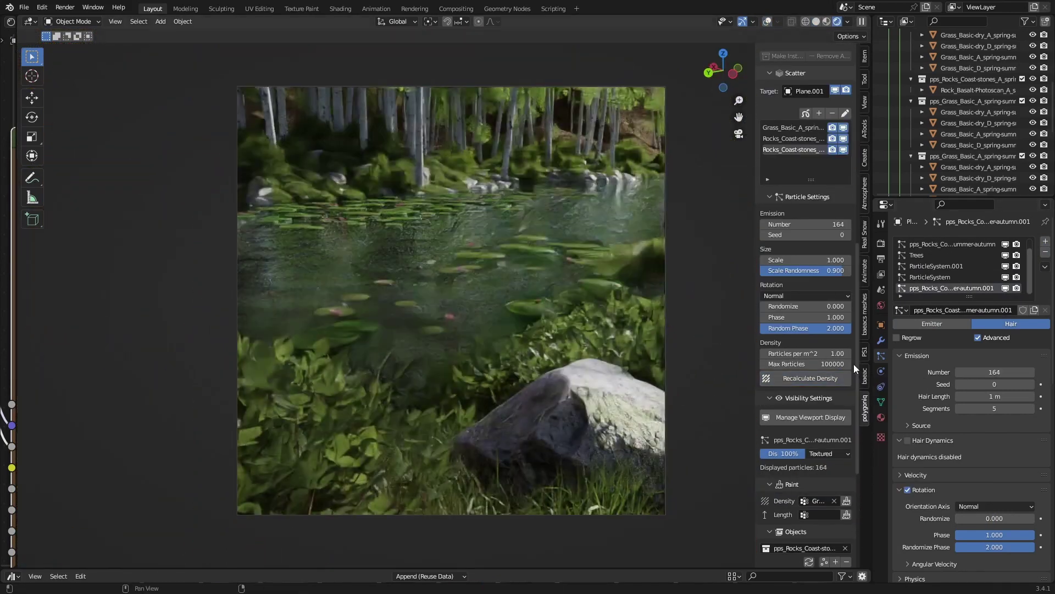
key("ctrl+s")
Step: Extend the stones' vertex group to the near riverbank, save the file and return to the rendered camera view
left_click(767, 22)
left_click(816, 22)
mouse_move(476, 277)
middle_mouse_down()
mouse_move(532, 305)
mouse_move(432, 310)
middle_mouse_up()
key("Tab")
left_click(881, 402)
key("Tab")
middle_click_drag(649, 299, 601, 306)
key("KP_0")
key("ctrl+s")
key("z")
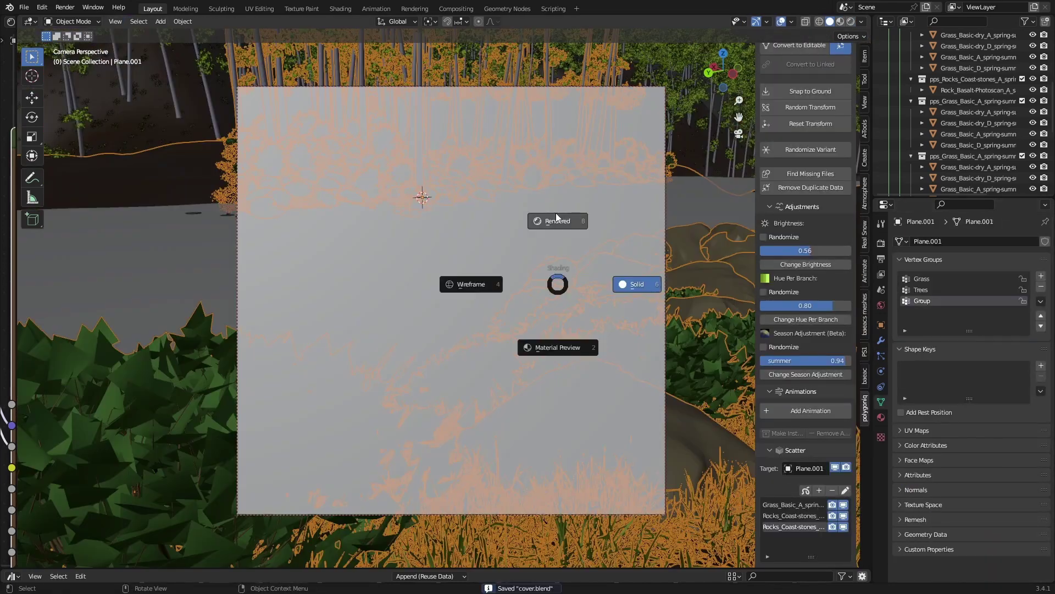
left_click(557, 219)
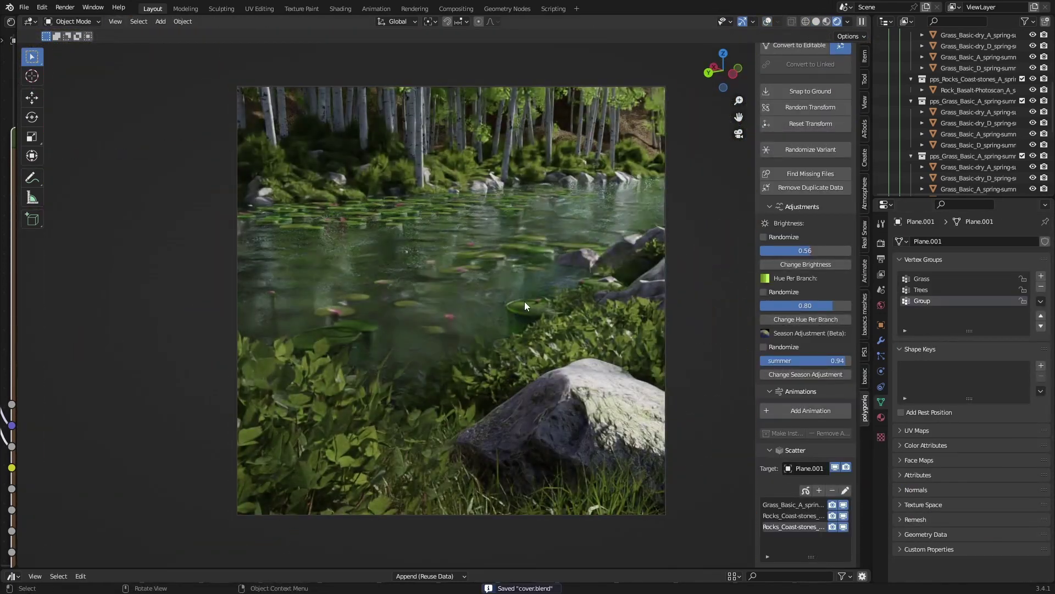
Step: Refine the terrain faces in the stones' vertex group on both banks and save the file
key("Tab")
key("Tab")
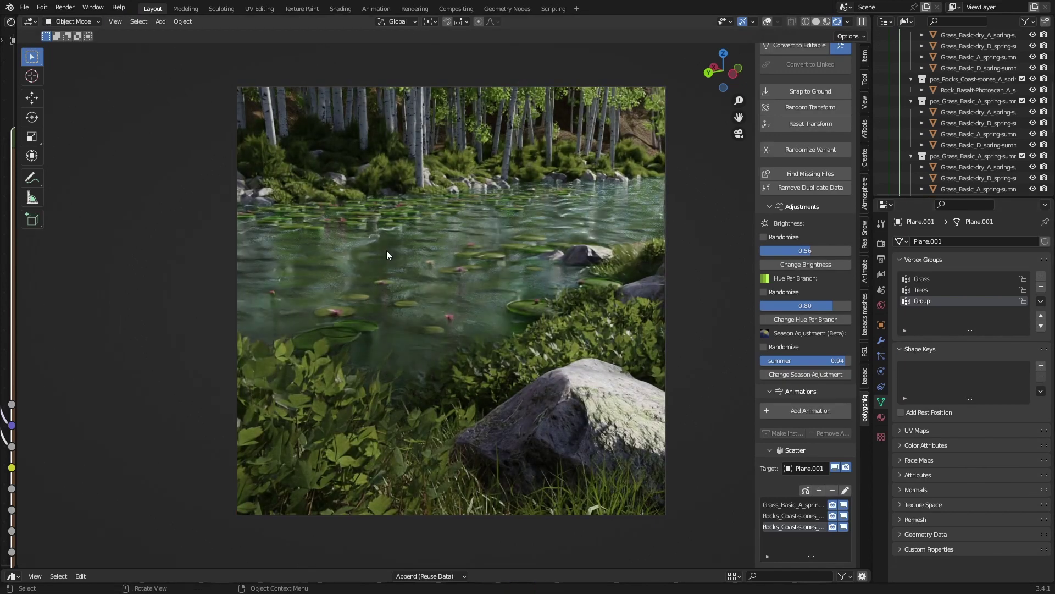
key("ctrl+s")
Step: Unhide the fog cube in the viewport, save the file and render the camera view
scroll(932, 188, "up", 10)
left_click_drag(934, 197, 934, 211)
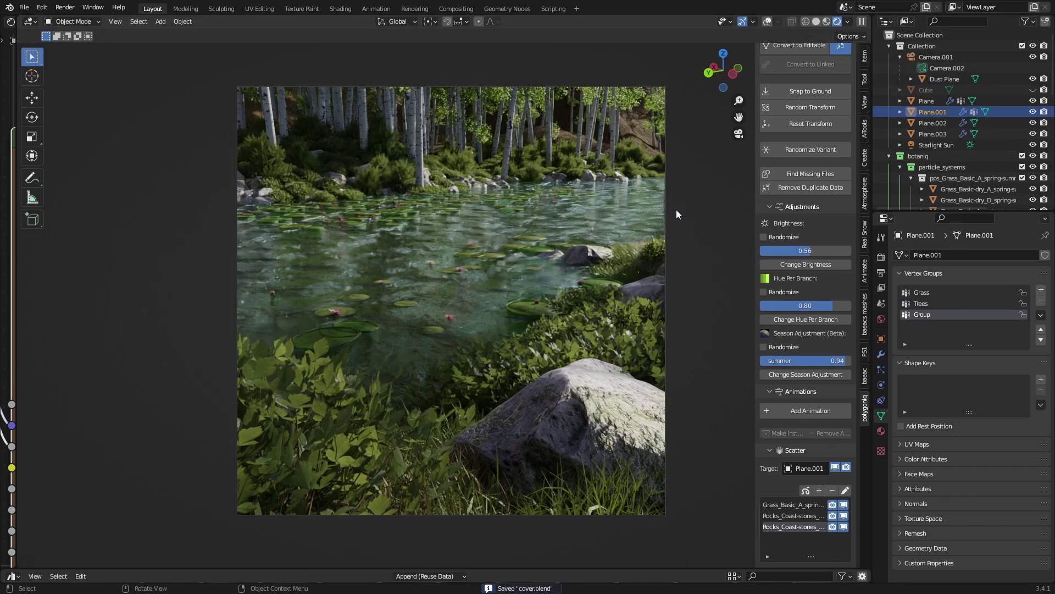
left_click(881, 272)
scroll(948, 364, "down", 6)
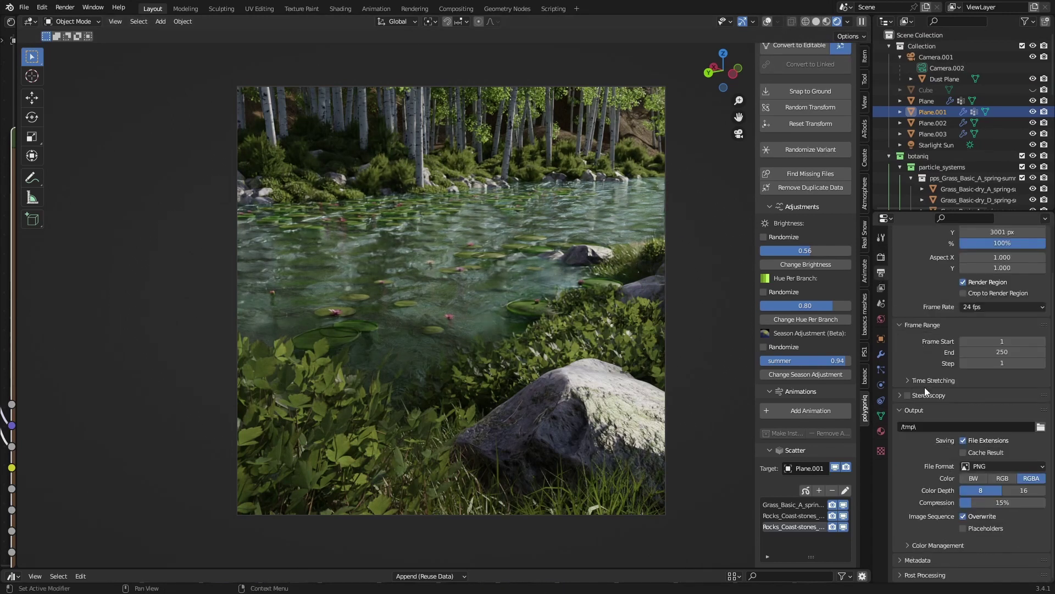
left_click(881, 288)
key("ctrl+s")
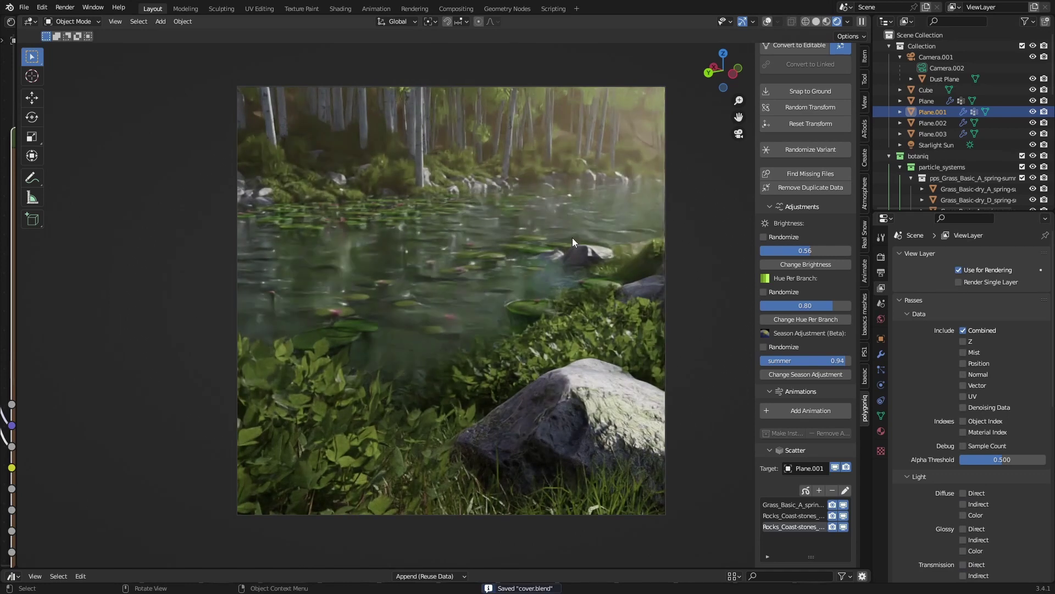
key("F12")
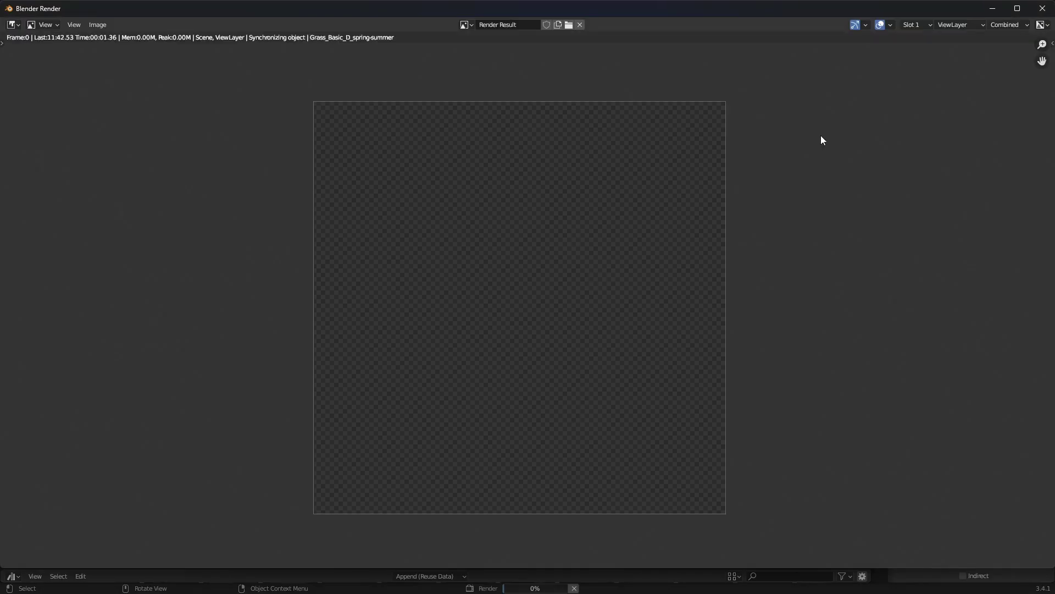